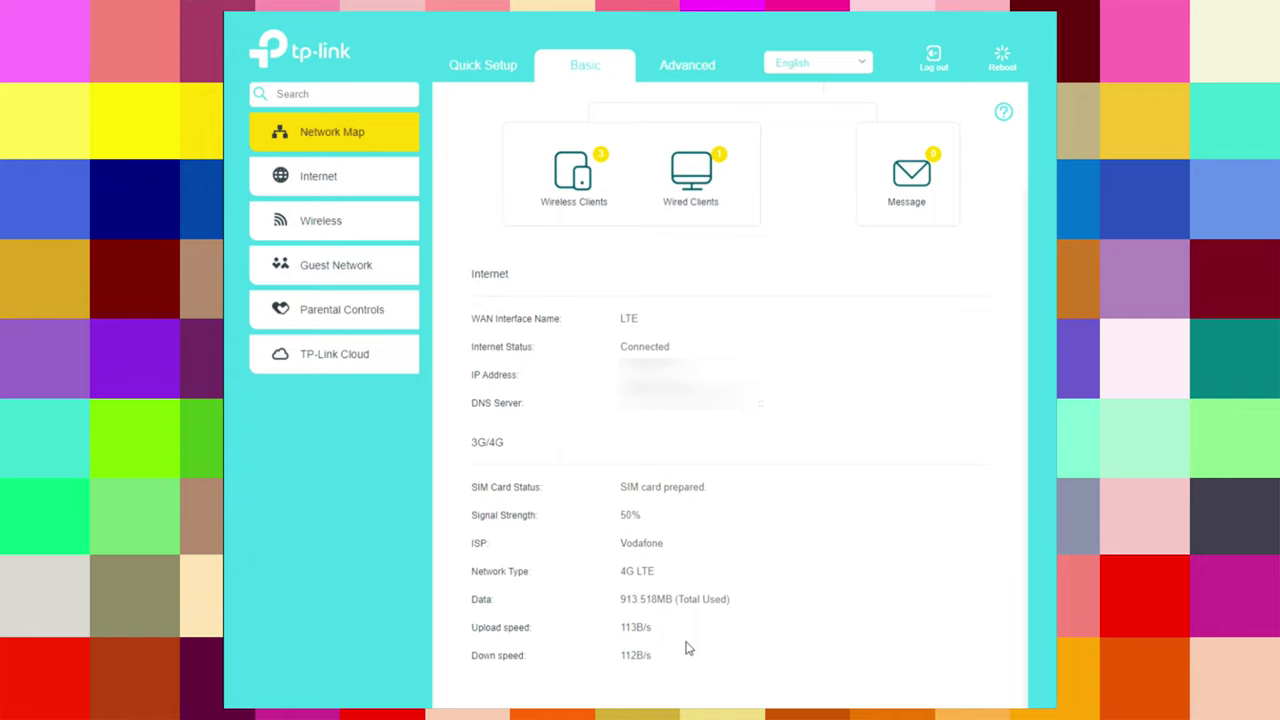
- Show the router's 2.4GHz wireless details on the Network Map, then go to the Internet page
scroll(690, 646, up, 2)
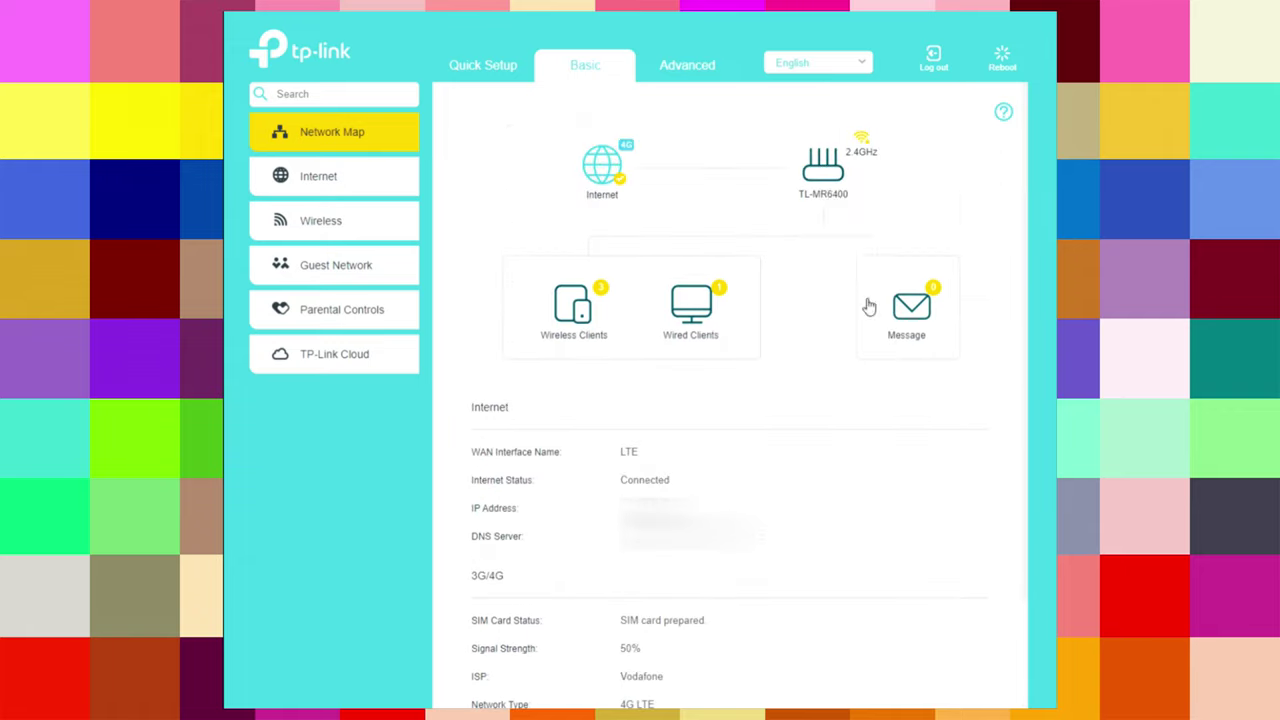
click(826, 190)
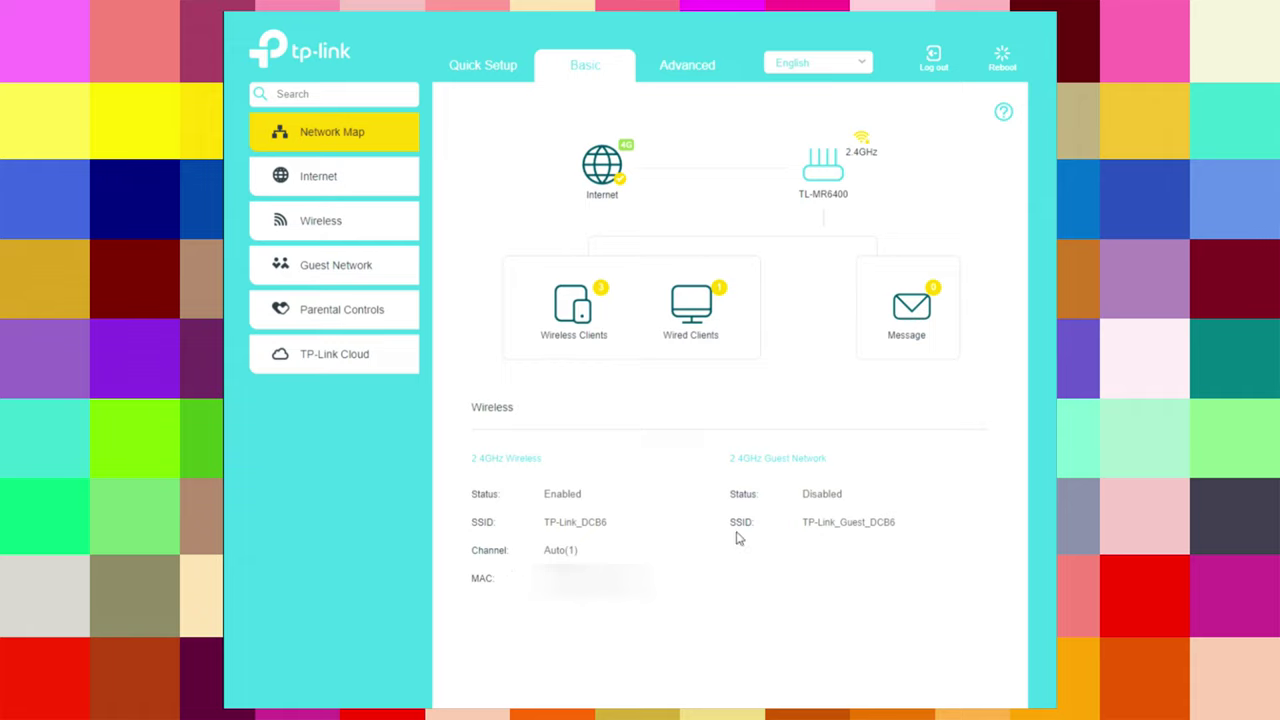
click(330, 185)
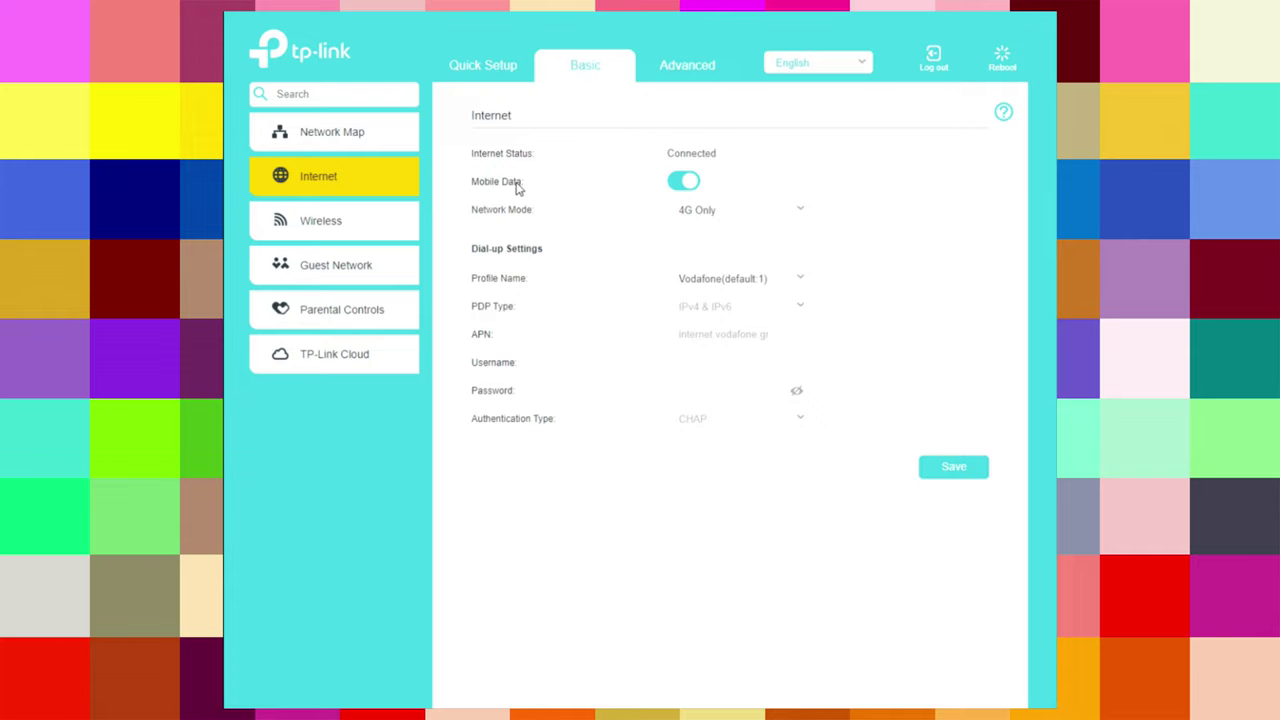
- Switch mobile data off and back on, then try the 4G Preferred and 4G Only network modes
click(686, 181)
click(683, 183)
click(736, 216)
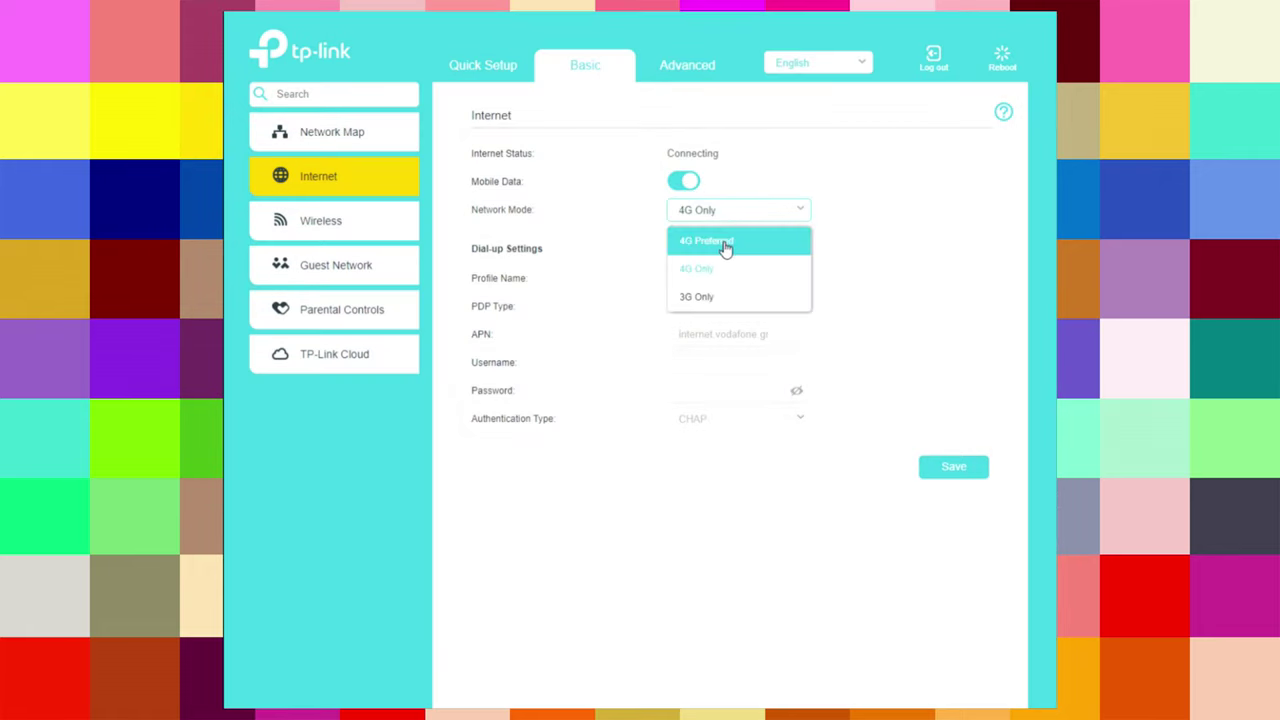
click(728, 242)
click(727, 218)
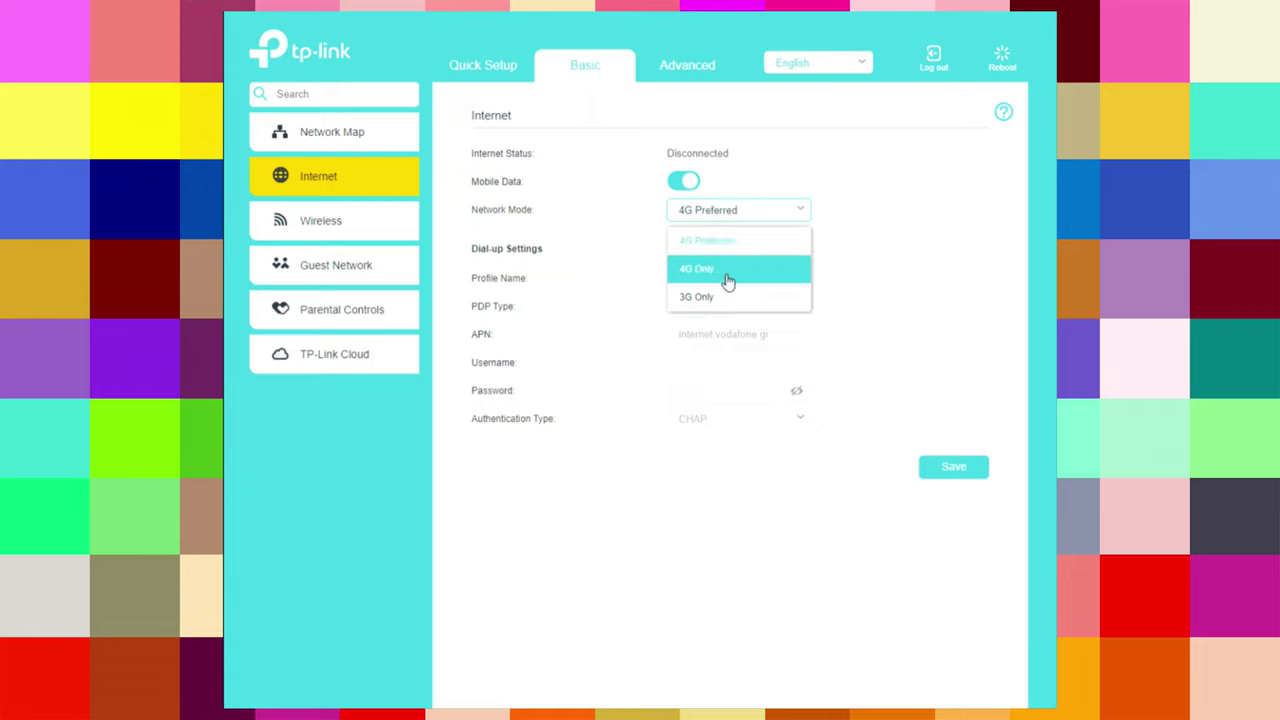
click(728, 270)
- Try 3G Only, return the network mode to 4G Only, and leave the dial-up profile unchanged
click(726, 215)
click(728, 292)
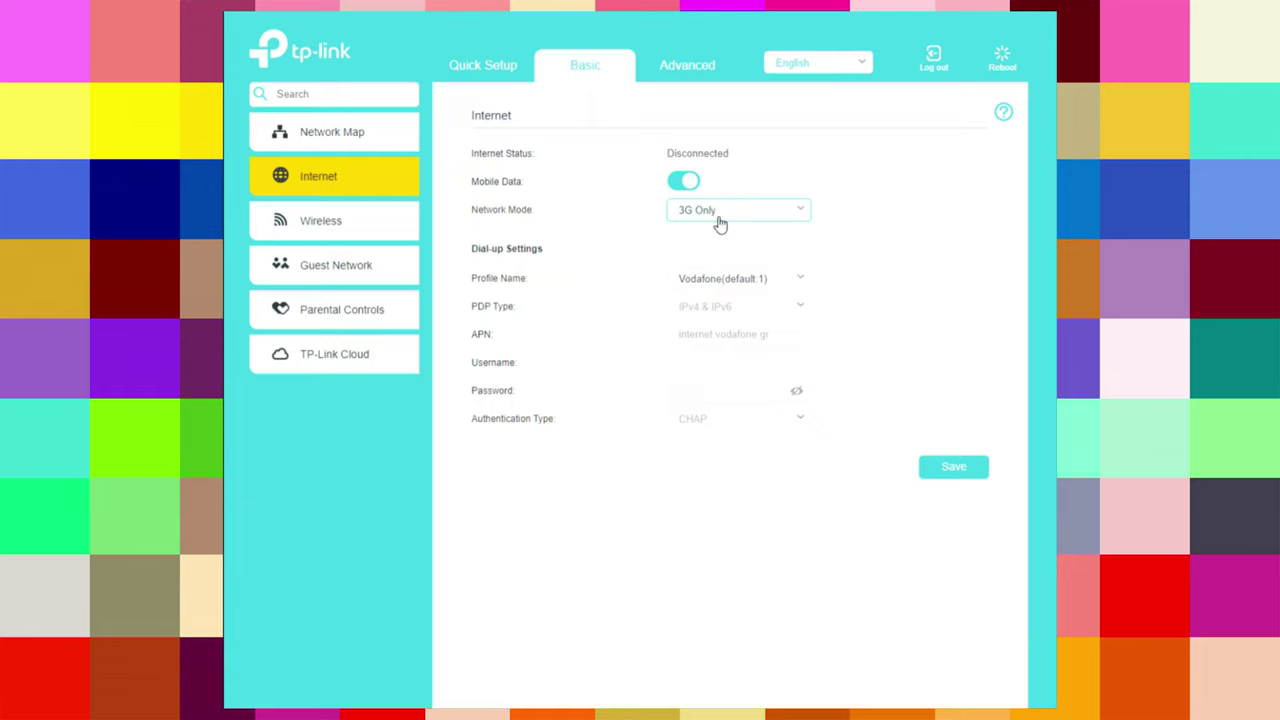
click(721, 218)
click(720, 270)
click(703, 283)
click(703, 283)
- Review the 2.4GHz SSID TP-Link_DCB6 and its password, leaving Hide SSID unticked
click(339, 229)
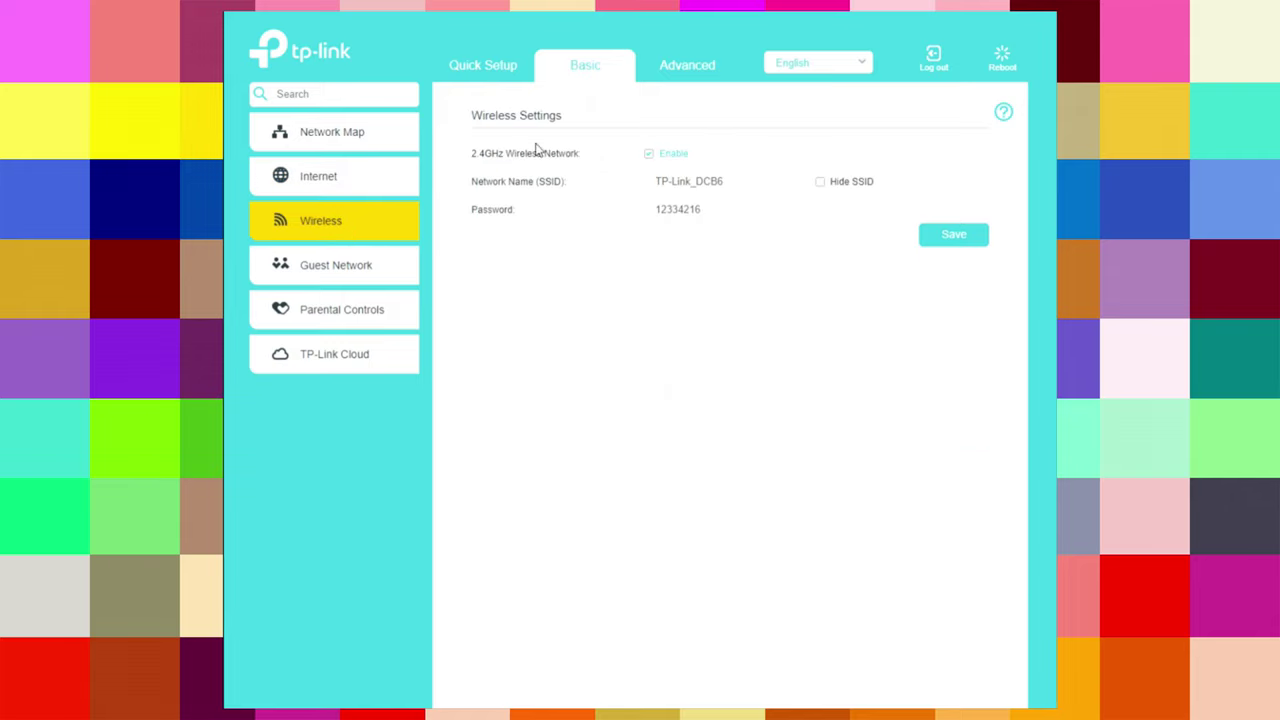
click(648, 155)
click(737, 181)
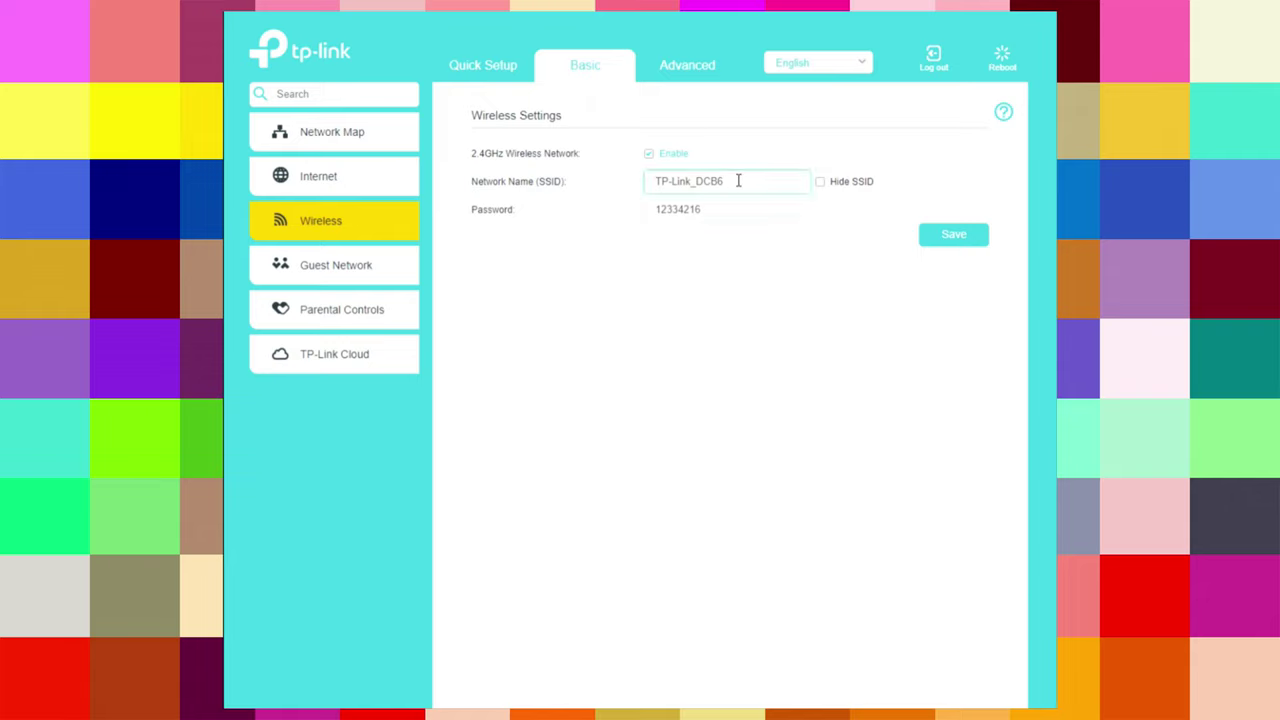
click(737, 207)
click(736, 181)
click(740, 209)
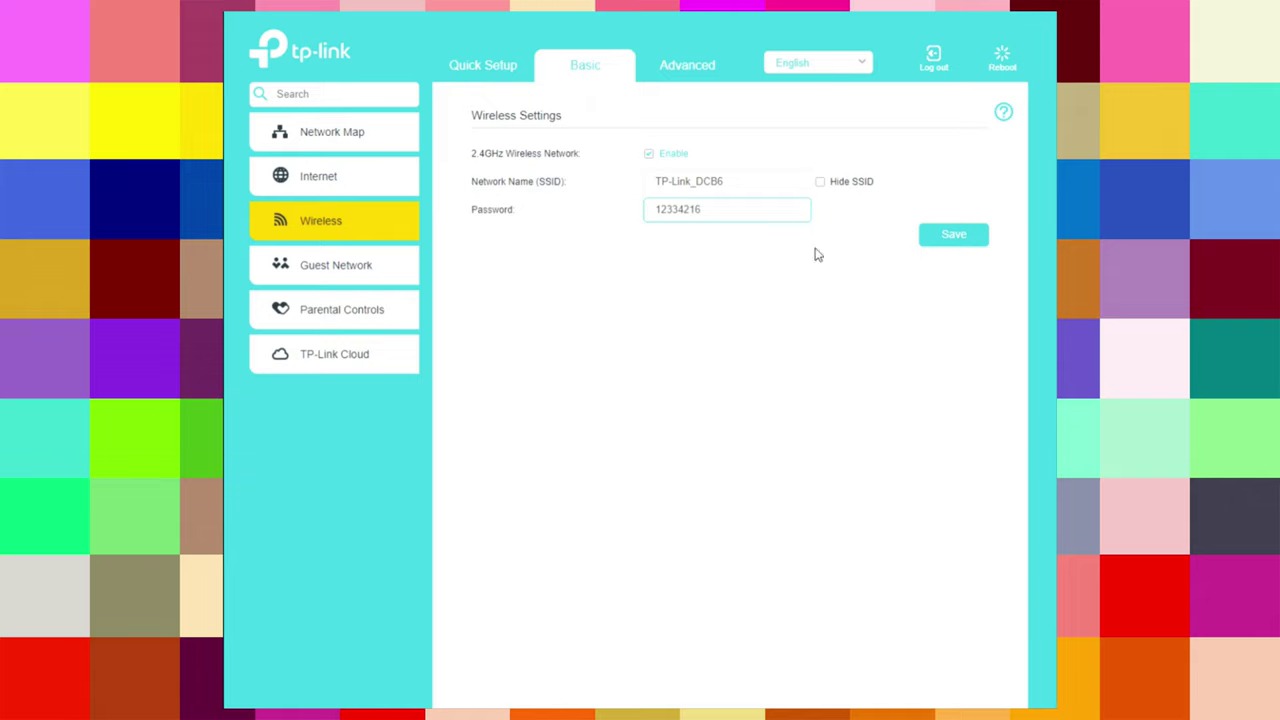
click(820, 184)
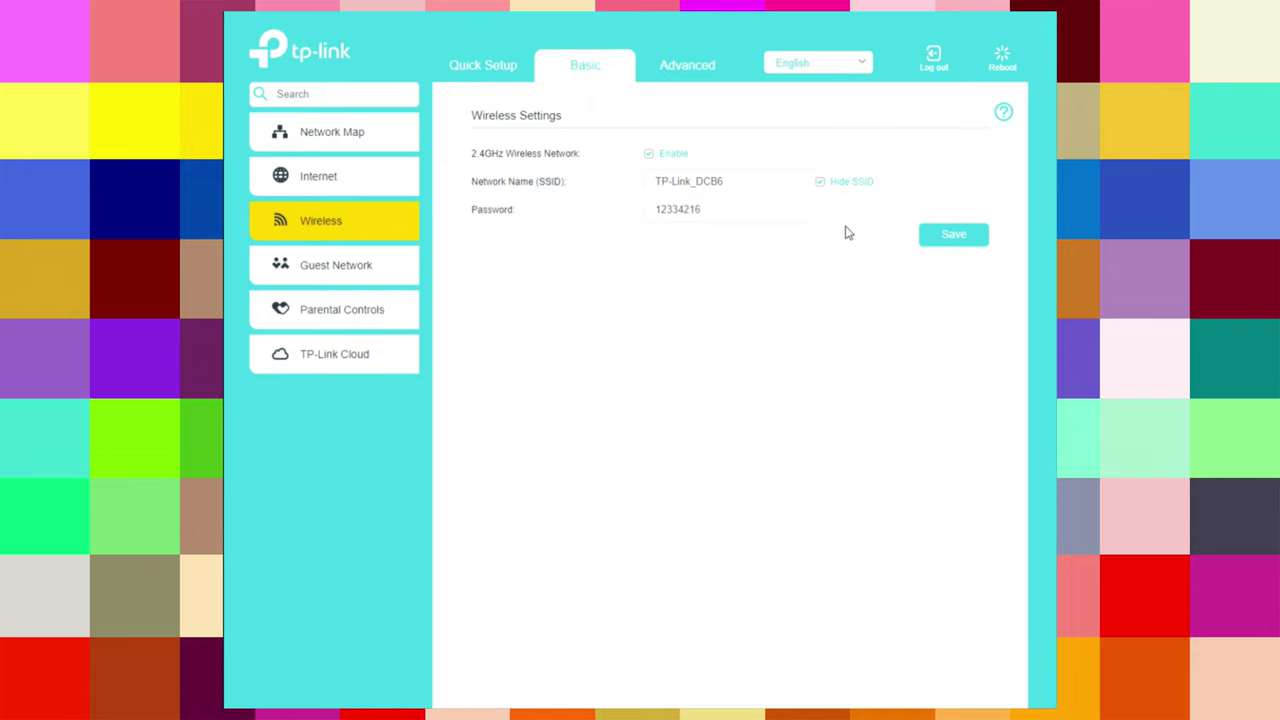
click(820, 182)
click(360, 268)
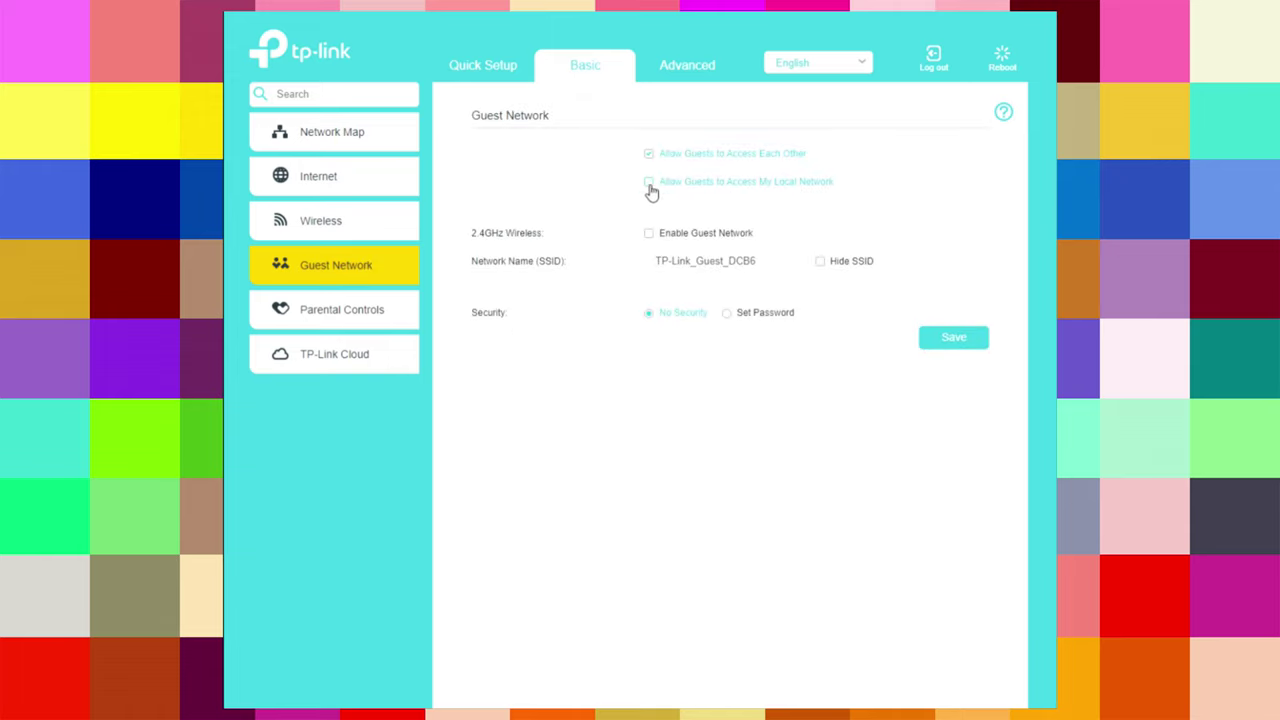
- Try enabling the guest network with Set Password, ending with guest security on No Security
click(650, 234)
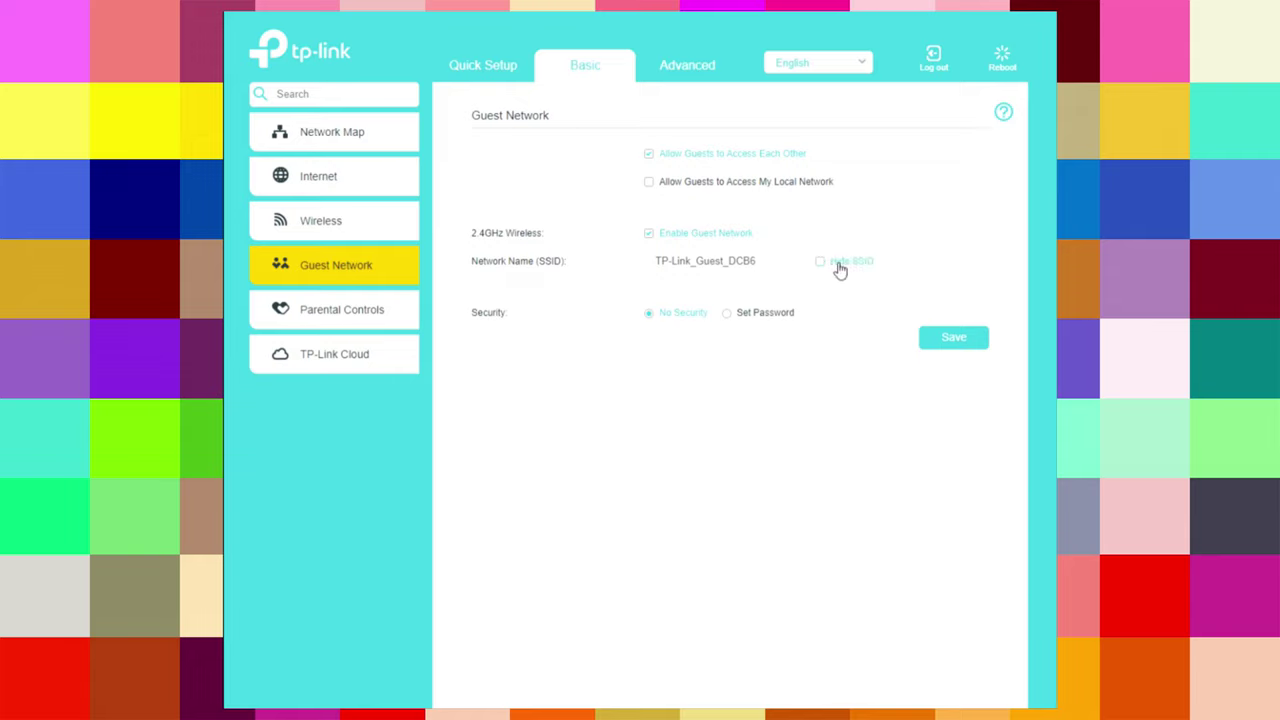
click(727, 326)
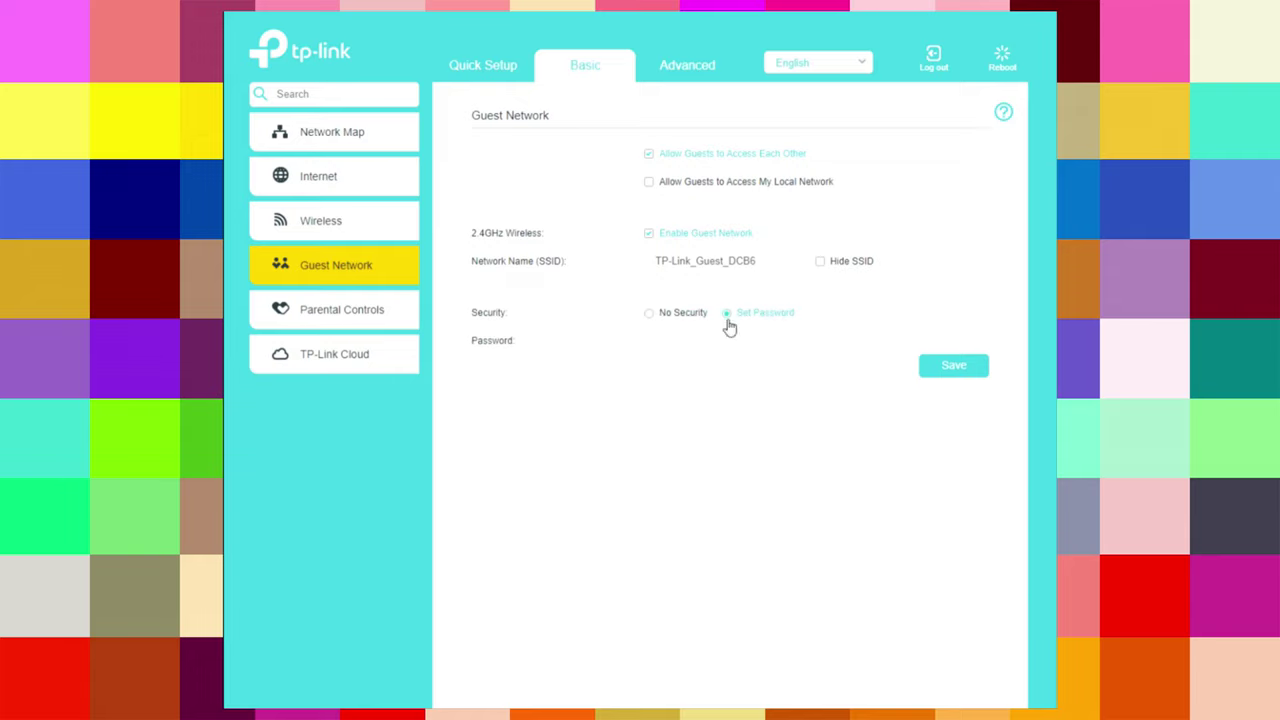
click(650, 316)
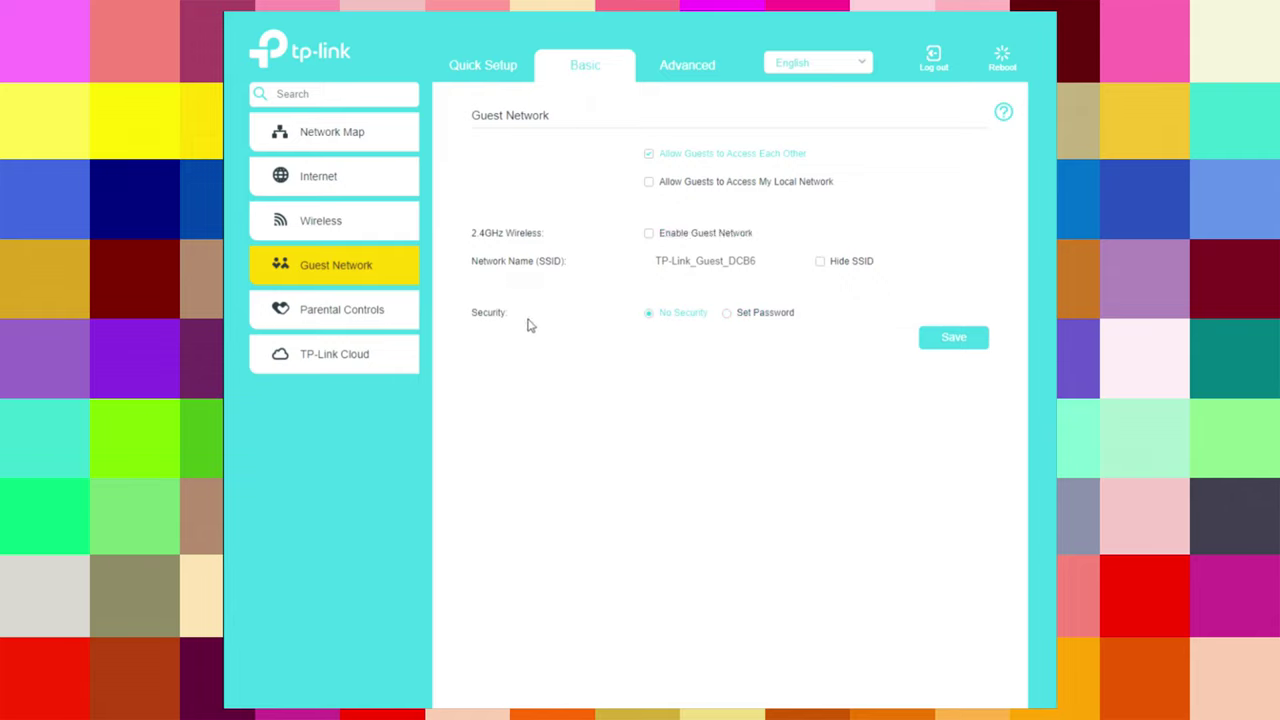
click(345, 312)
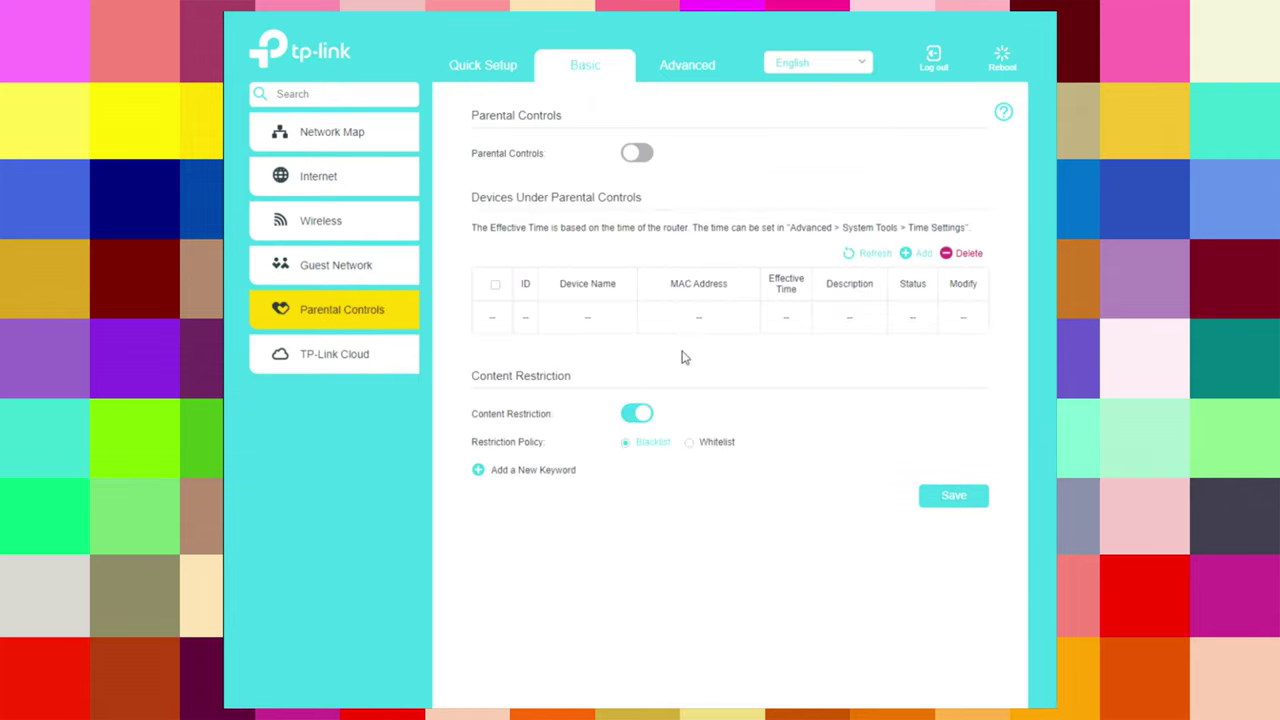
- Add and remove a keyword, flip Whitelist back to Blacklist, and turn Content Restriction off
click(640, 414)
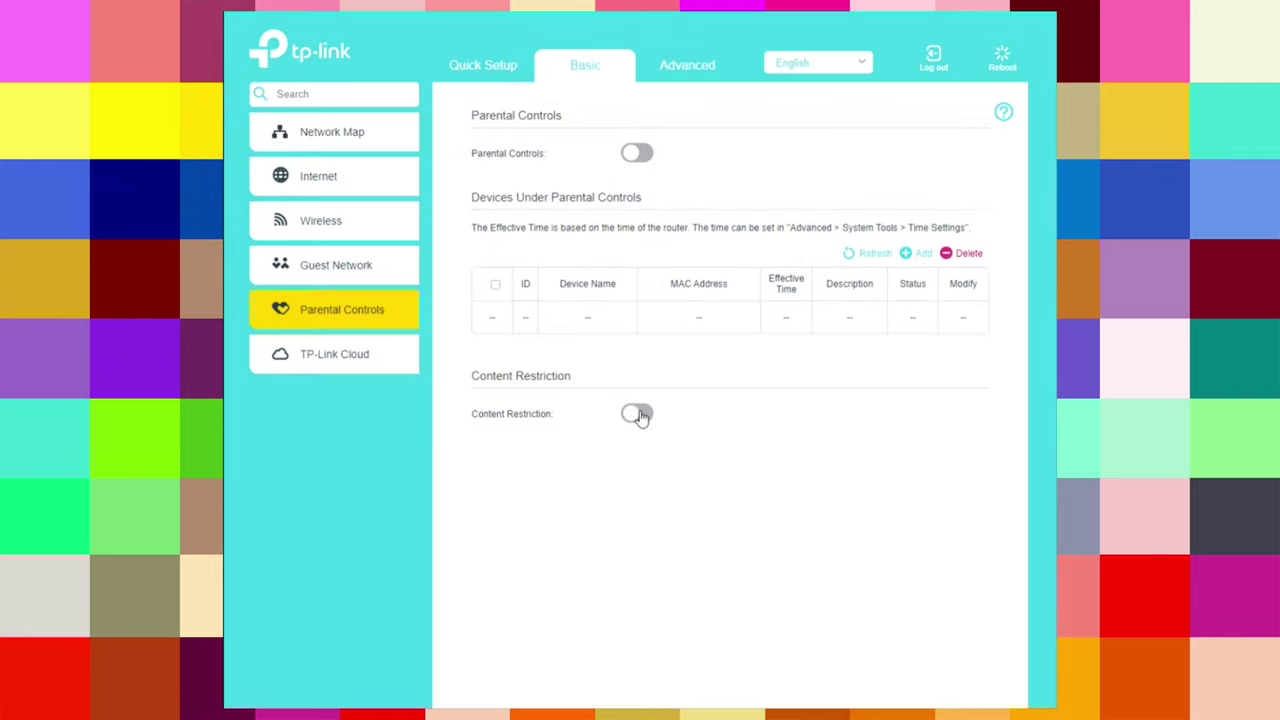
click(640, 414)
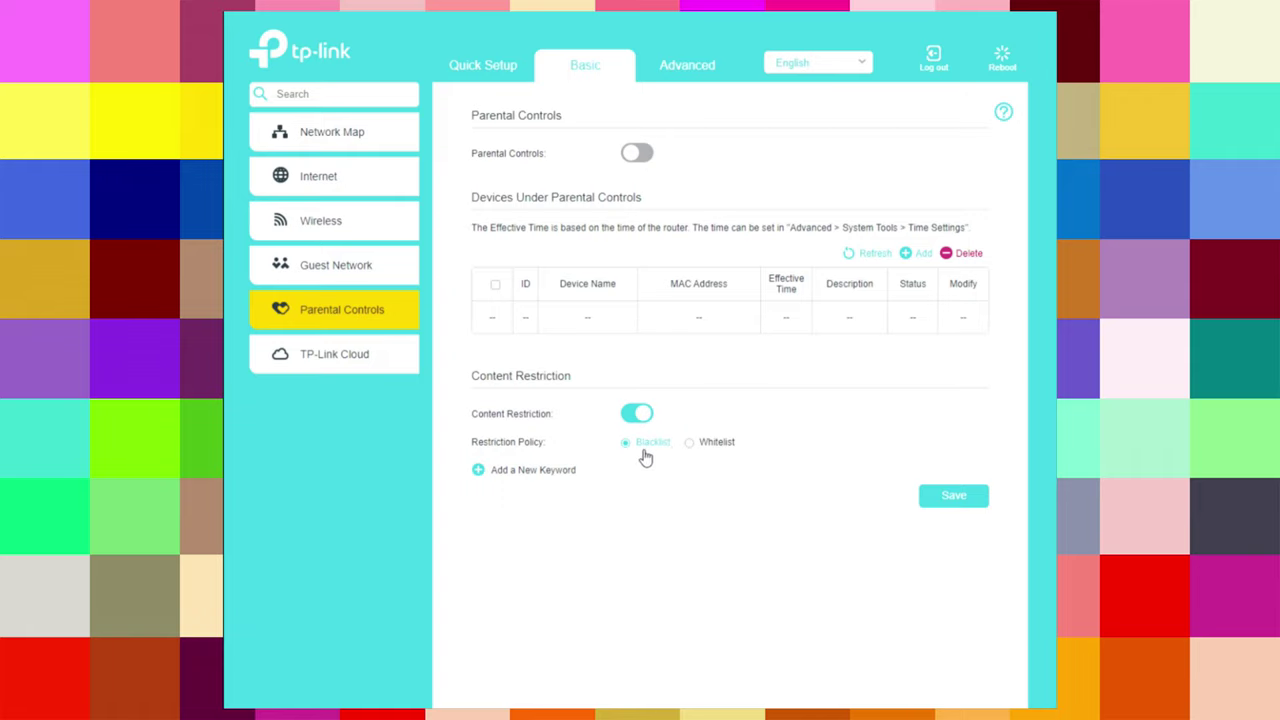
click(488, 474)
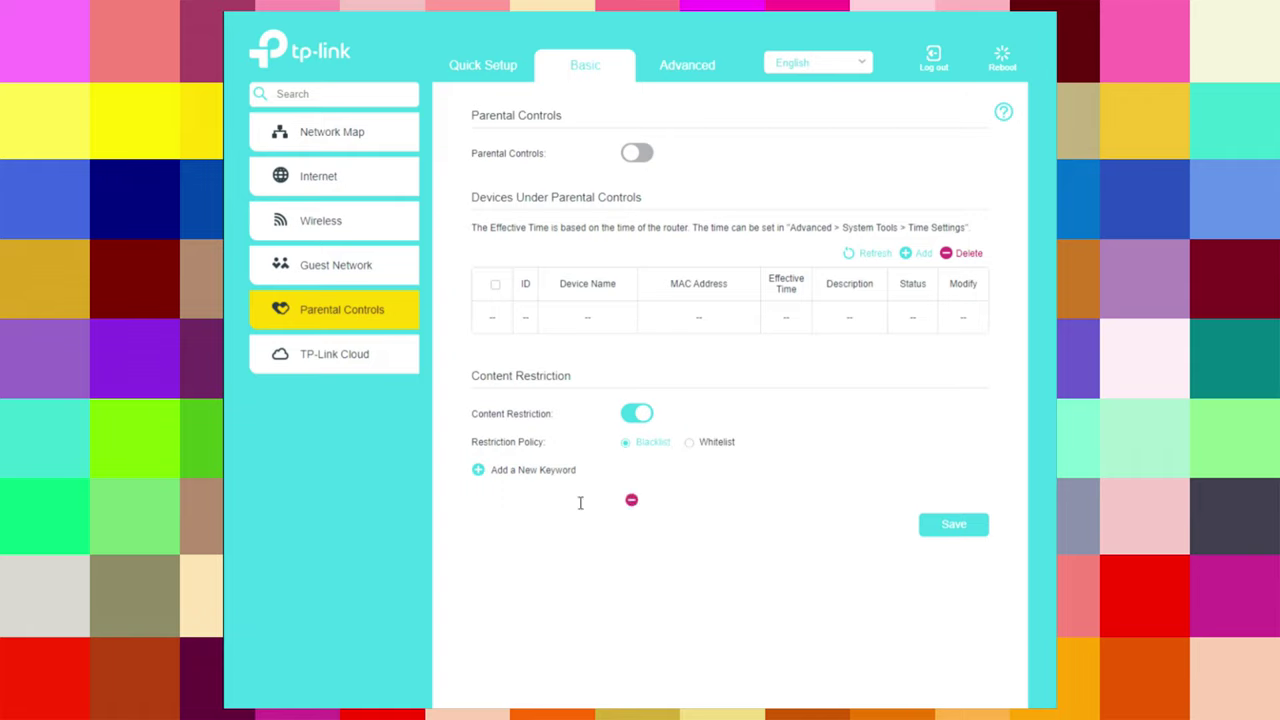
click(631, 500)
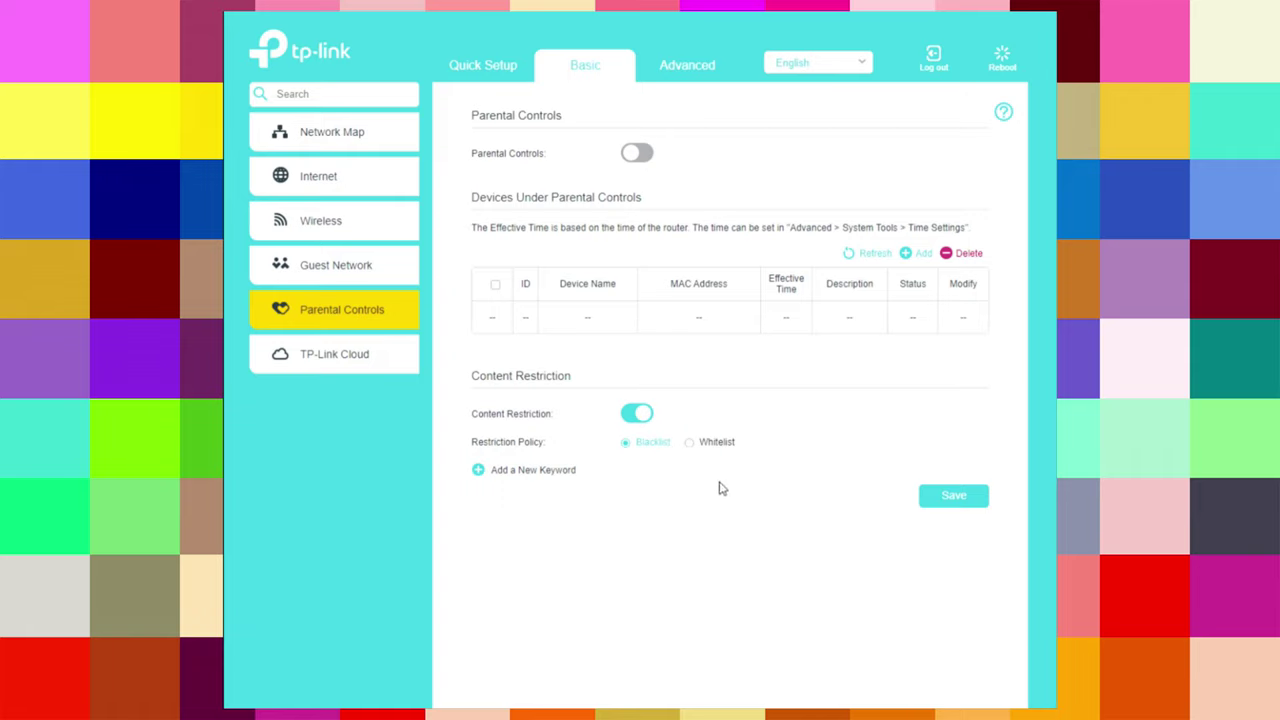
click(690, 442)
click(628, 444)
click(640, 416)
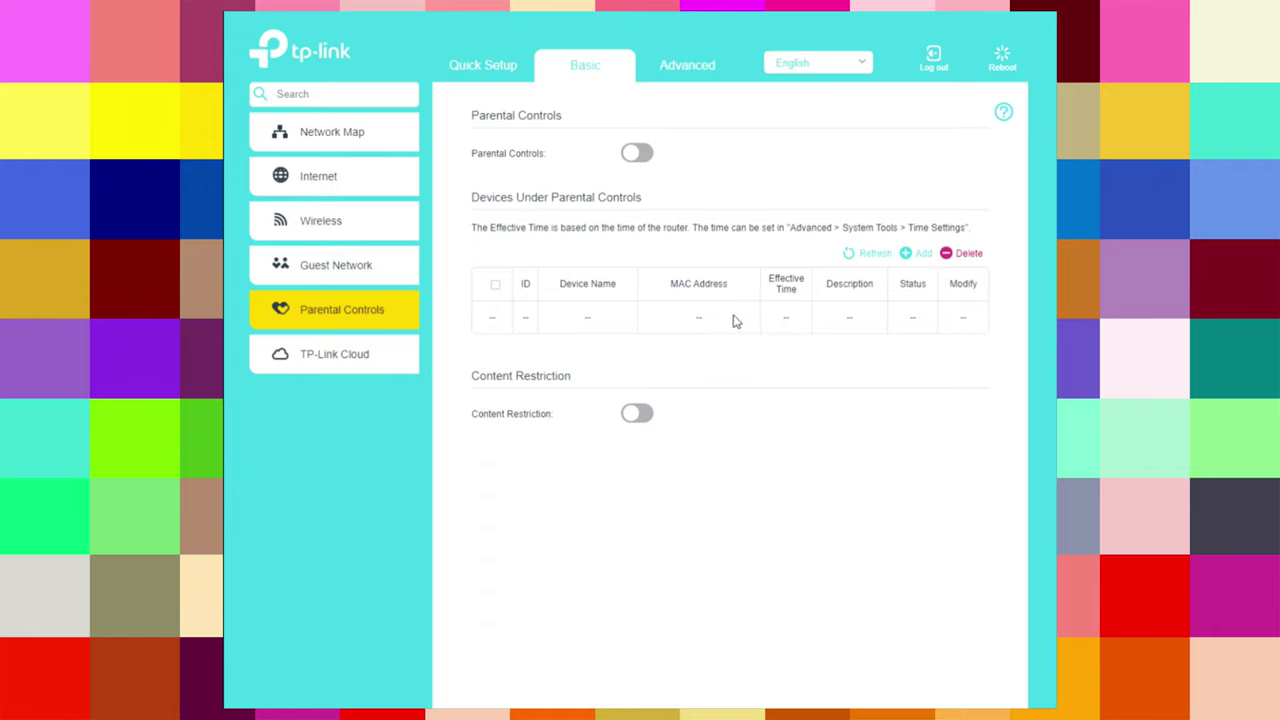
click(360, 364)
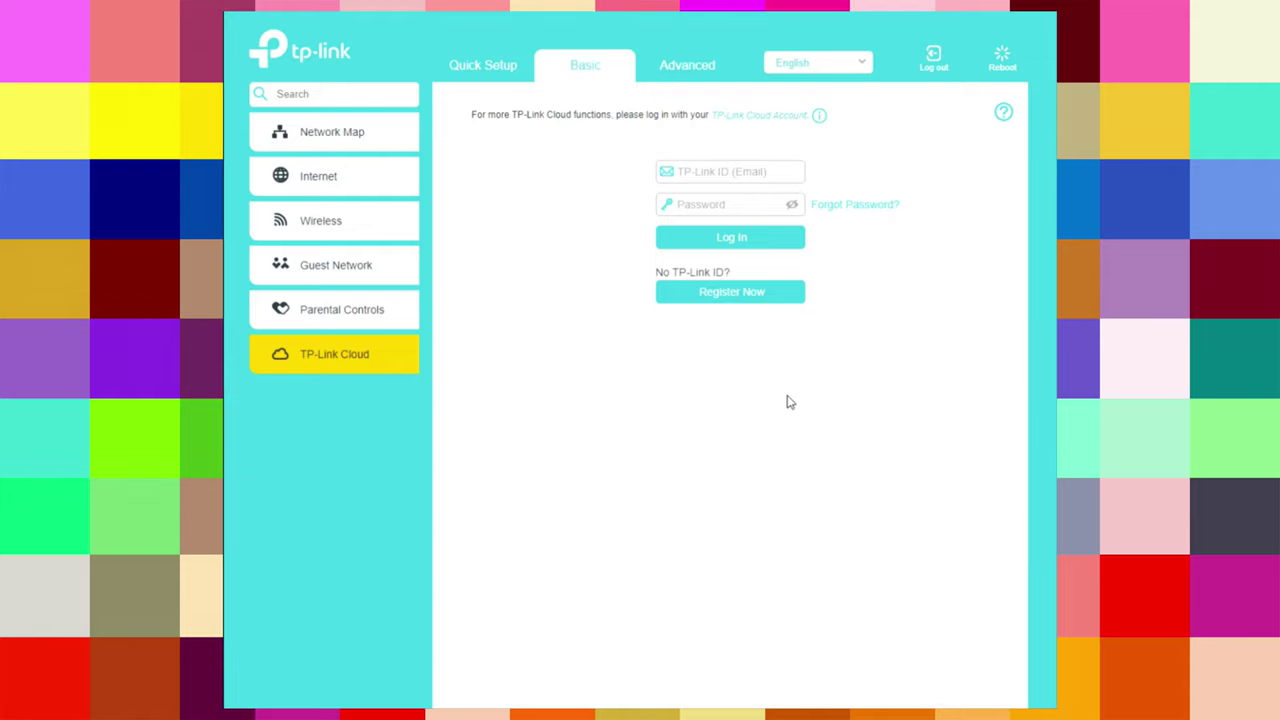
- Run Quick Setup past Time Zone and keep the Vodafone(default:1) dial-up profile on the SIM step
click(480, 65)
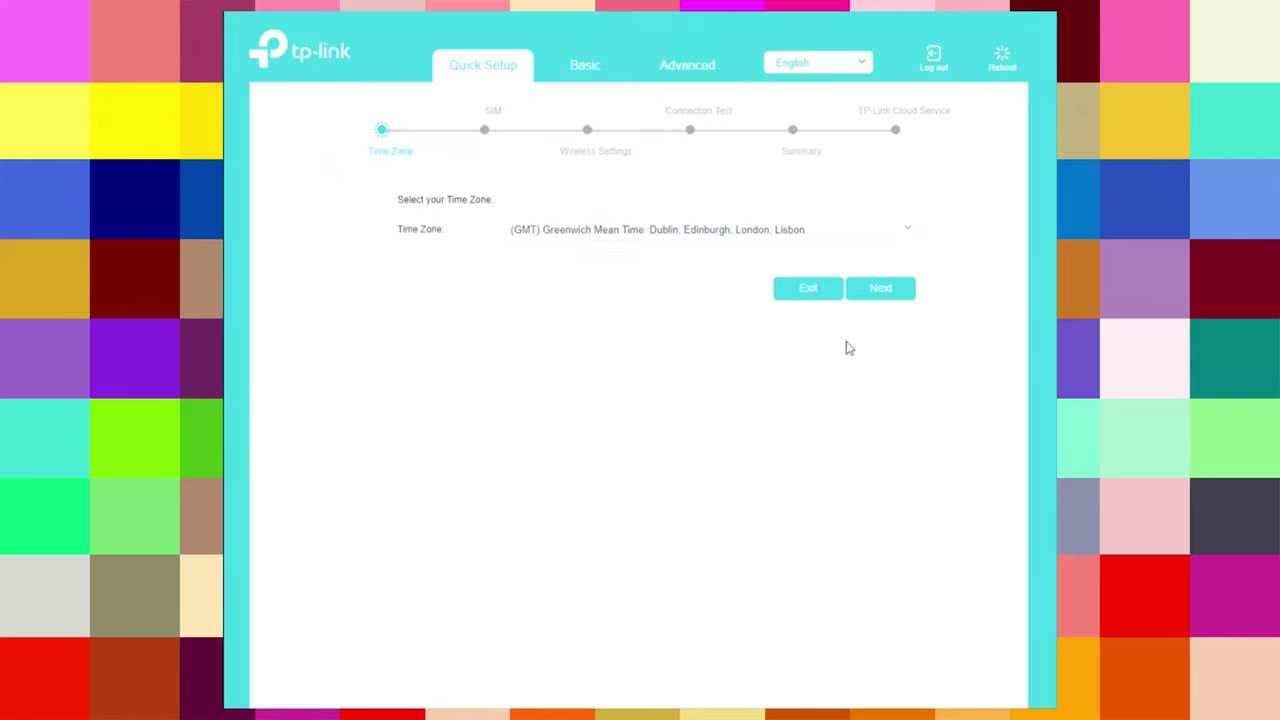
click(903, 289)
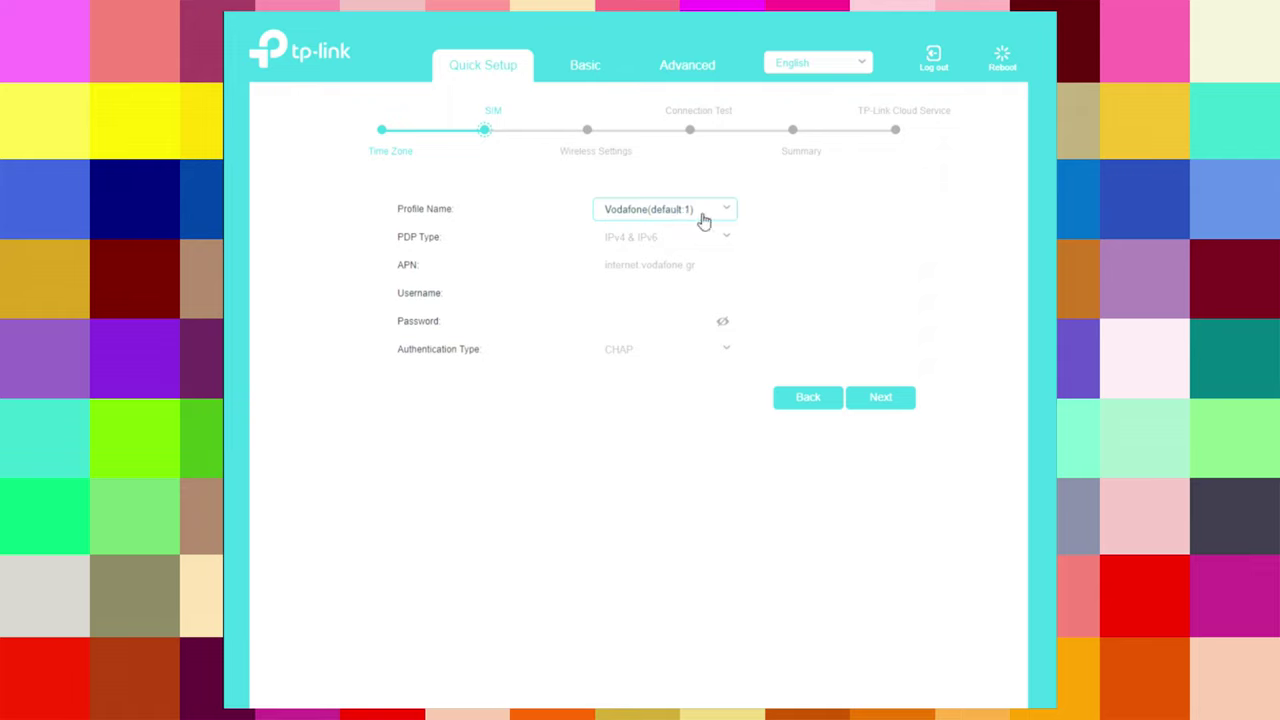
click(704, 220)
click(692, 215)
click(688, 214)
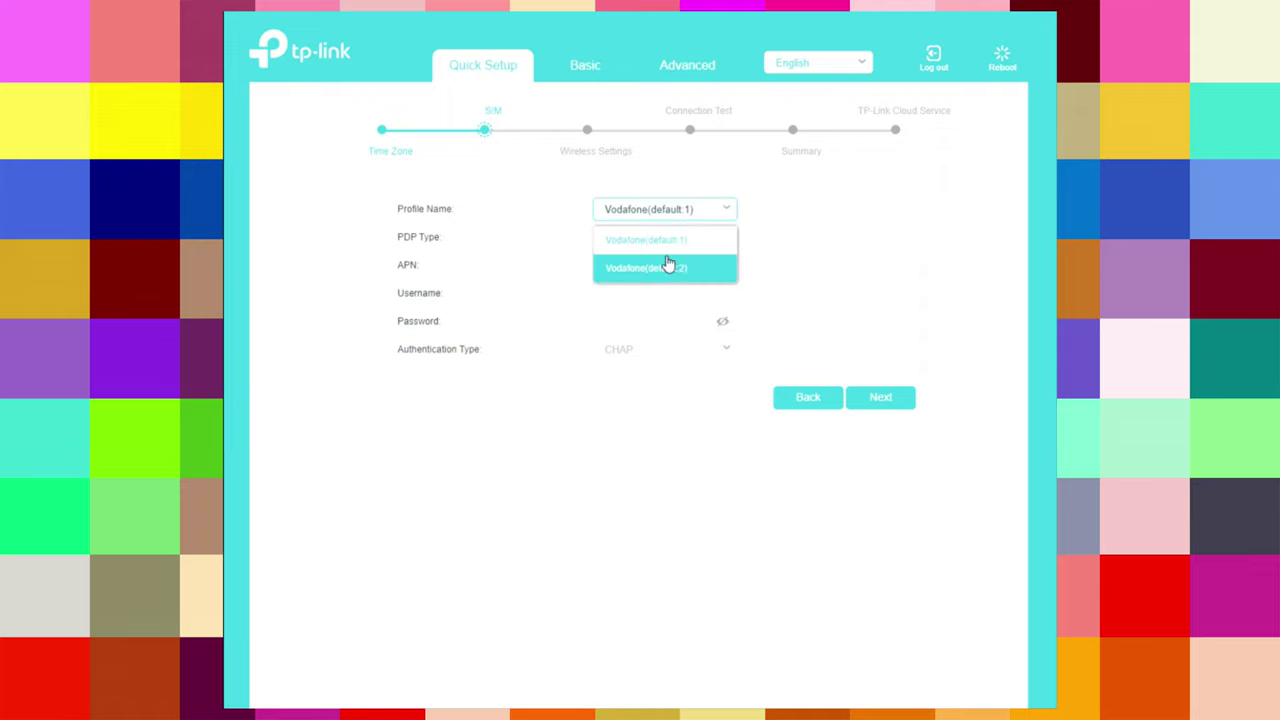
click(668, 263)
click(668, 214)
click(666, 244)
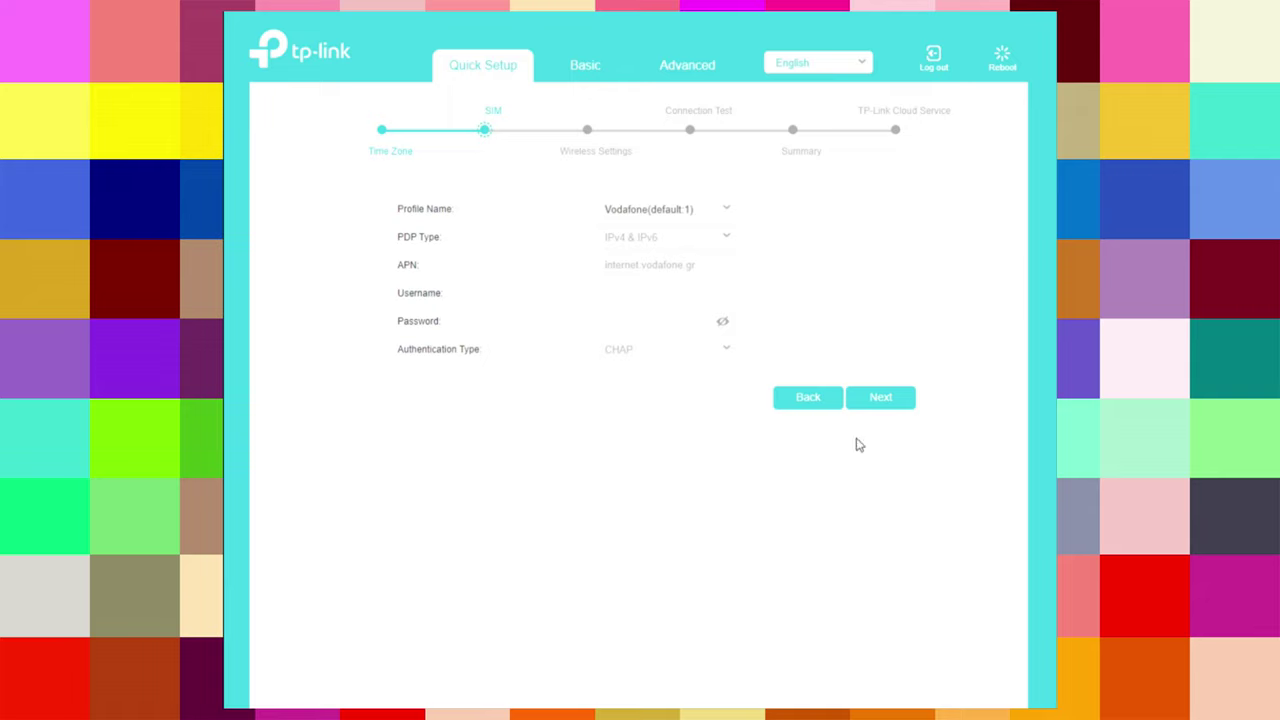
click(886, 405)
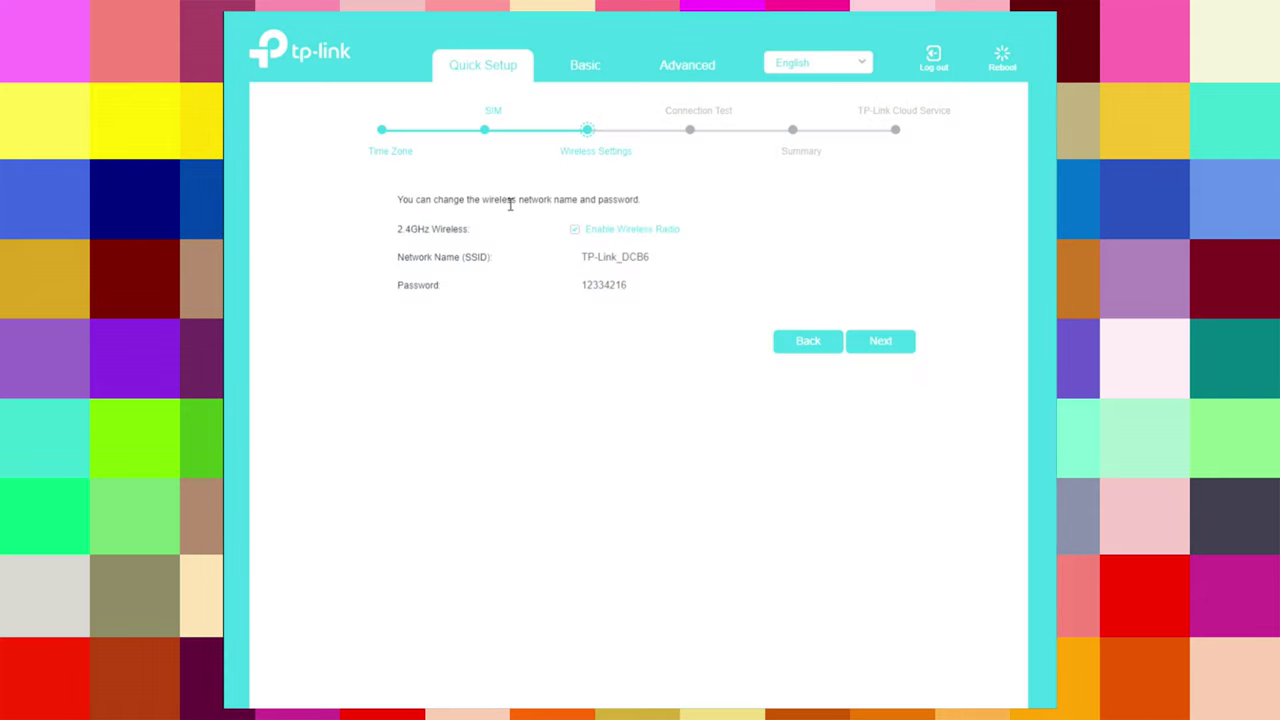
- Keep Enable Wireless Radio ticked, pass Connection Test and Summary to finish Quick Setup, and return to Basic
click(575, 232)
click(576, 233)
click(855, 348)
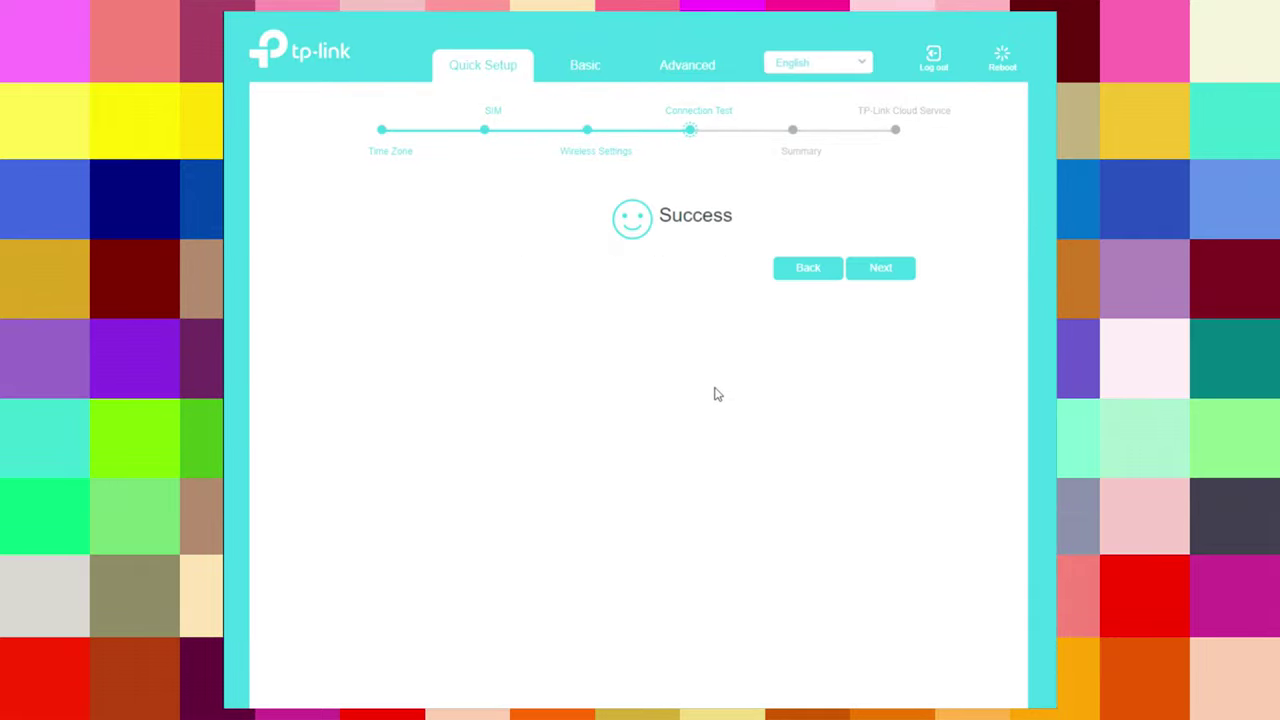
click(884, 270)
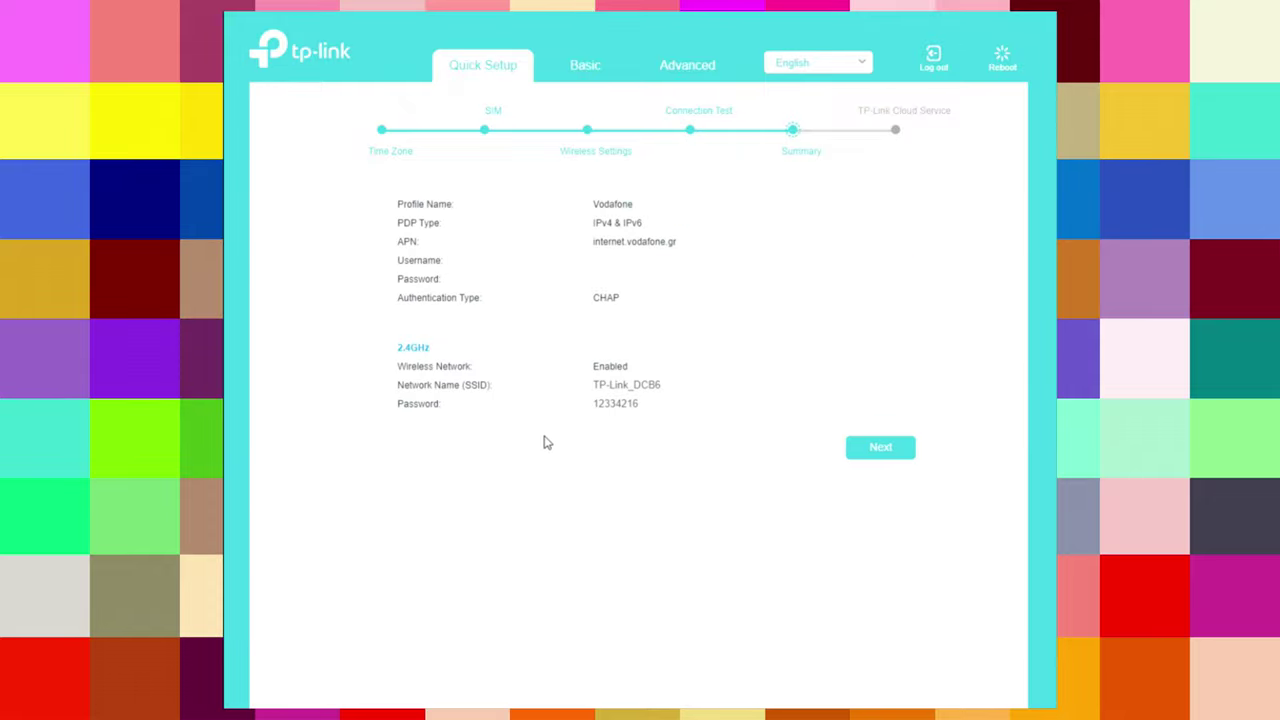
click(906, 450)
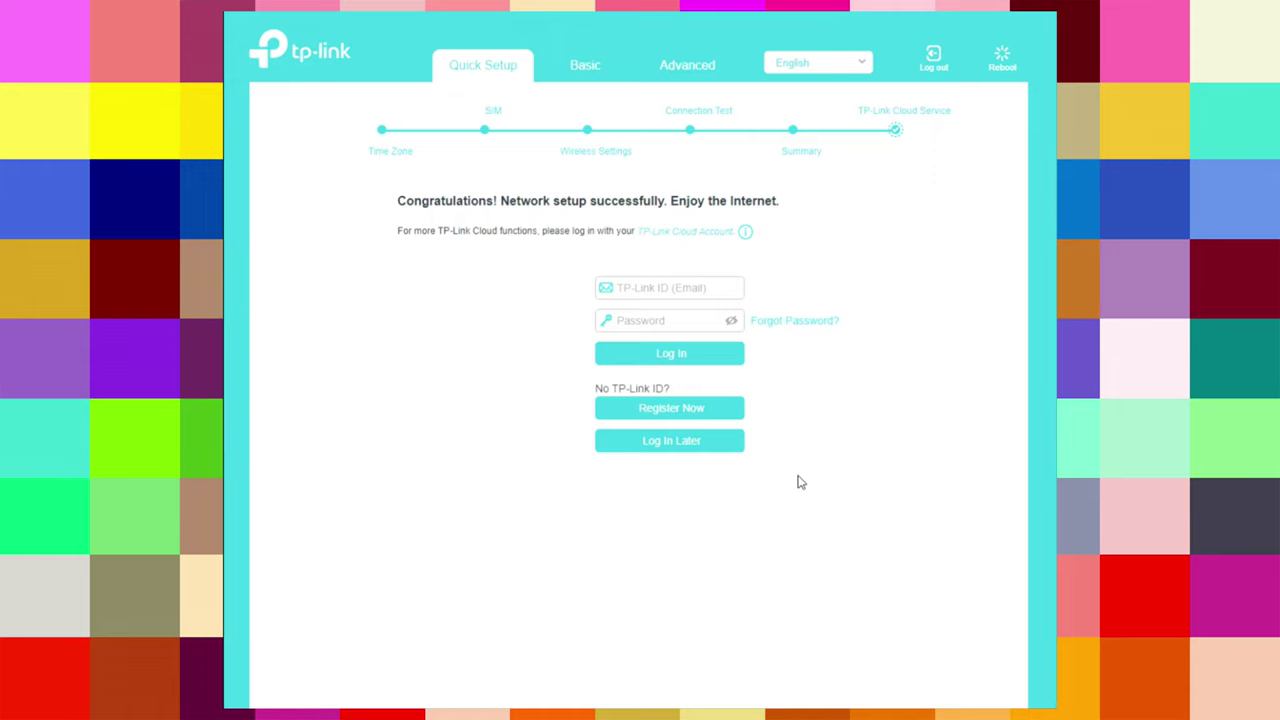
click(578, 70)
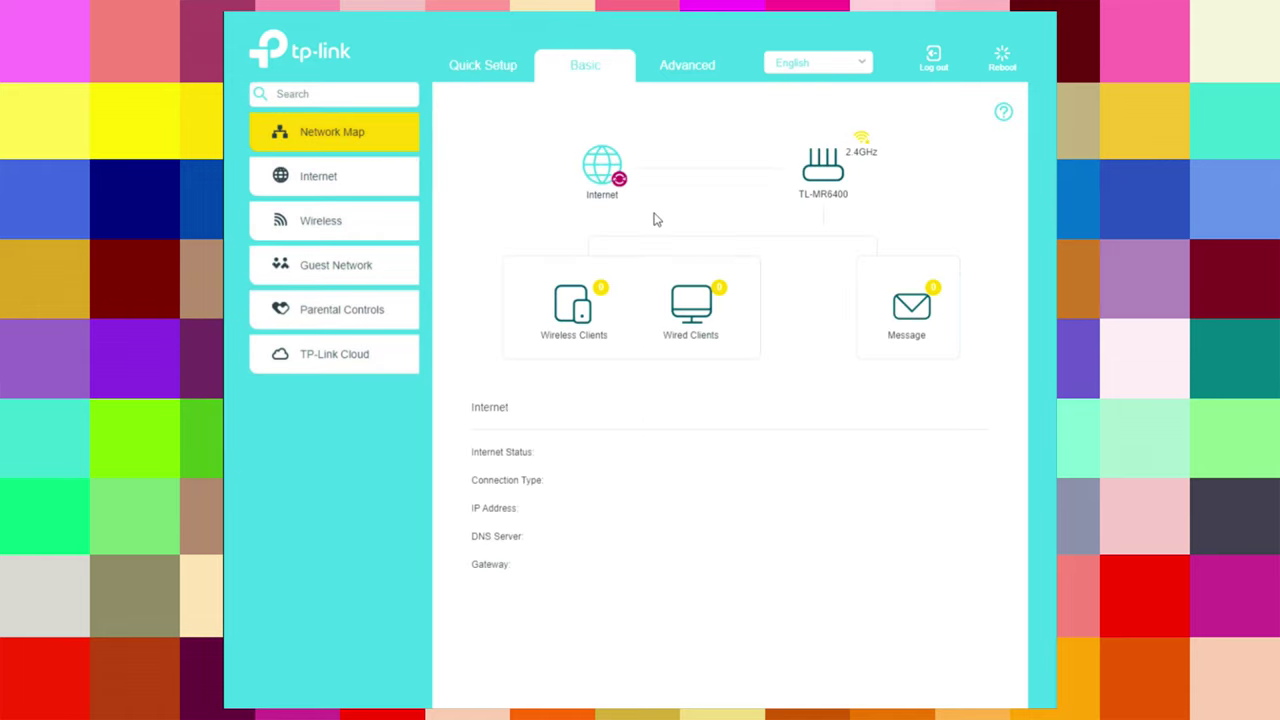
- Keep the interface language set to English
click(846, 68)
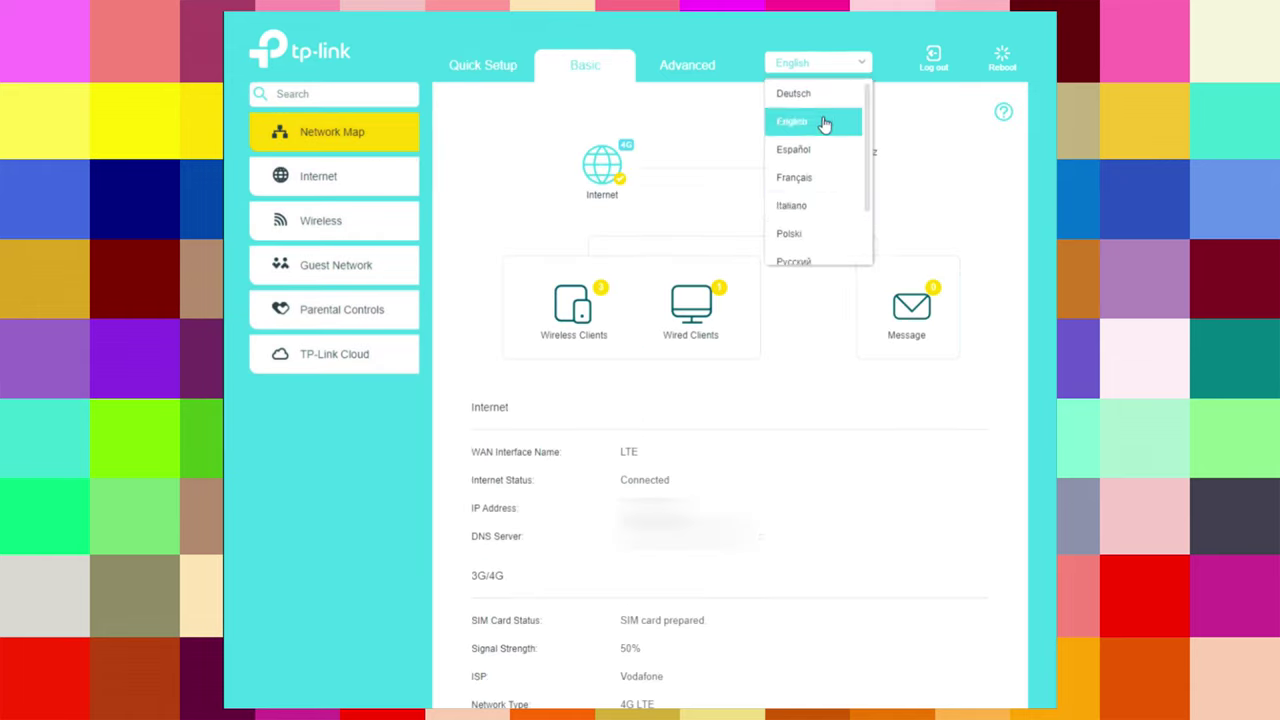
scroll(814, 189, down, 2)
scroll(814, 189, up, 2)
click(926, 162)
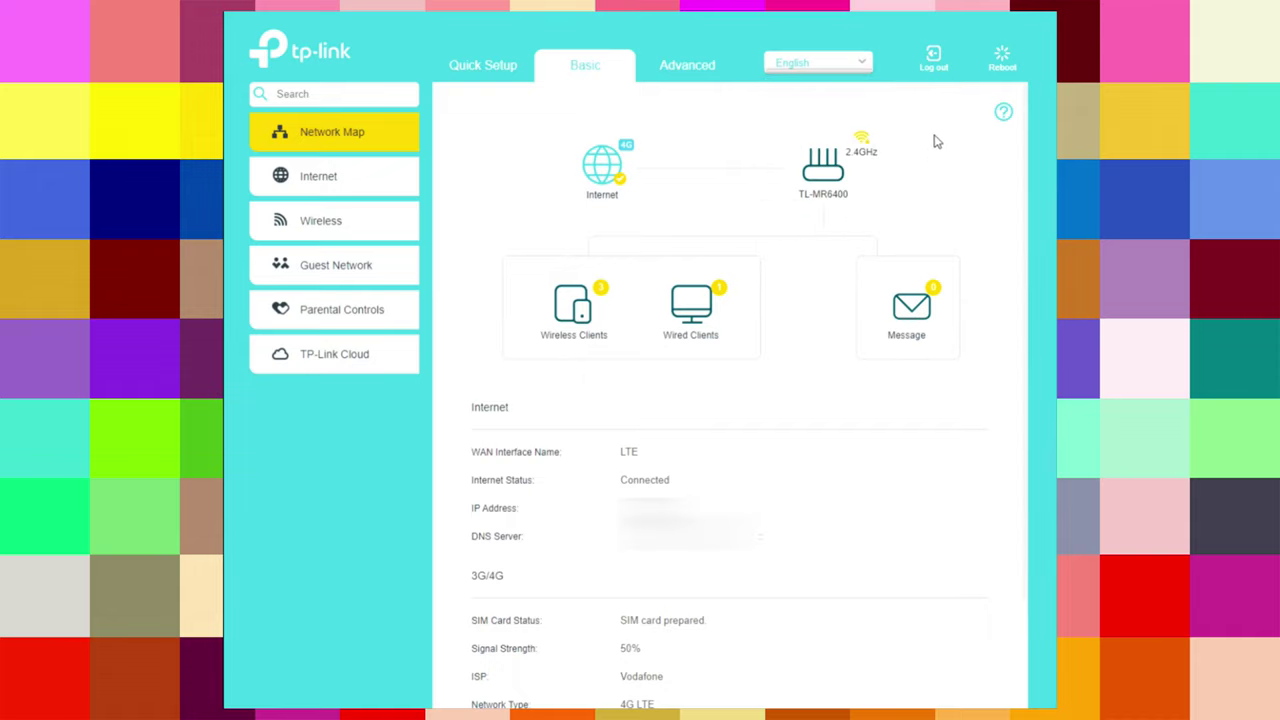
- Scroll through the Advanced Status overview before reaching Operation Mode
click(688, 70)
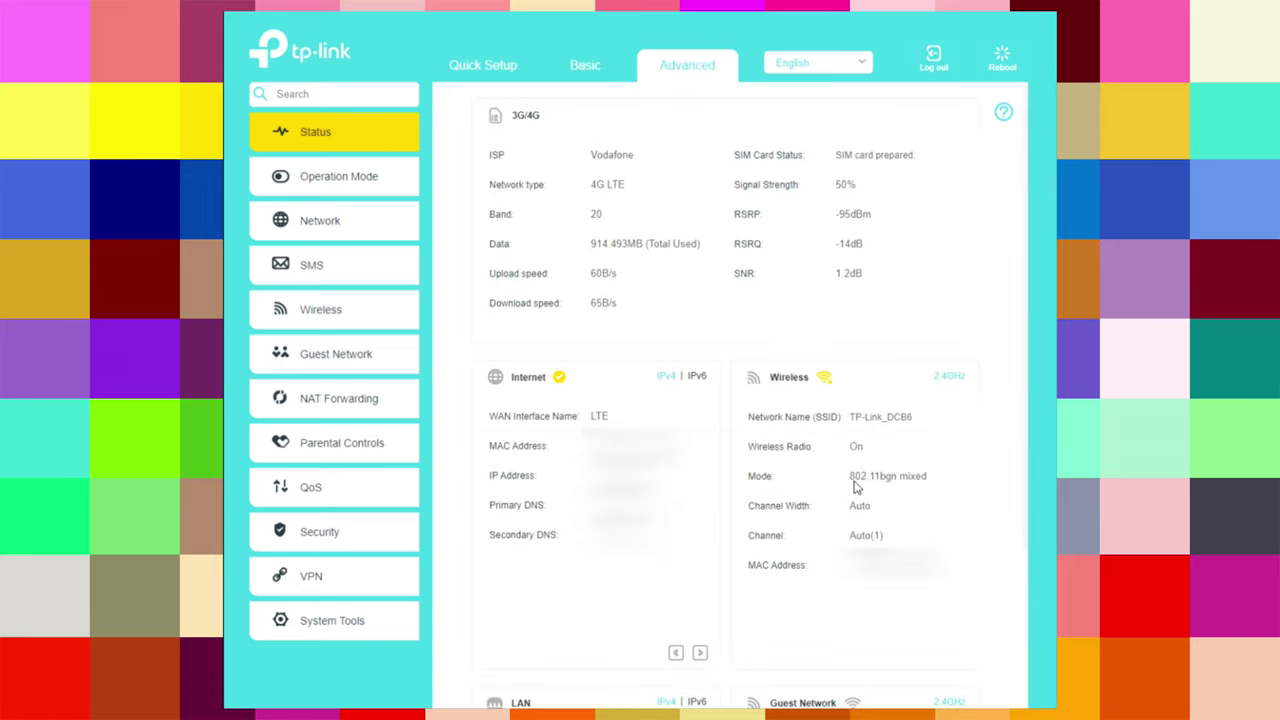
scroll(838, 556, down, 2)
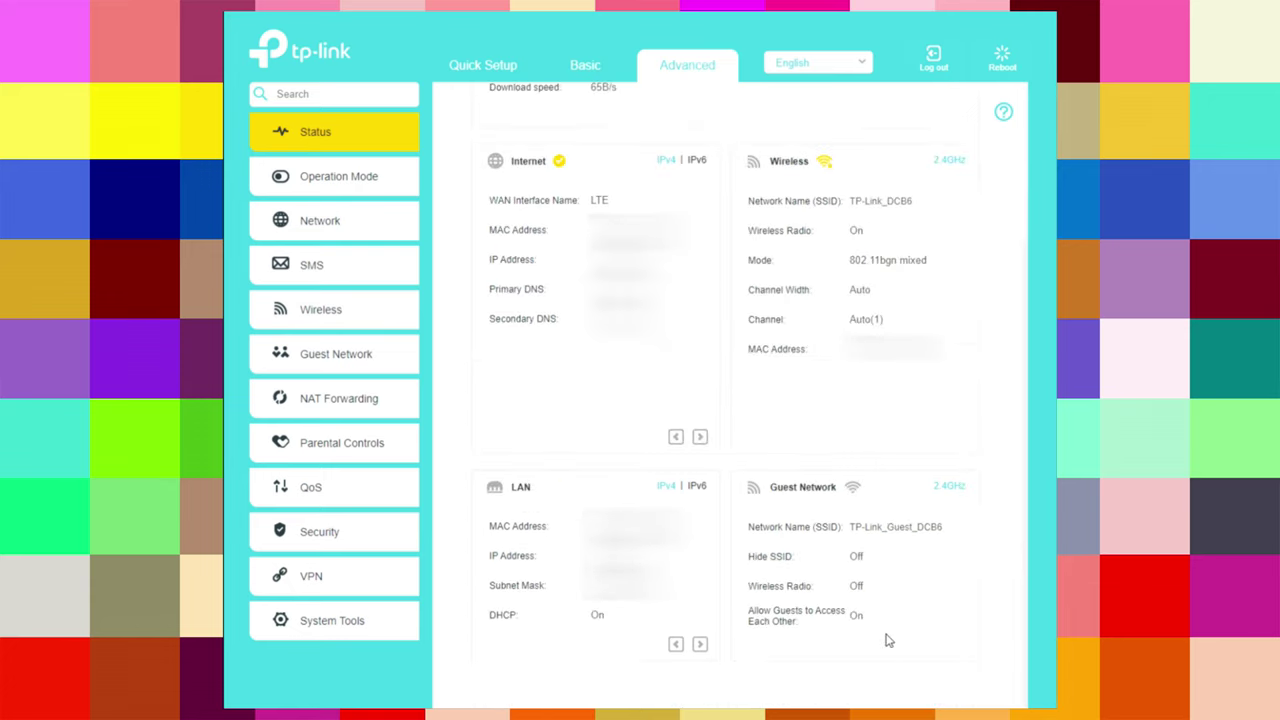
click(358, 185)
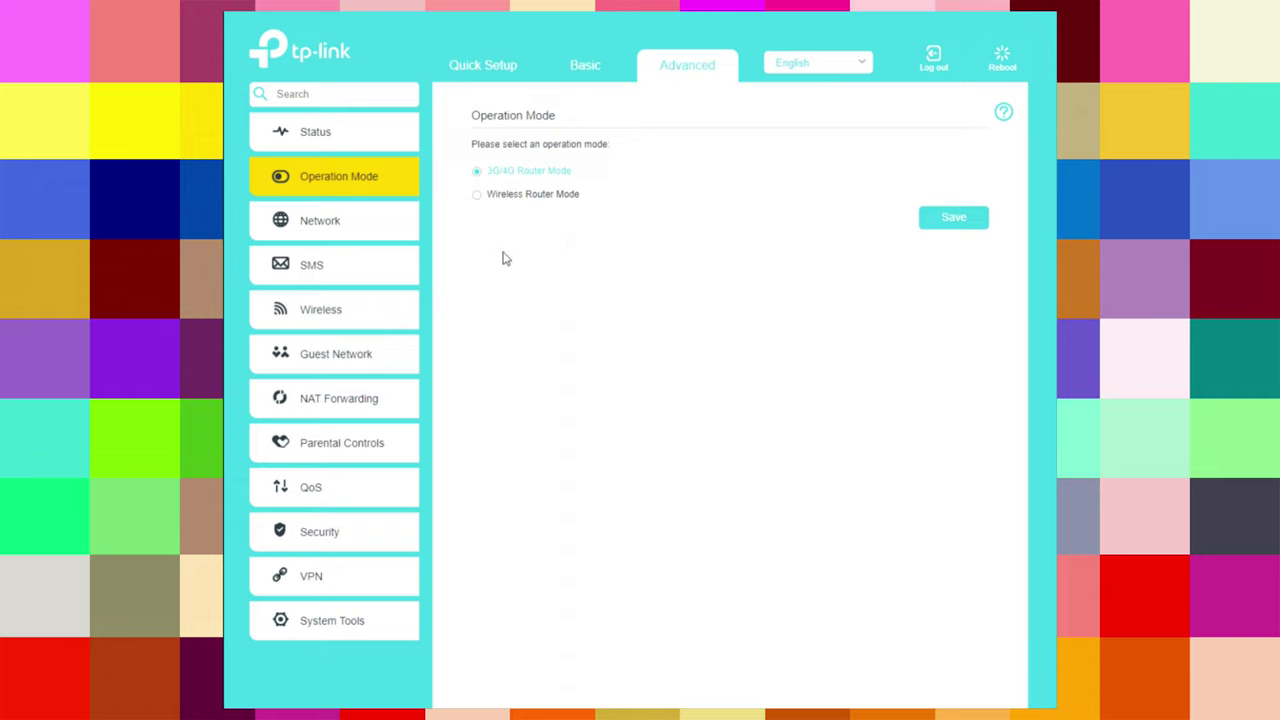
click(479, 197)
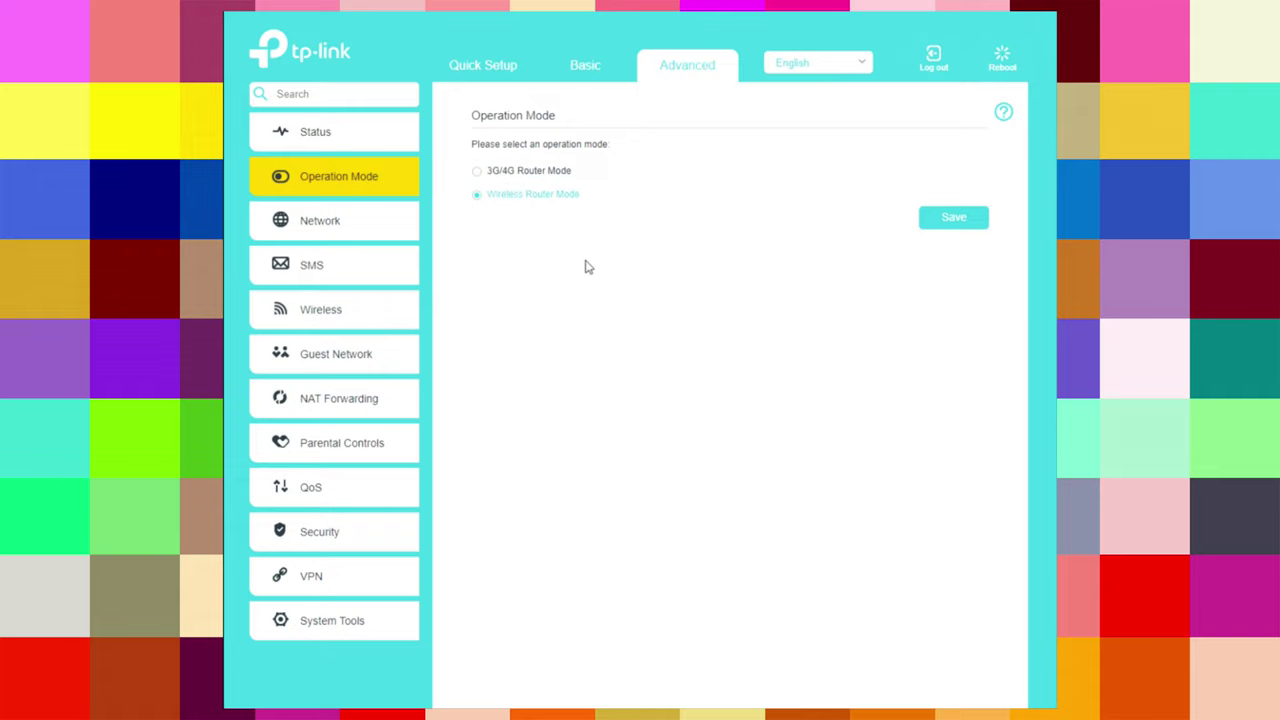
click(477, 173)
- Open Network > Internet and leave Network Mode at 4G Only
click(318, 221)
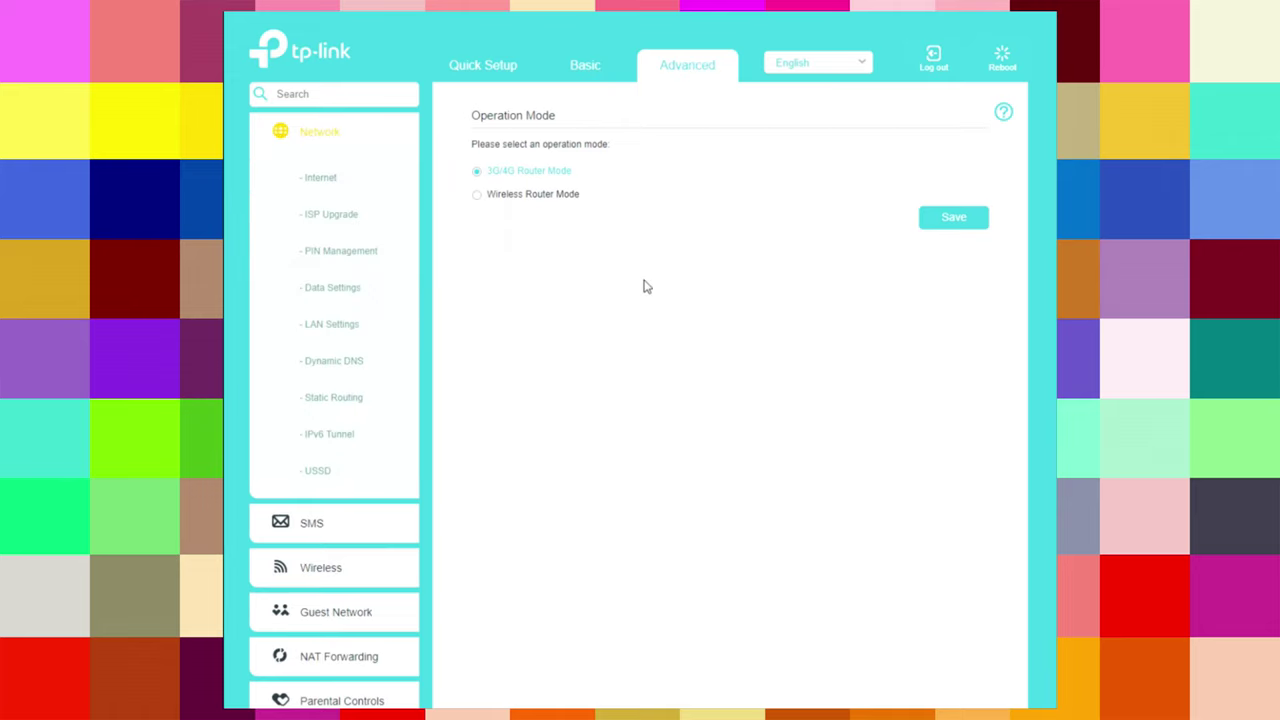
click(336, 186)
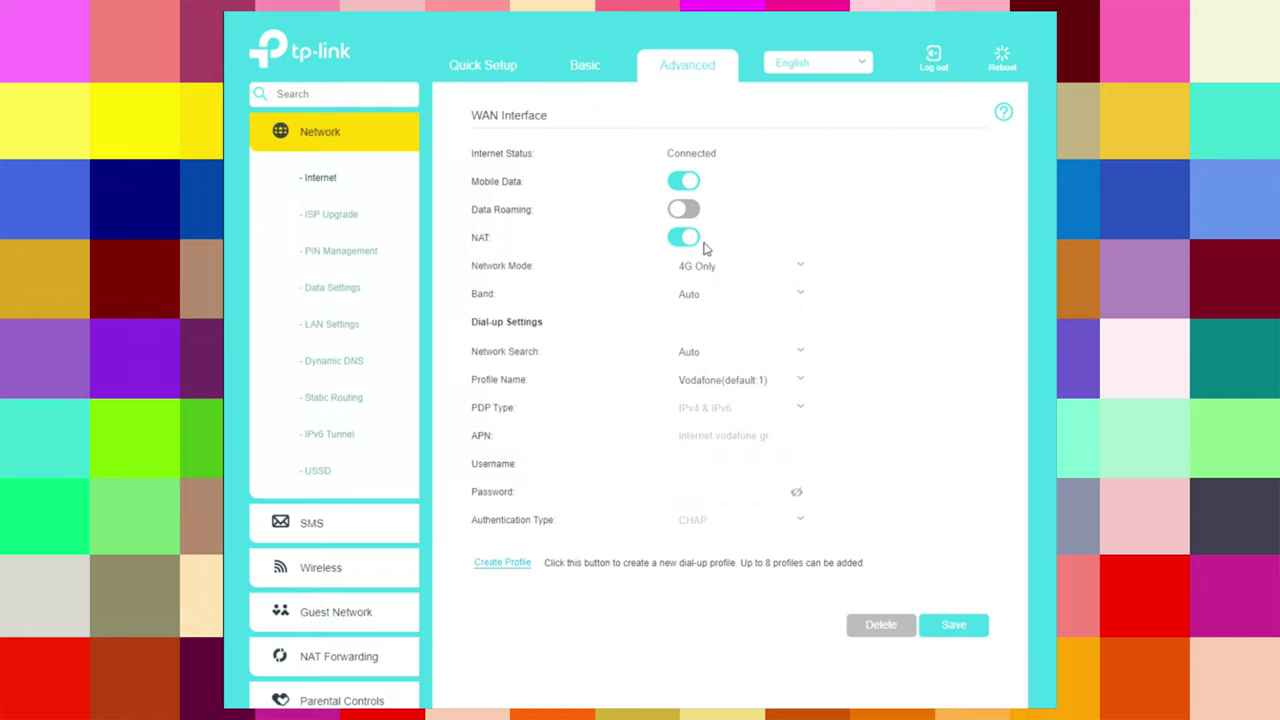
click(720, 269)
click(724, 270)
- Check the Band and Network Search dropdowns, leaving both at Auto
click(756, 296)
click(760, 300)
click(759, 302)
click(759, 300)
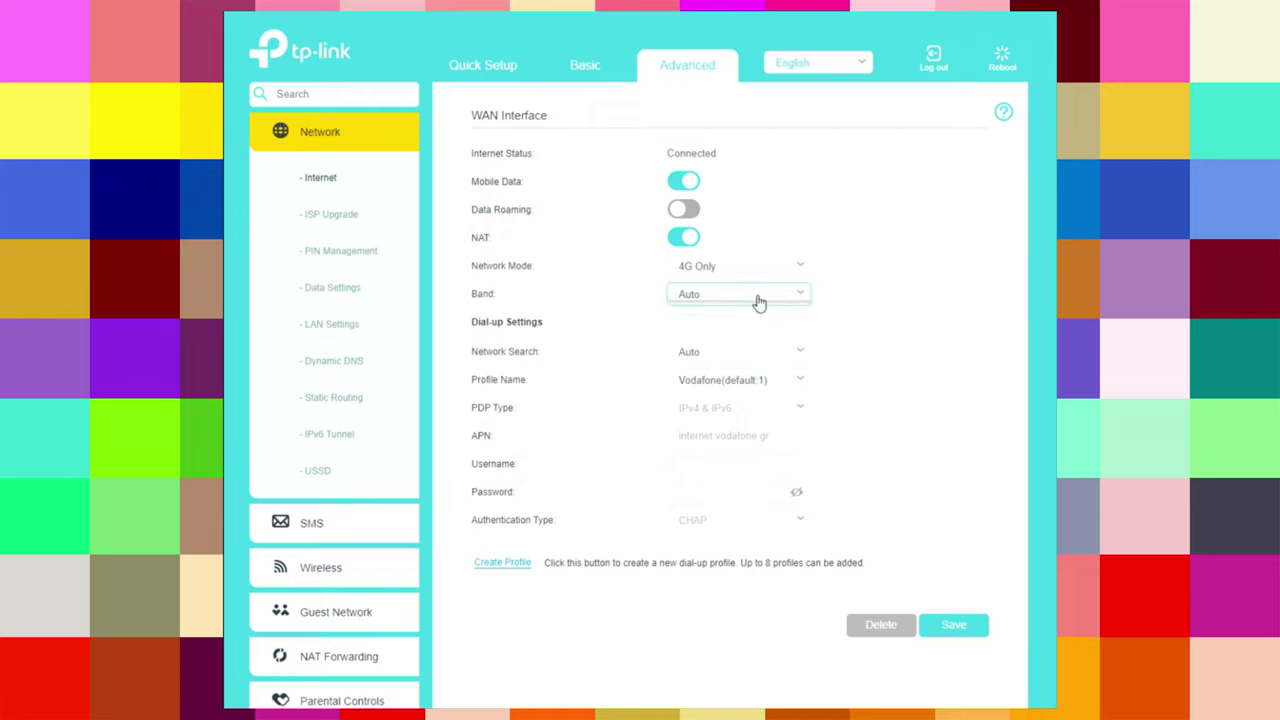
click(748, 359)
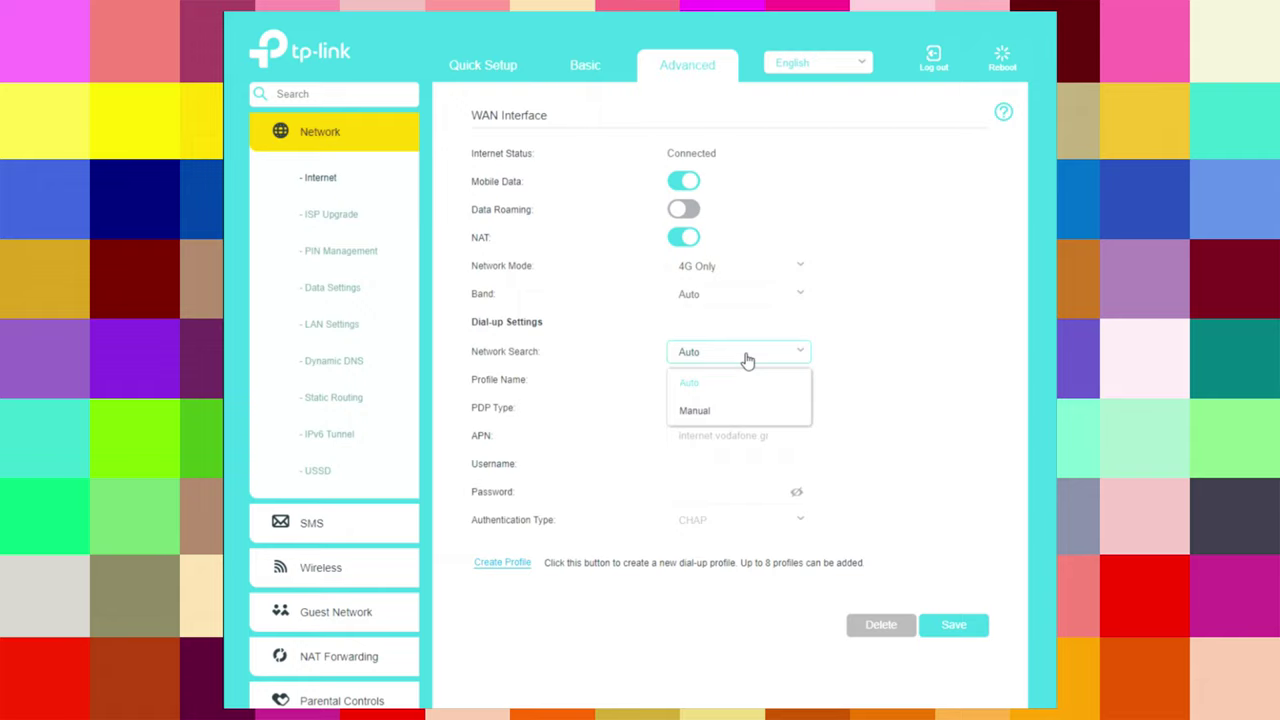
click(748, 359)
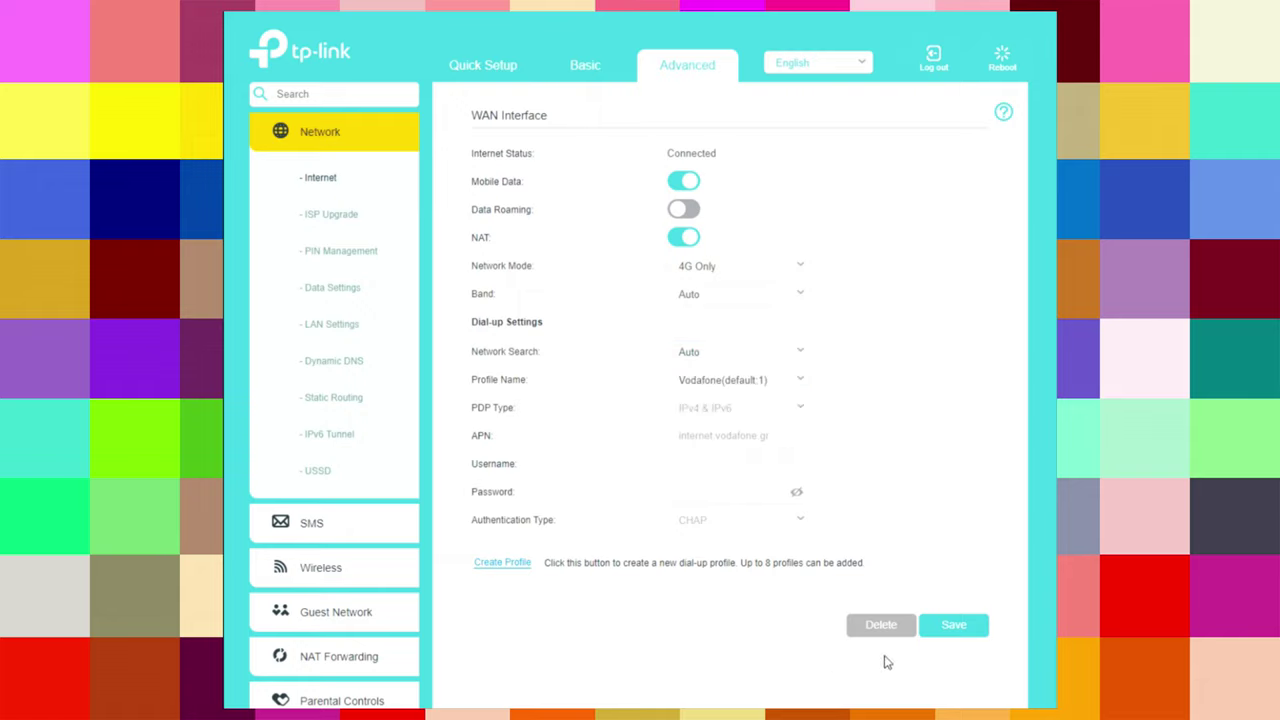
click(337, 221)
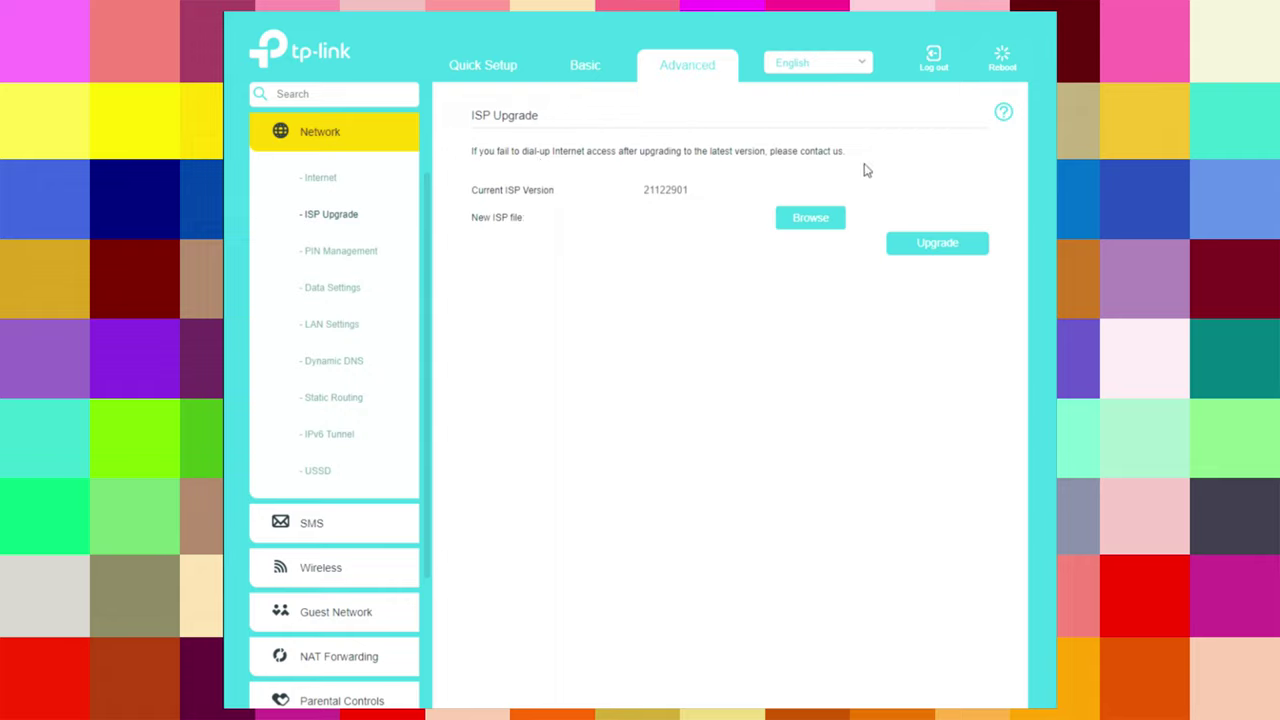
- Reach Data Settings via PIN Management and turn on Data Limit, leaving the alert percentage unchanged
click(340, 255)
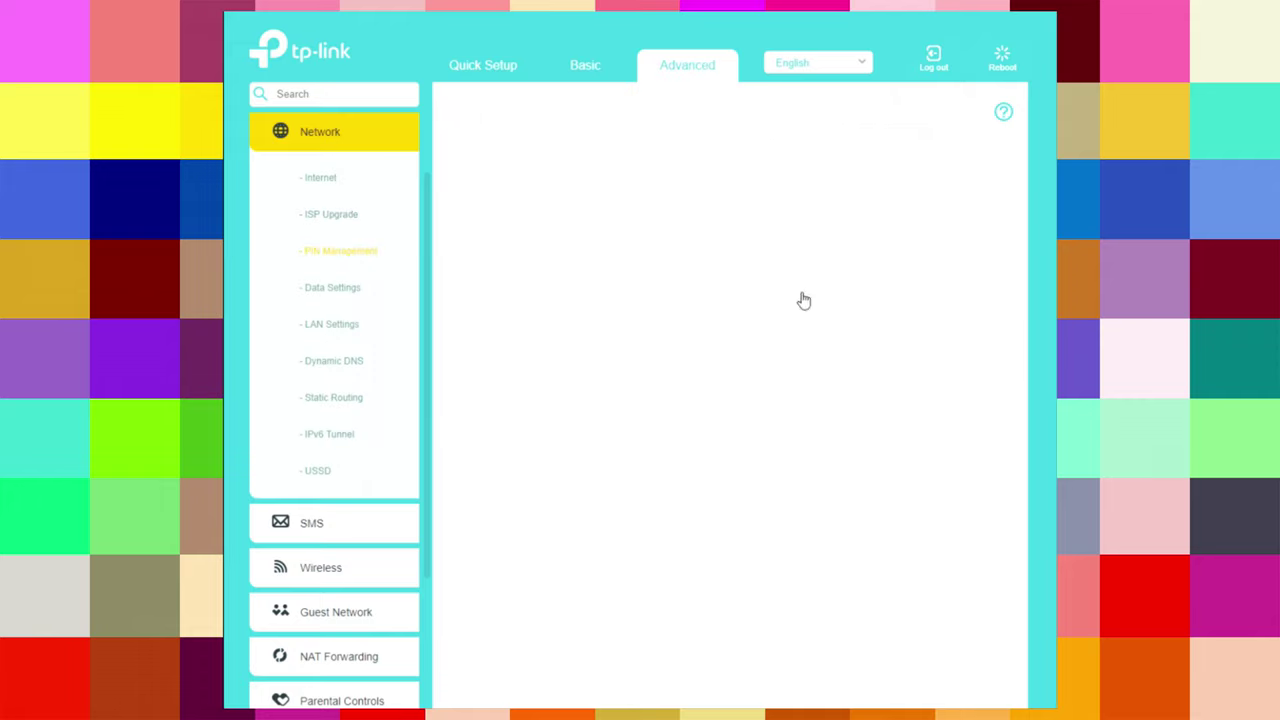
click(345, 291)
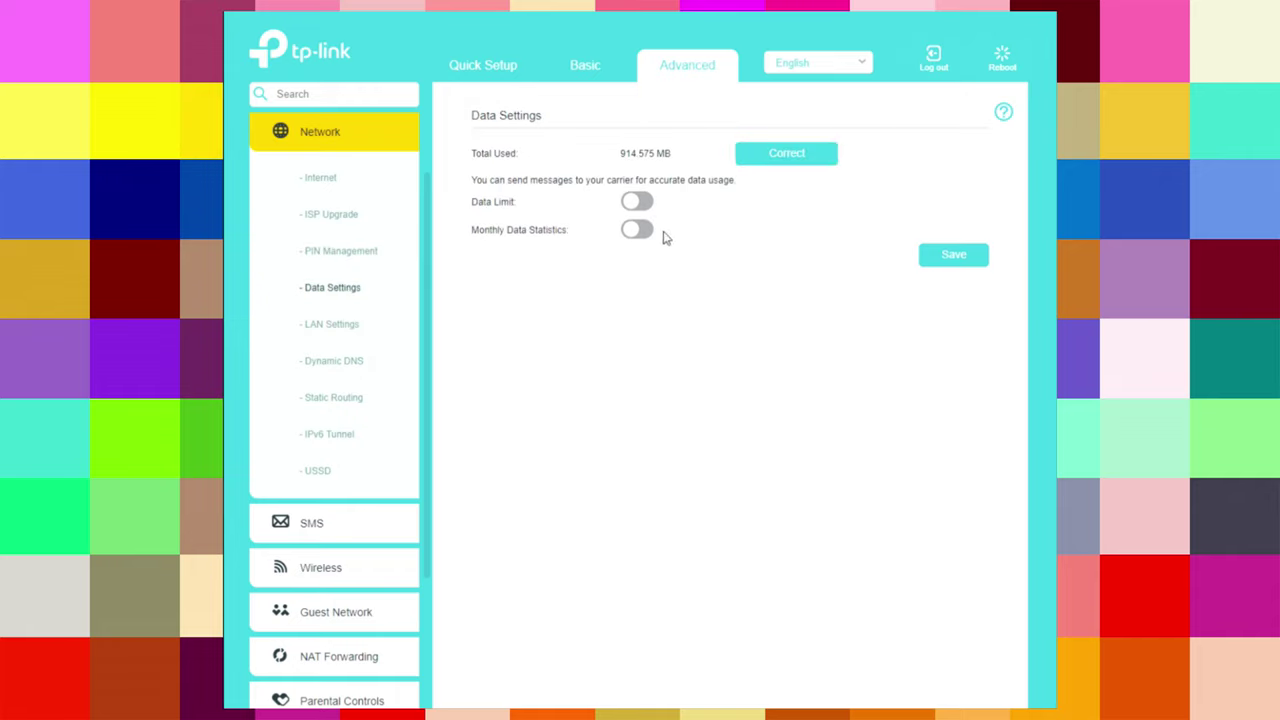
click(636, 201)
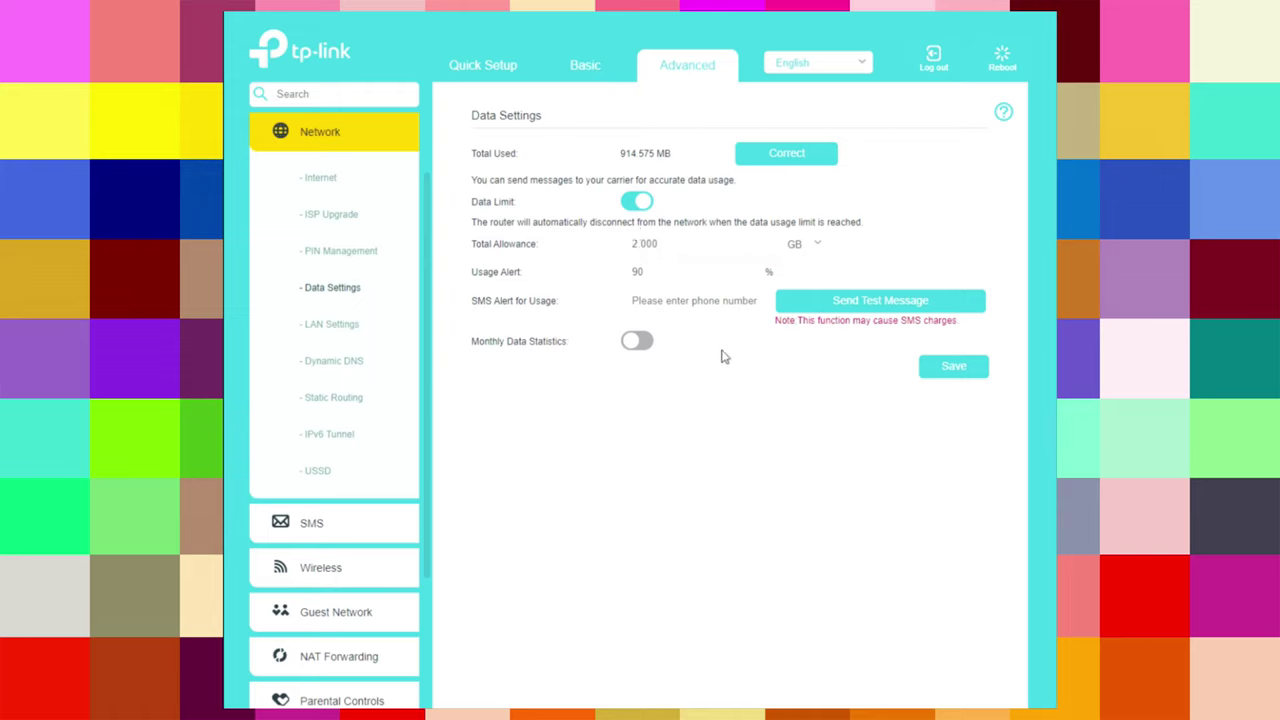
click(676, 273)
click(583, 330)
- Switch Monthly Data Statistics and Data Limit back off and save the data settings
click(636, 342)
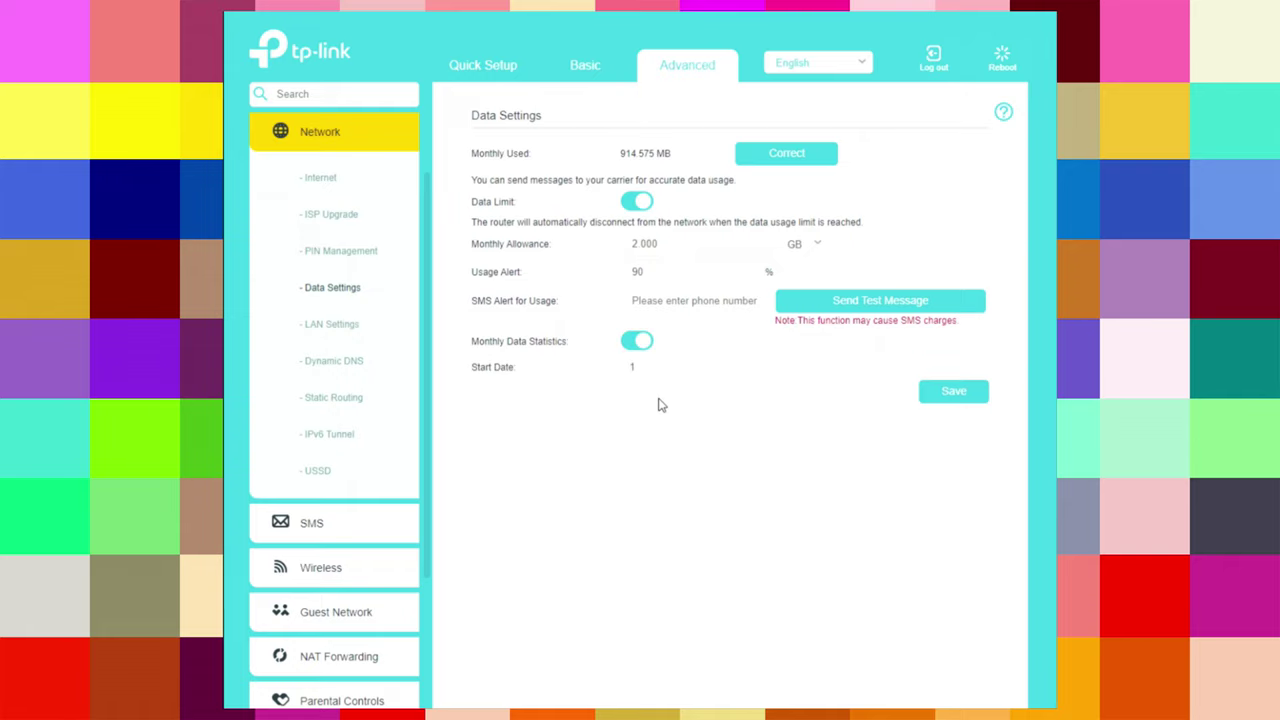
click(638, 341)
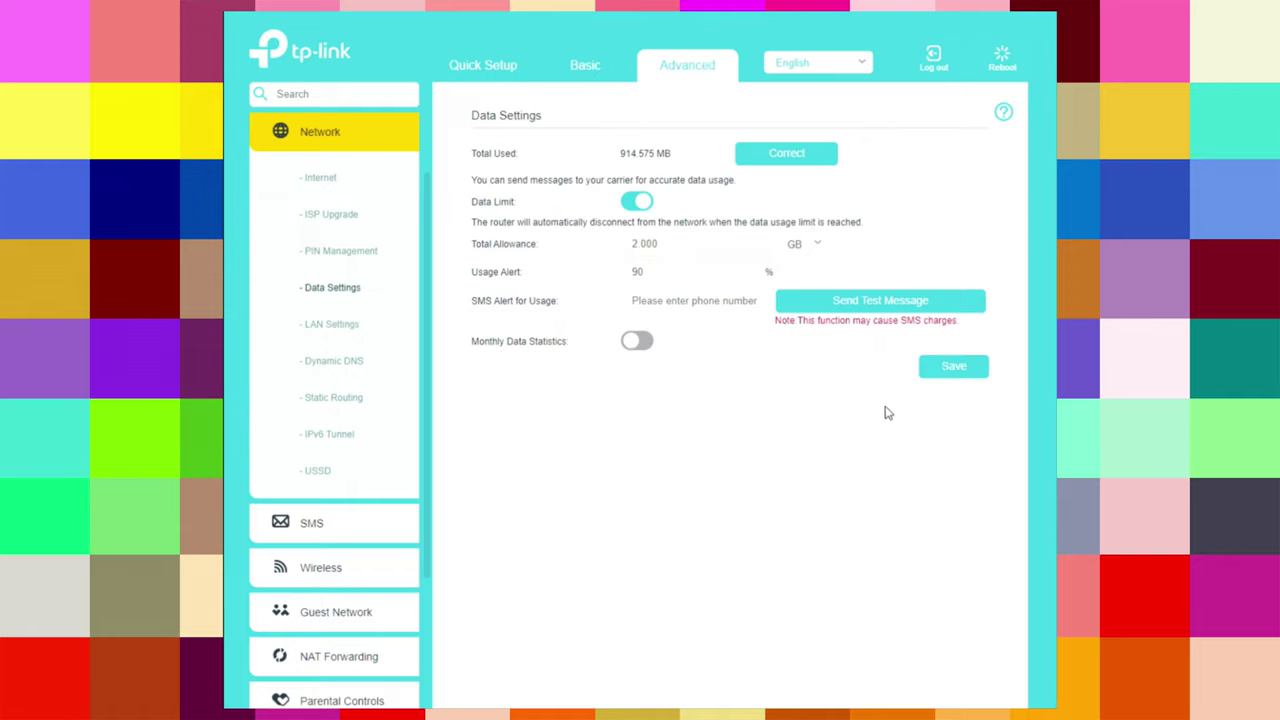
click(640, 203)
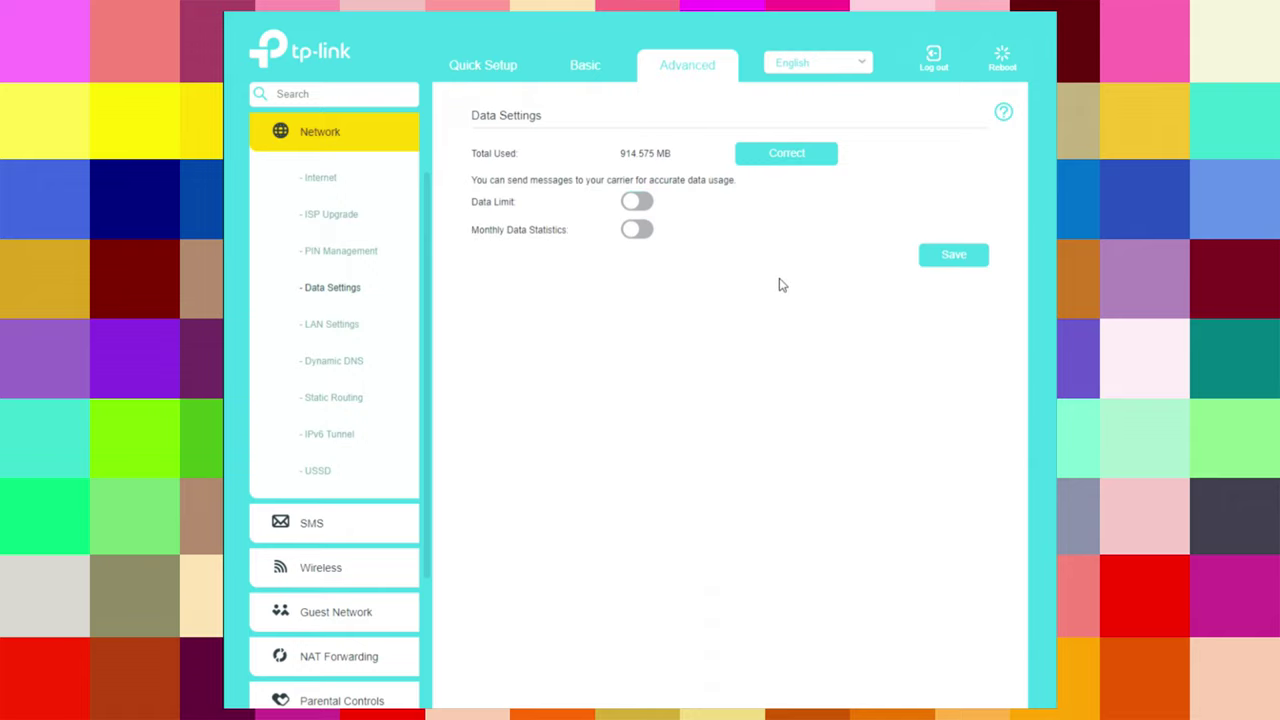
click(932, 262)
click(344, 327)
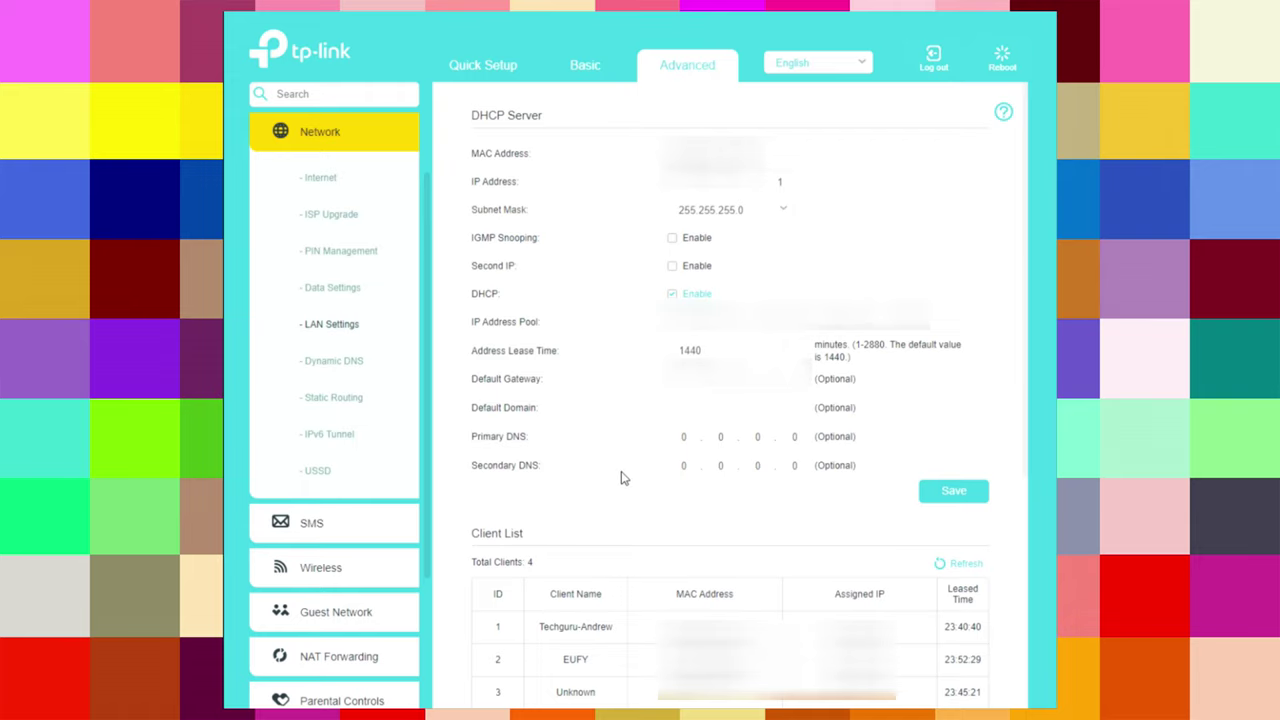
- Scroll to the LAN client list, highlight the EUFY client's name, then open Dynamic DNS
scroll(620, 478, down, 3)
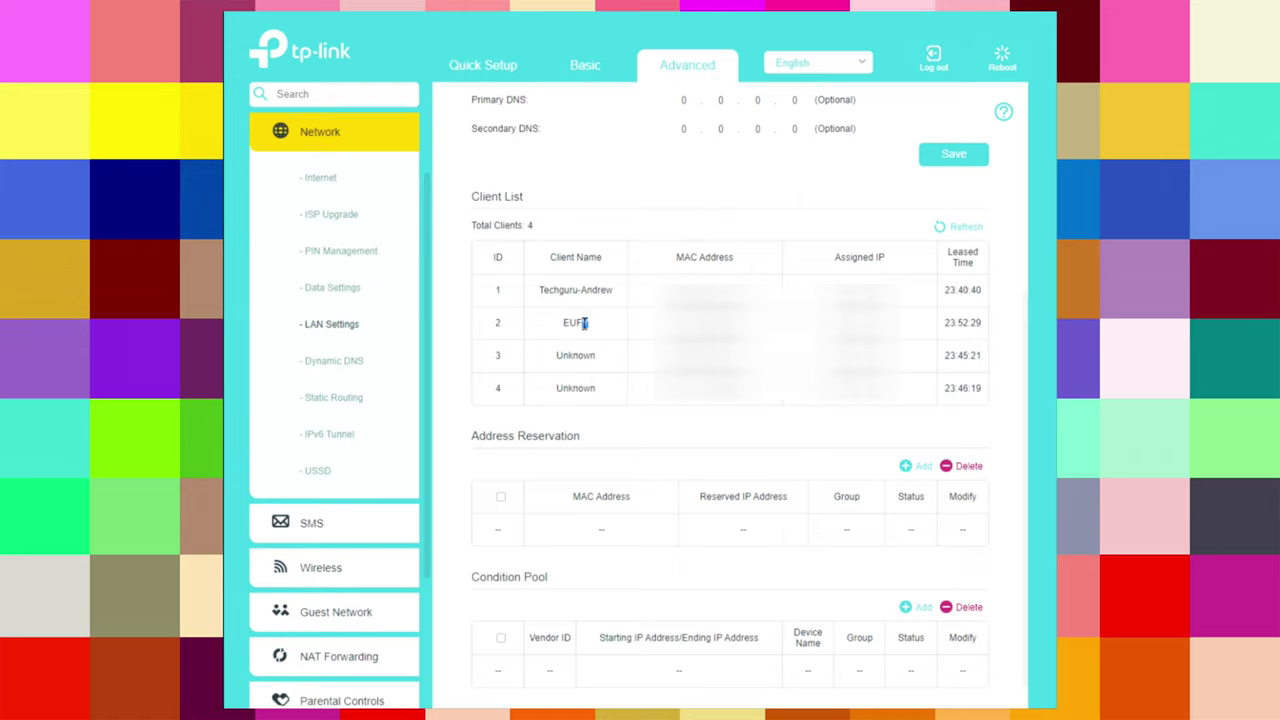
drag(585, 322, 561, 330)
click(575, 335)
click(338, 362)
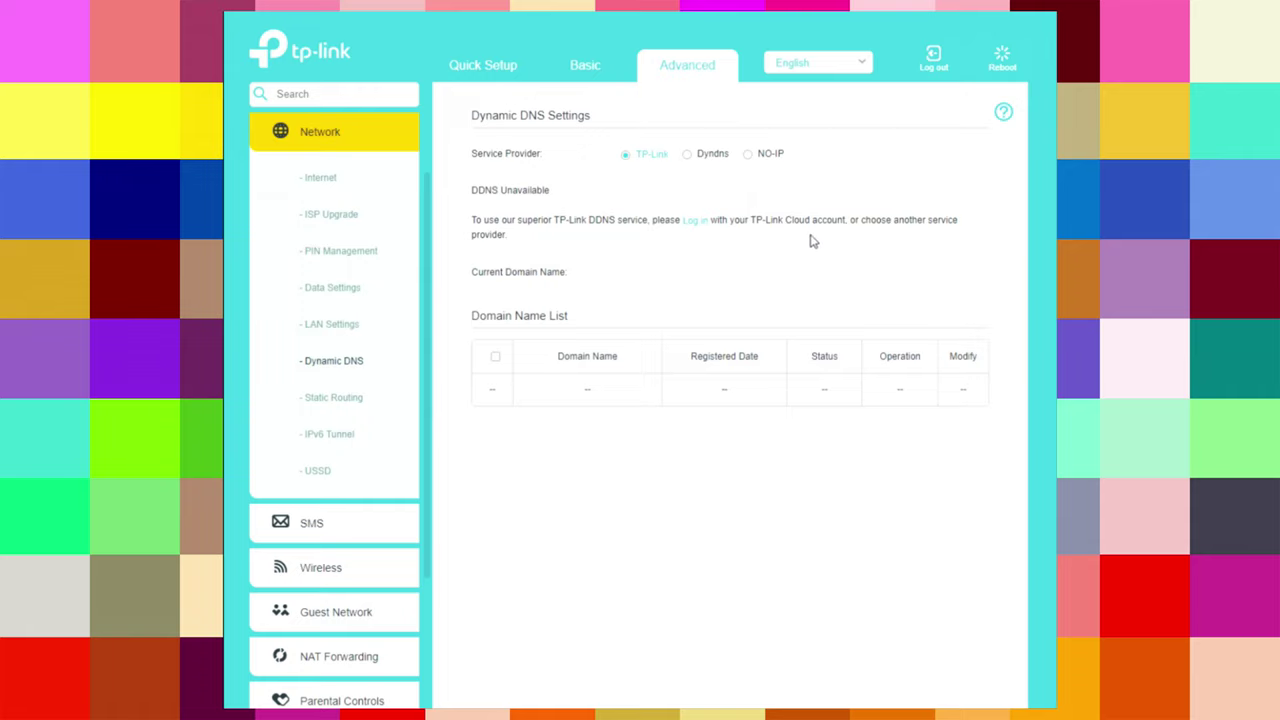
- Log in to TP-Link Cloud with the browser's saved credentials, then show the Advanced status overview
click(589, 70)
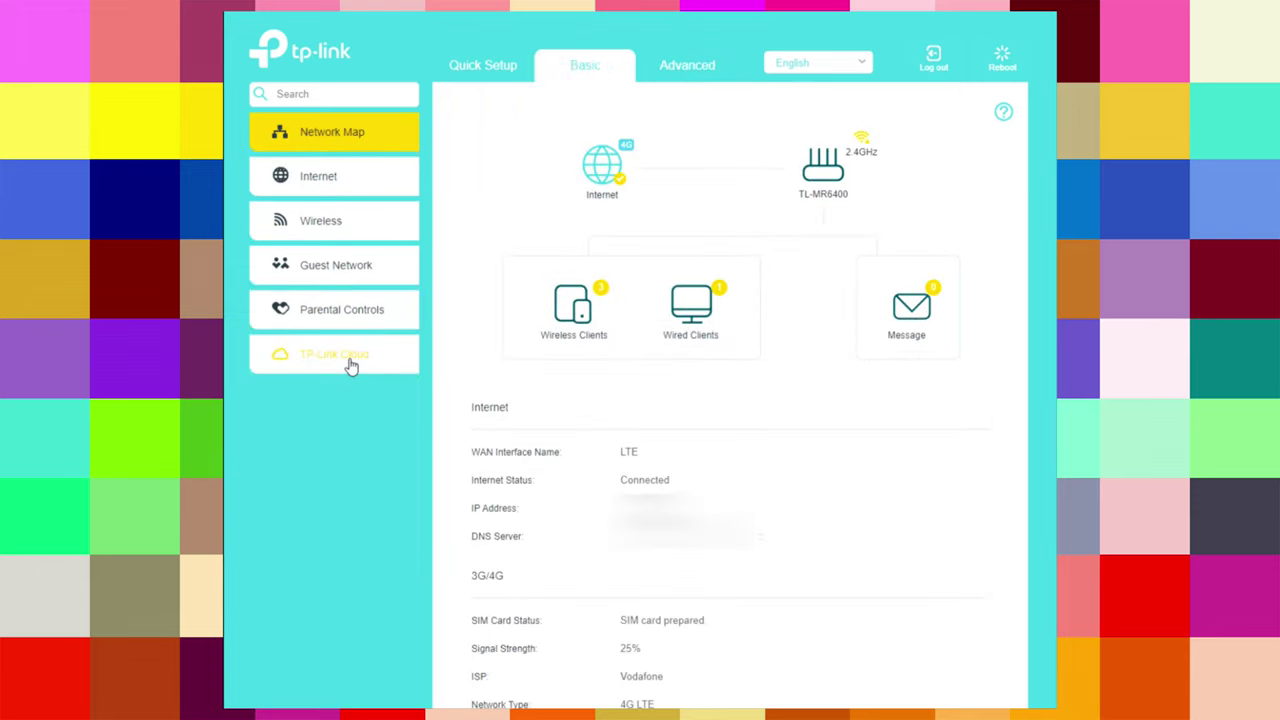
click(351, 365)
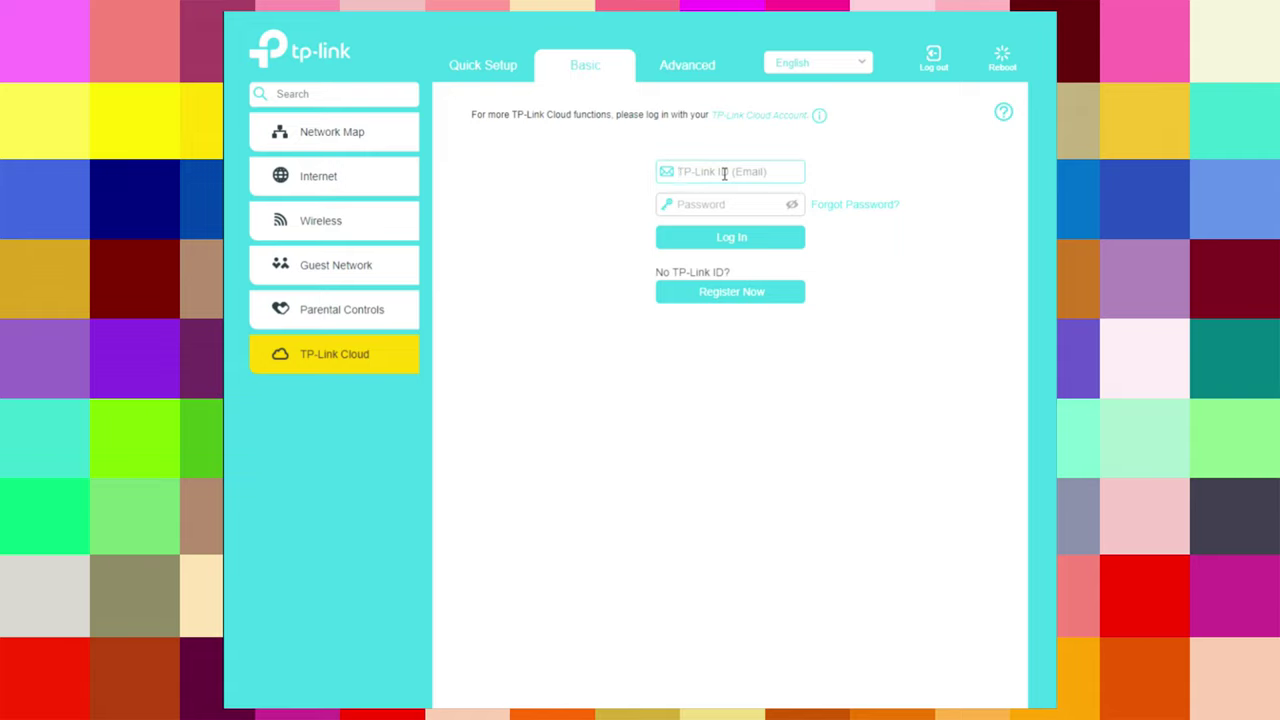
click(724, 173)
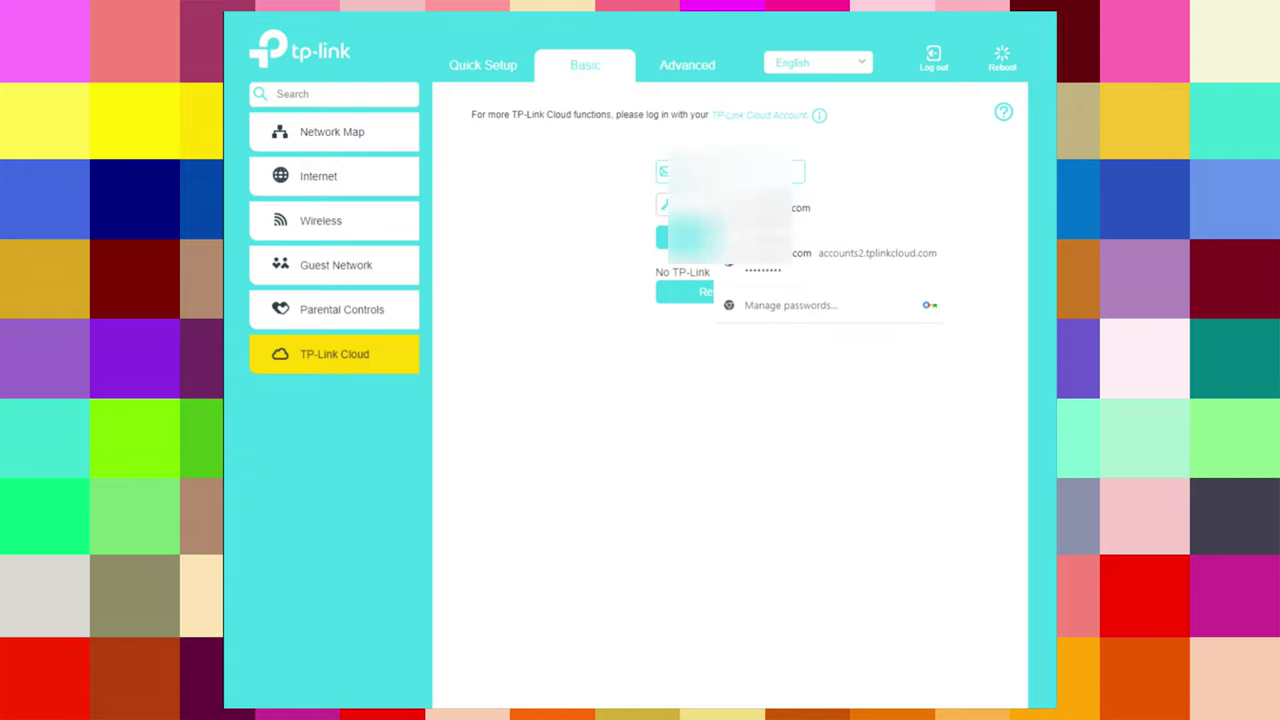
key(Down)
key(Down)
key(Return)
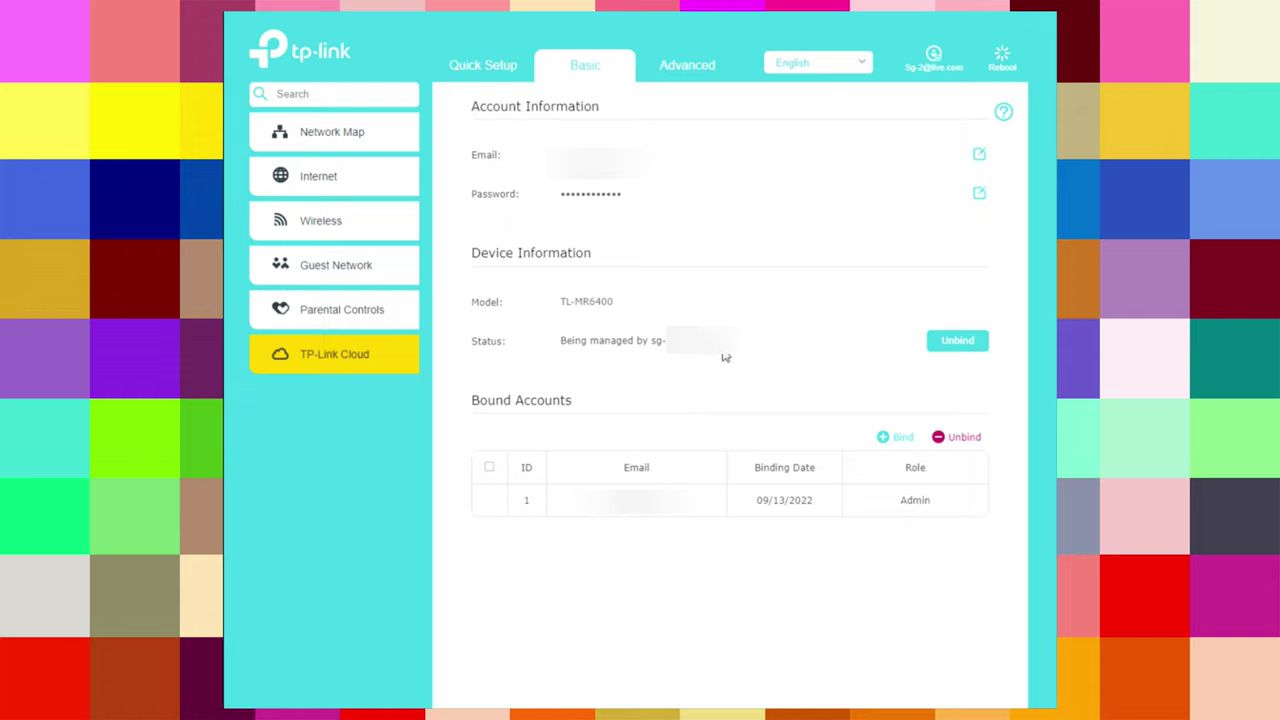
click(689, 68)
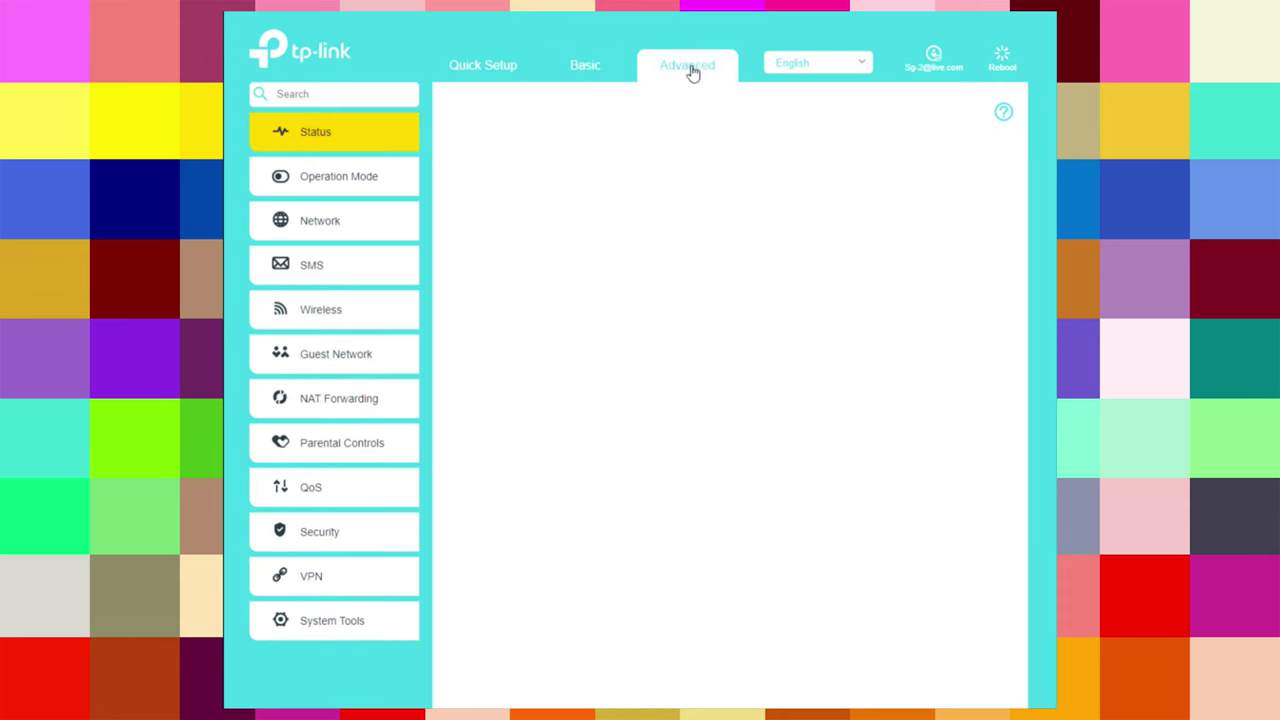
- In Dynamic DNS, try the Dyndns and NO-IP providers, then return to TP-Link
click(329, 232)
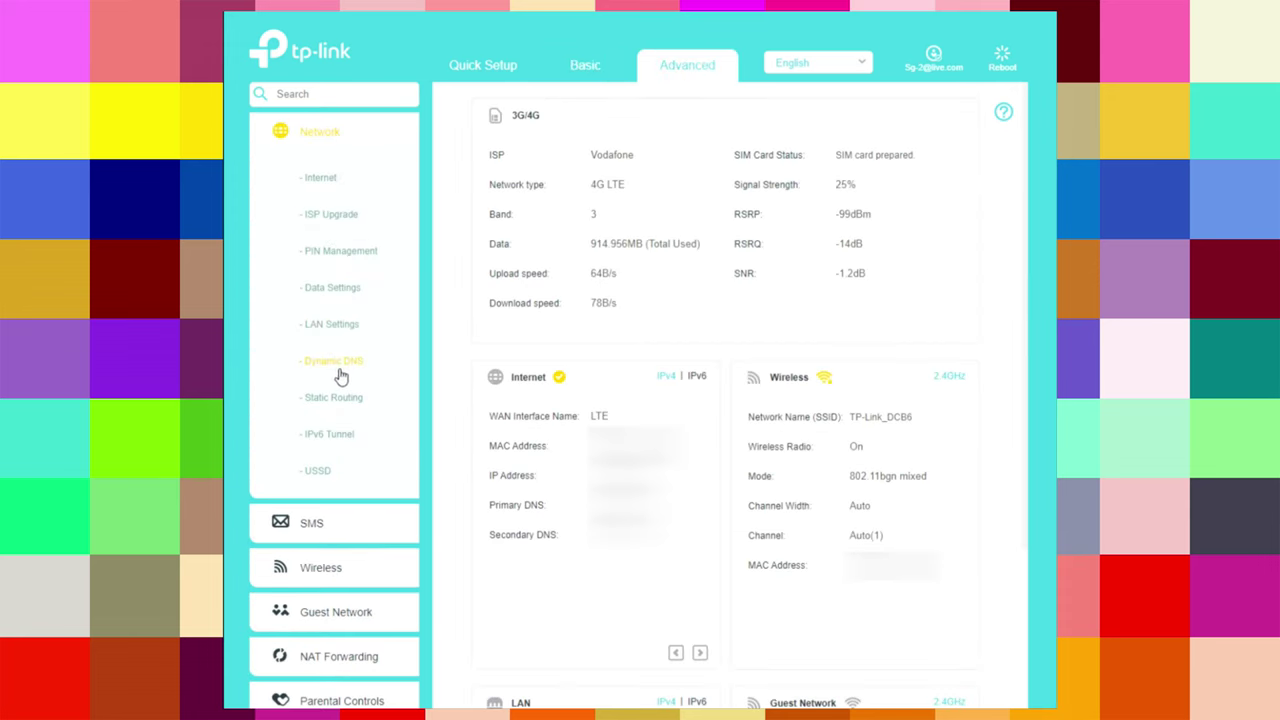
click(343, 366)
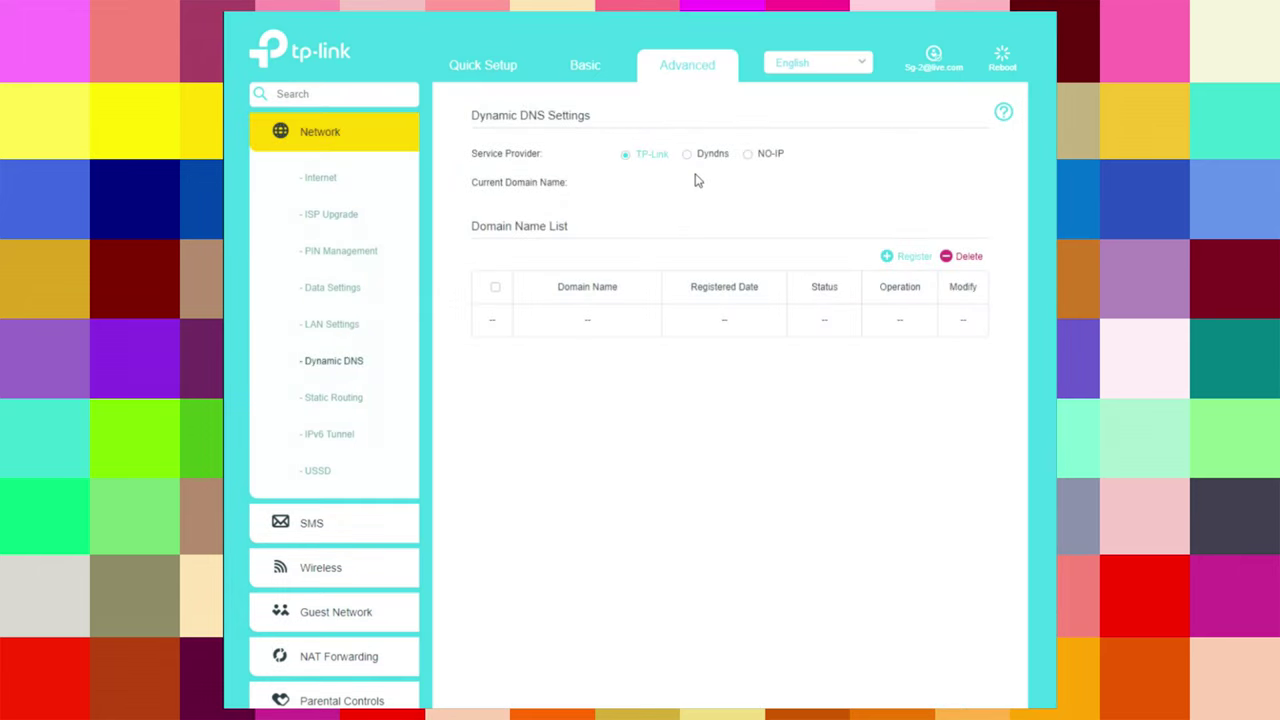
click(687, 154)
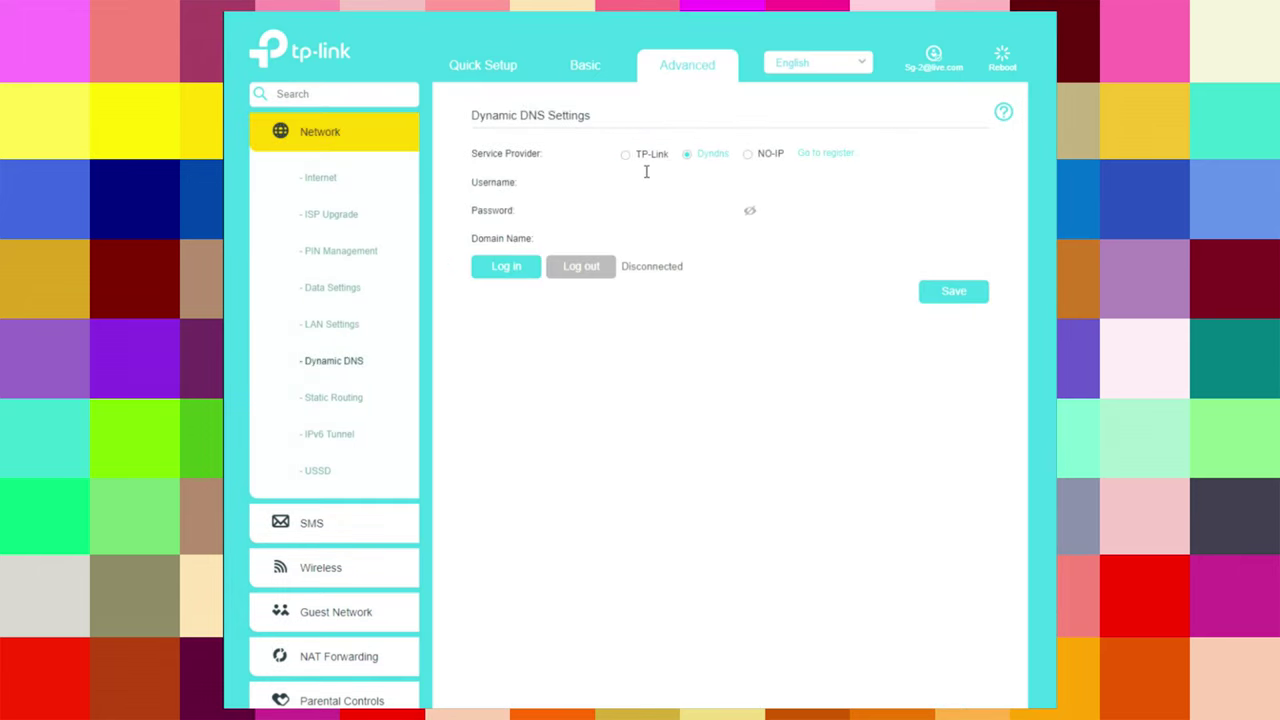
click(748, 155)
click(686, 158)
click(630, 156)
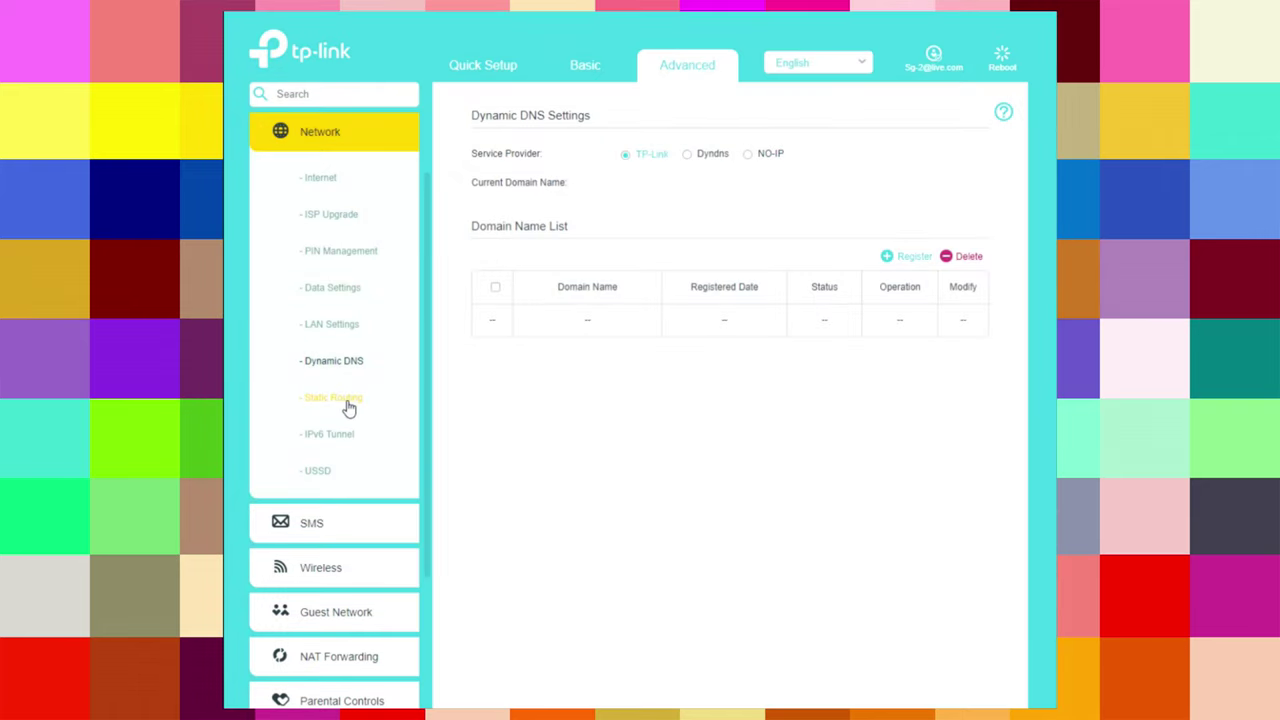
- Enable the IPv6 tunnel to check its 6to4 mechanism and WAN options, disable it, then go to USSD
click(347, 401)
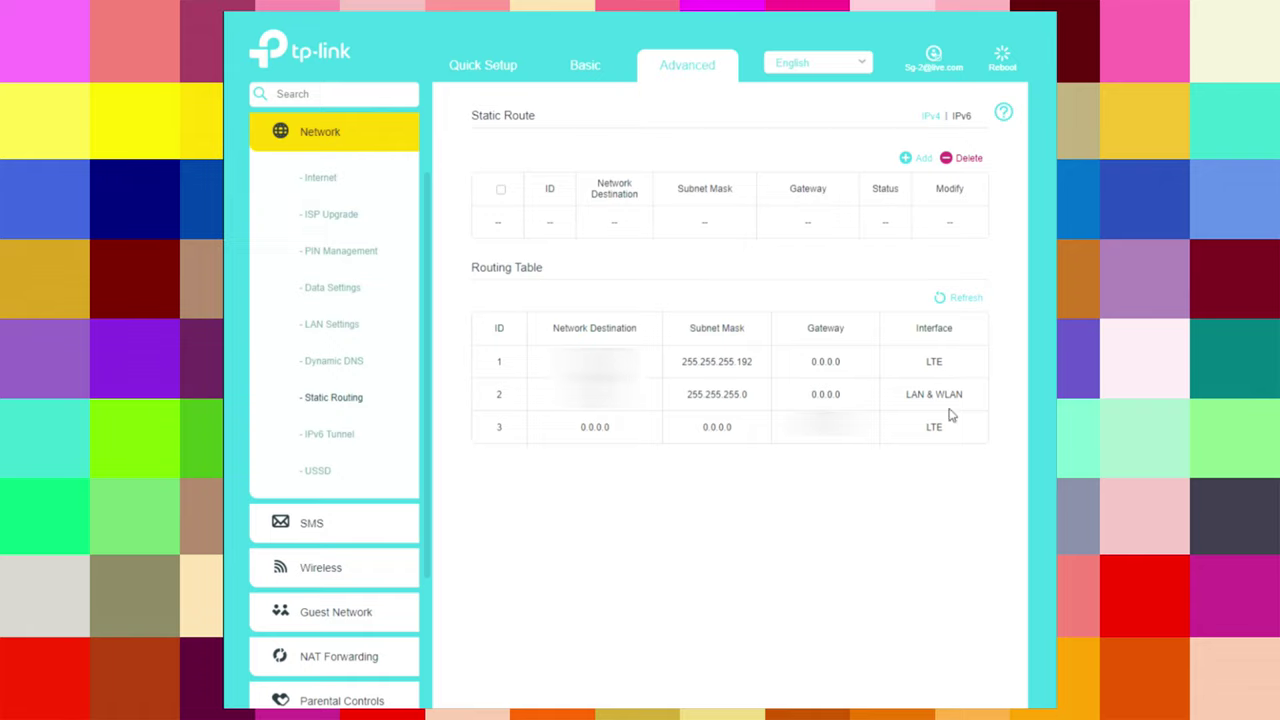
click(338, 440)
click(624, 186)
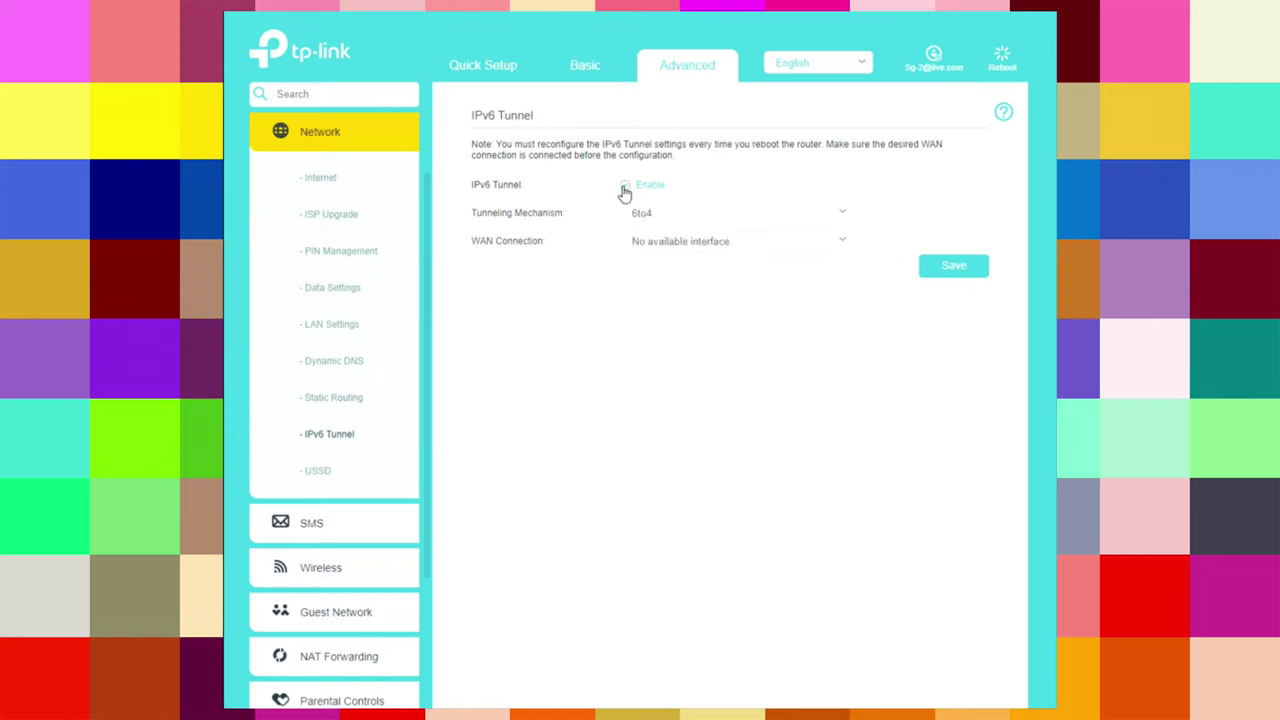
click(645, 216)
click(655, 220)
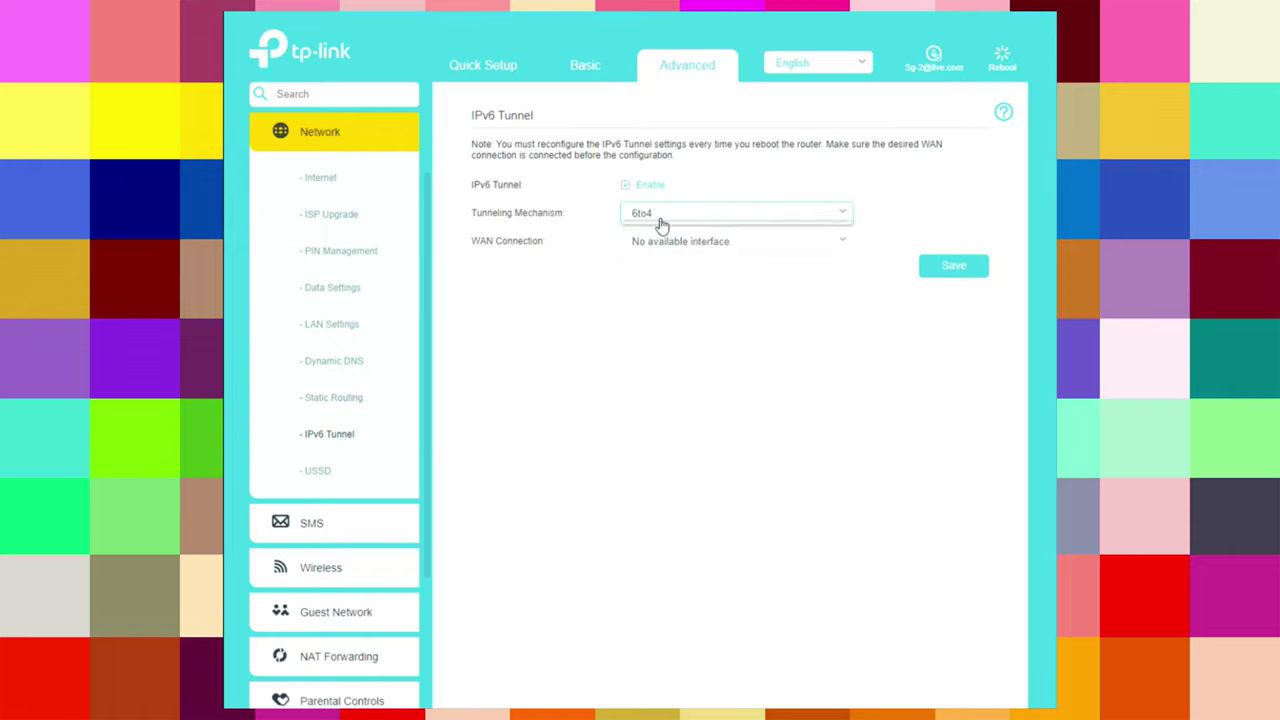
click(700, 251)
click(700, 272)
click(625, 187)
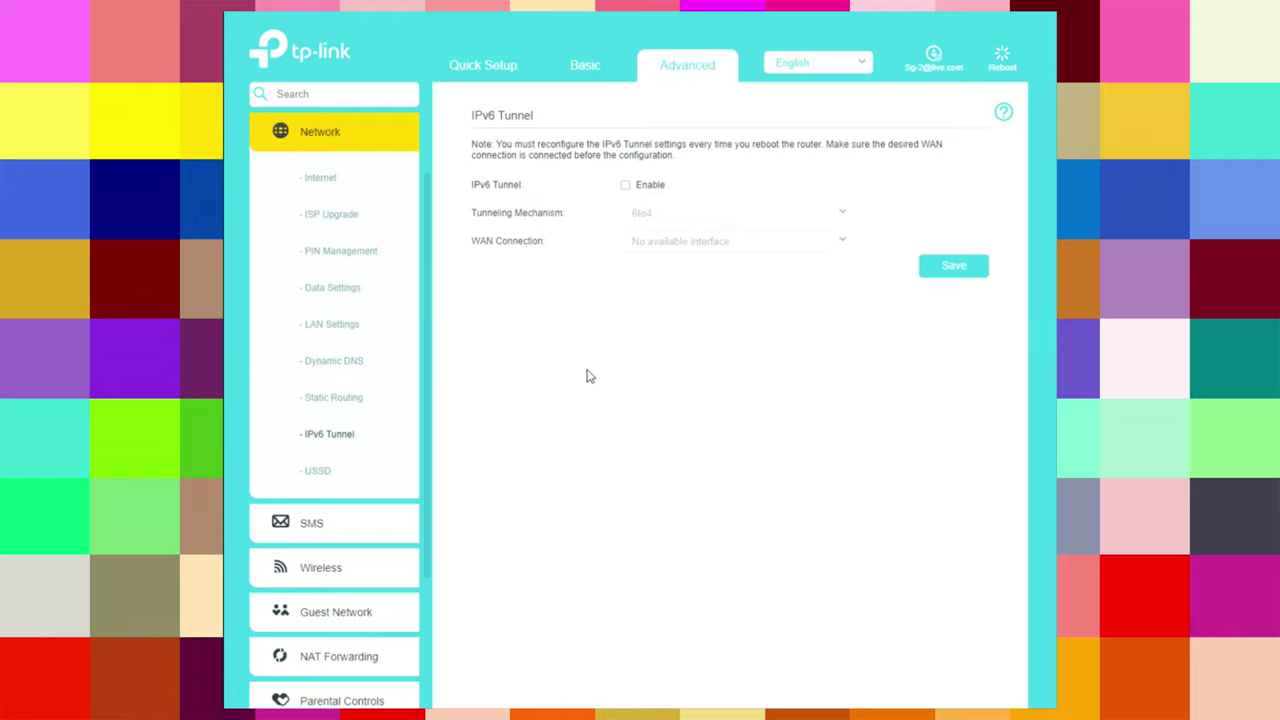
click(322, 478)
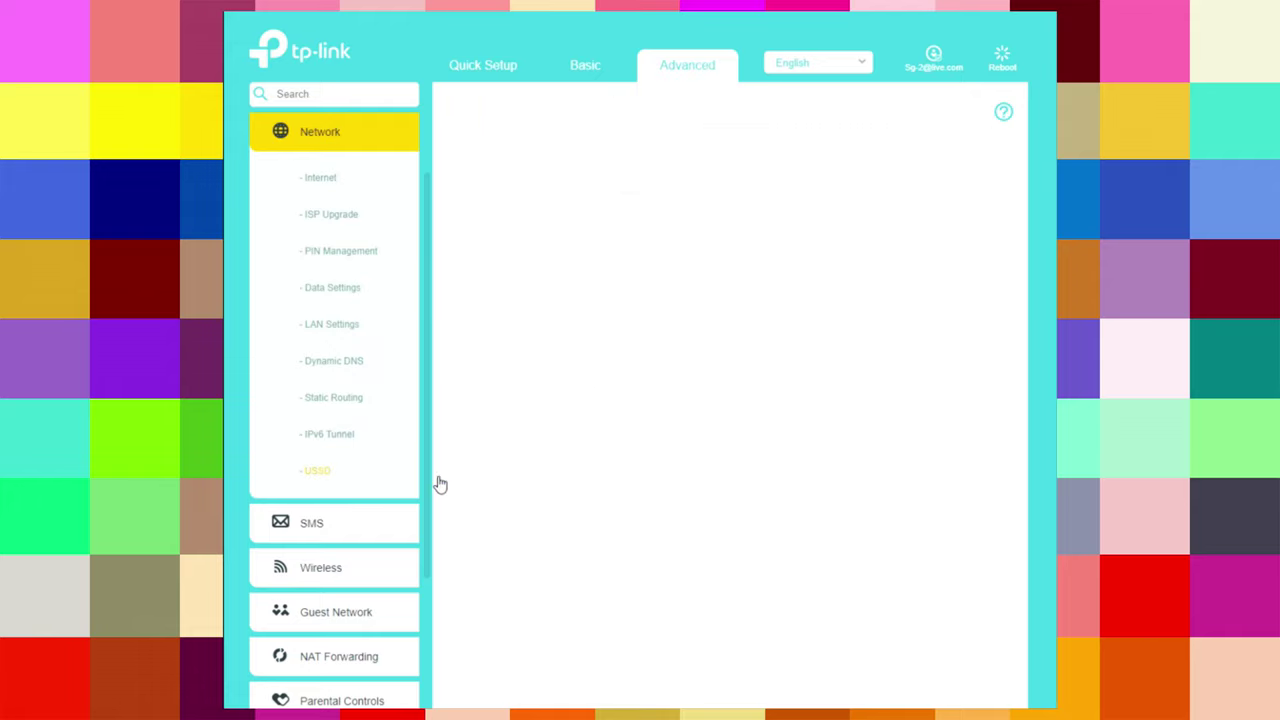
- View the SMS Inbox and the New Message page's Phone Number and Content fields
click(318, 528)
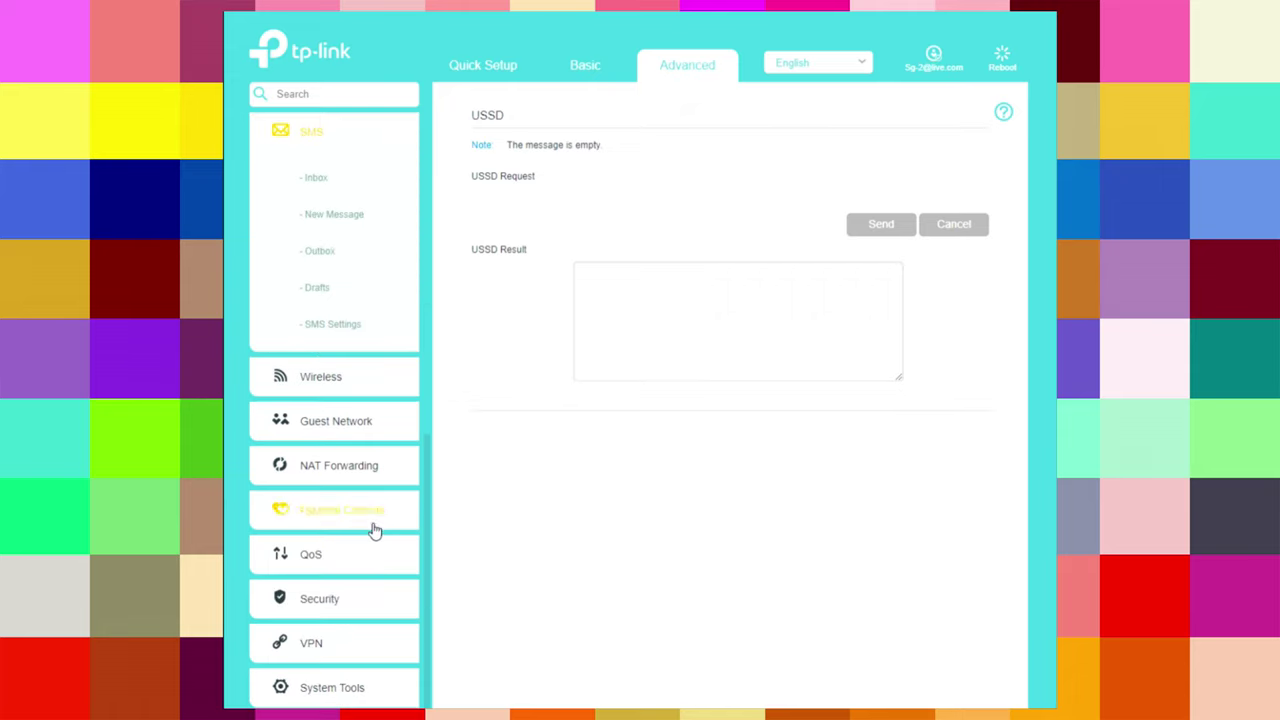
click(322, 180)
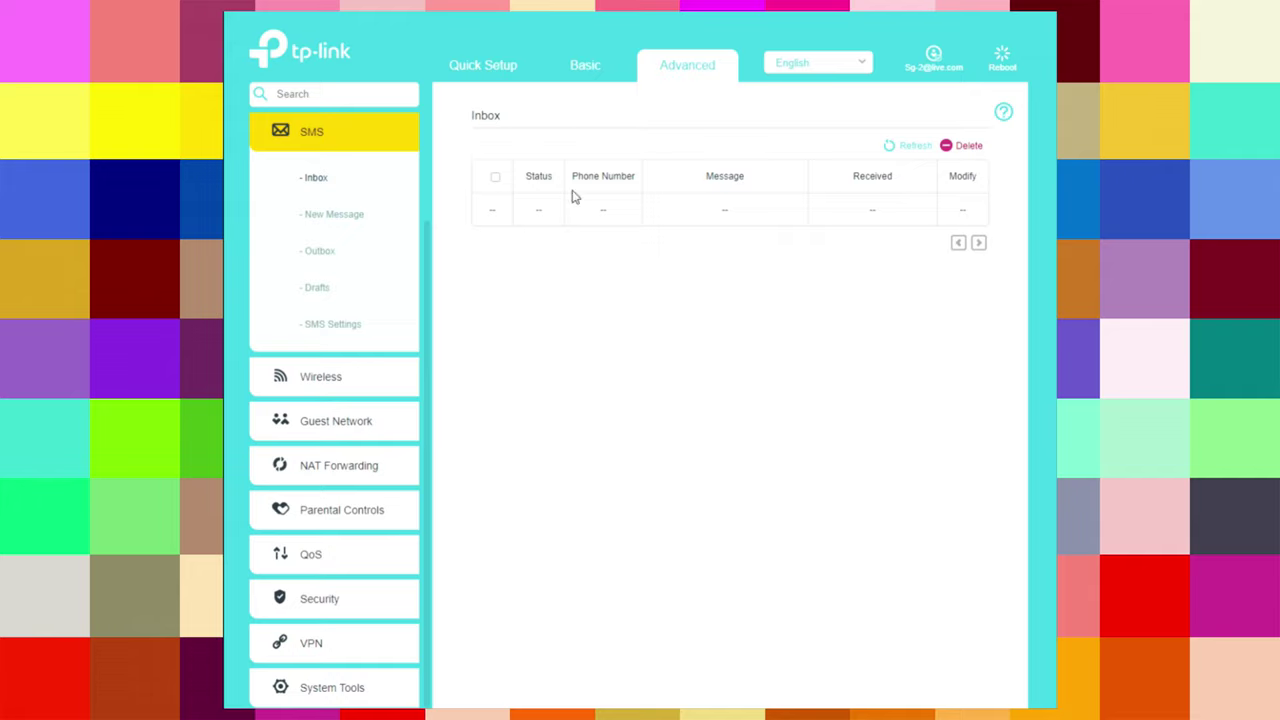
click(336, 217)
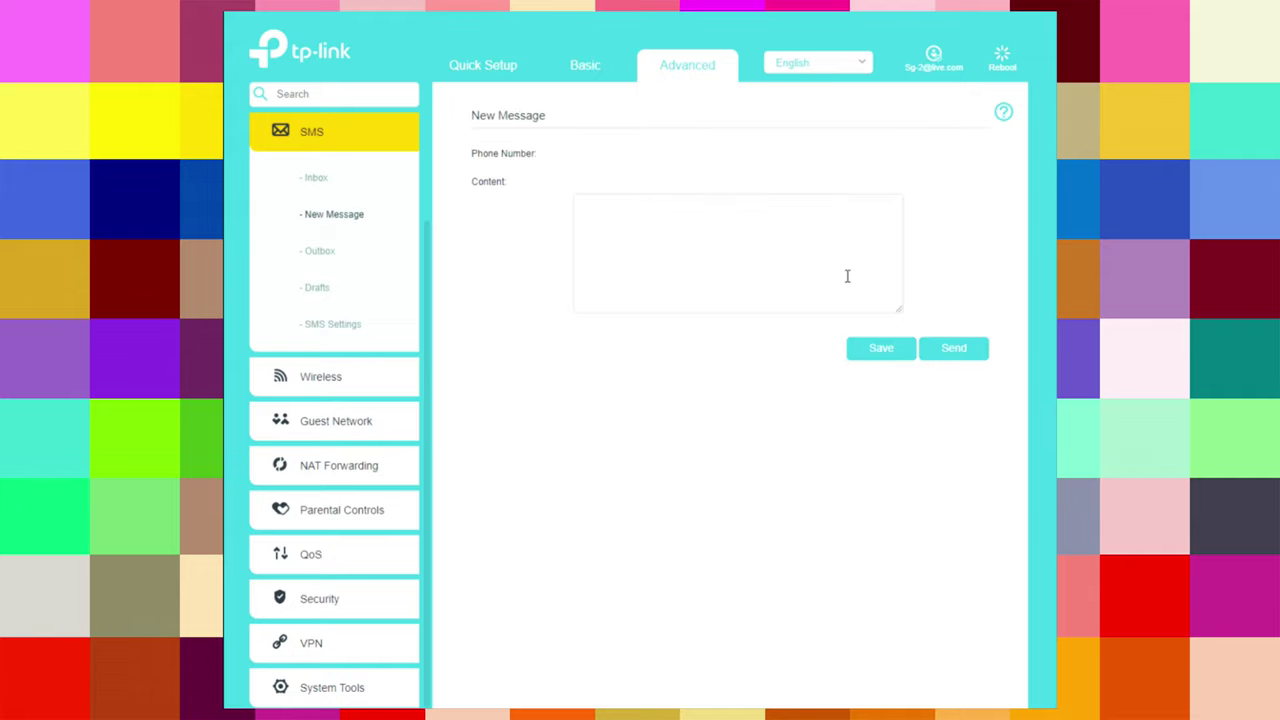
click(618, 152)
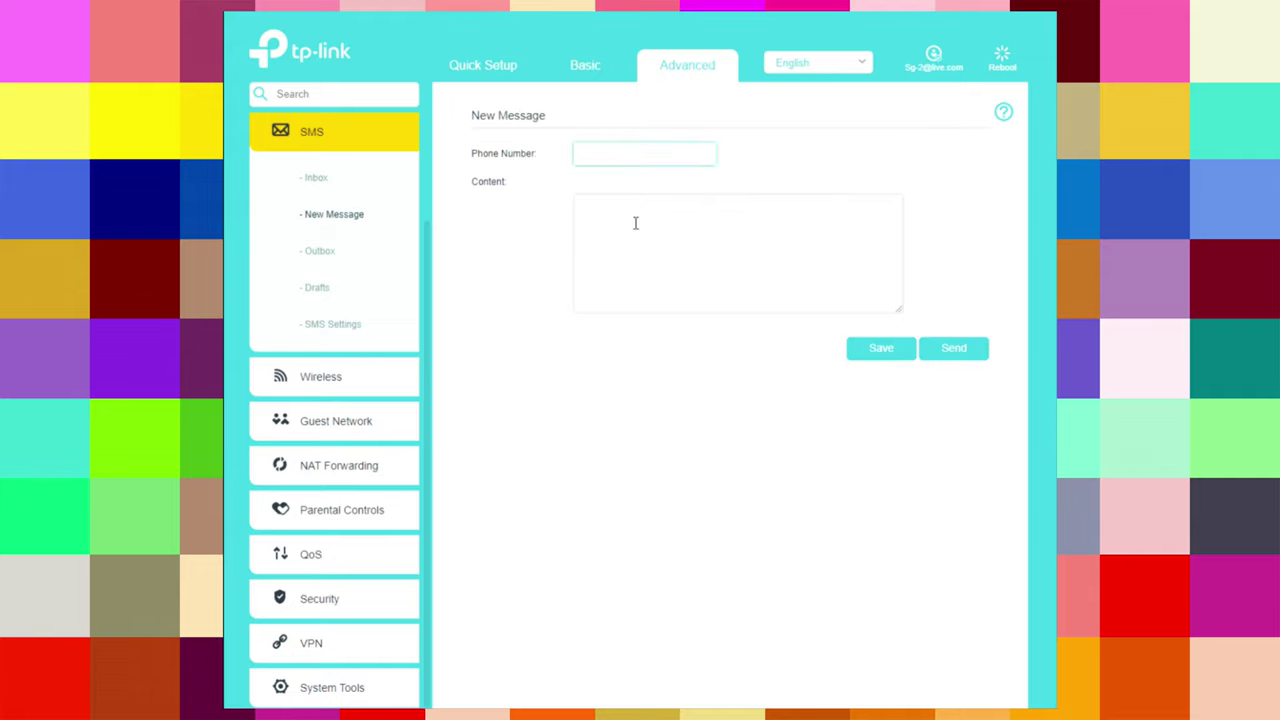
click(667, 220)
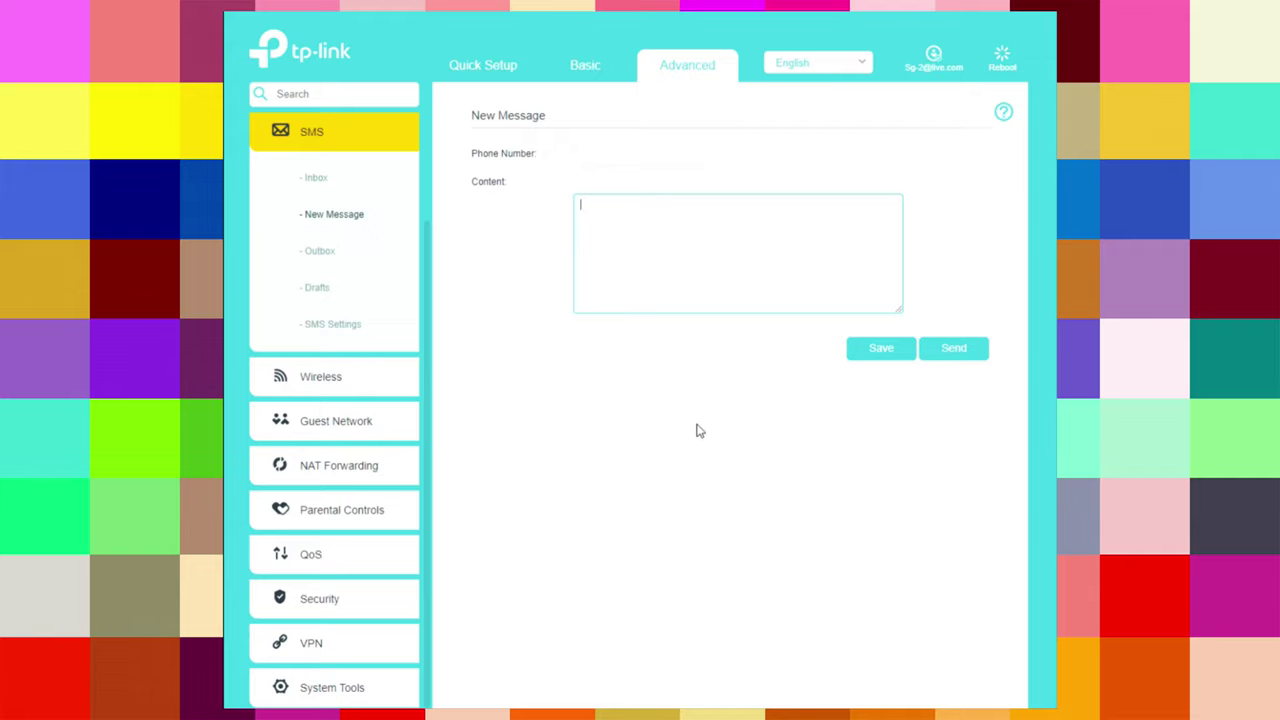
- View the SMS Outbox, Drafts and SMS Settings pages, then expand Wireless
click(340, 252)
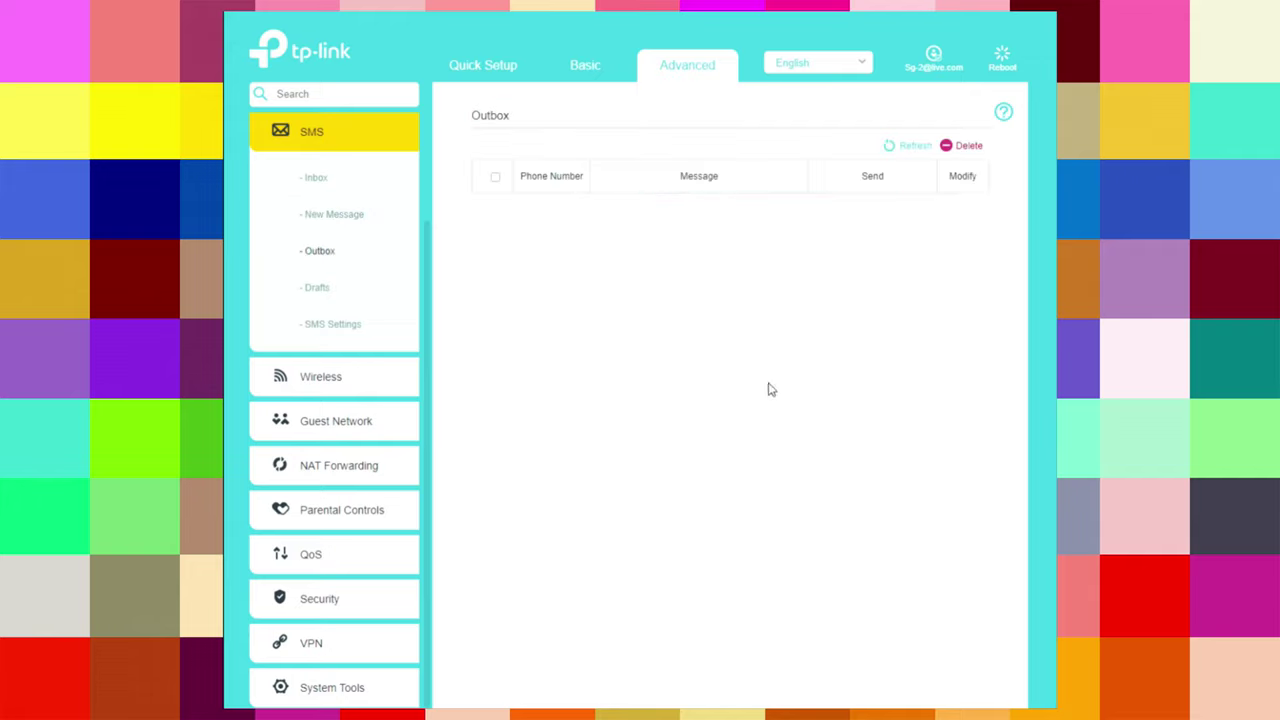
click(325, 290)
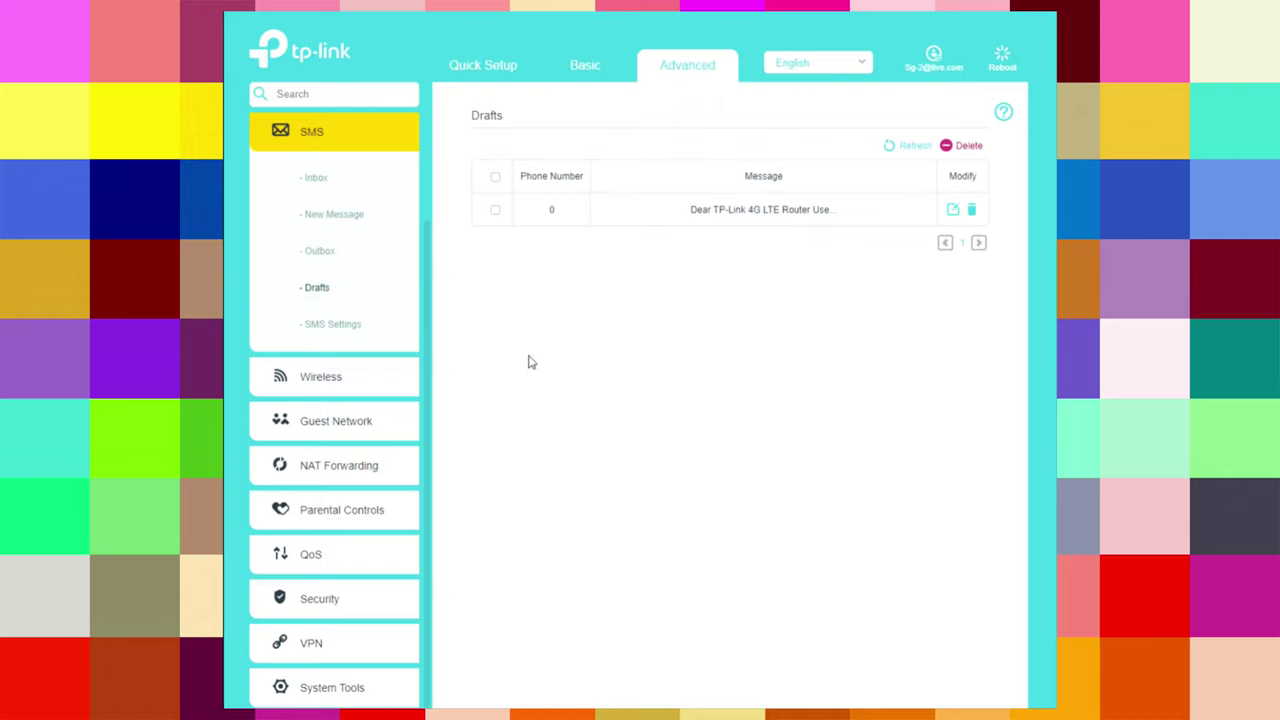
click(349, 334)
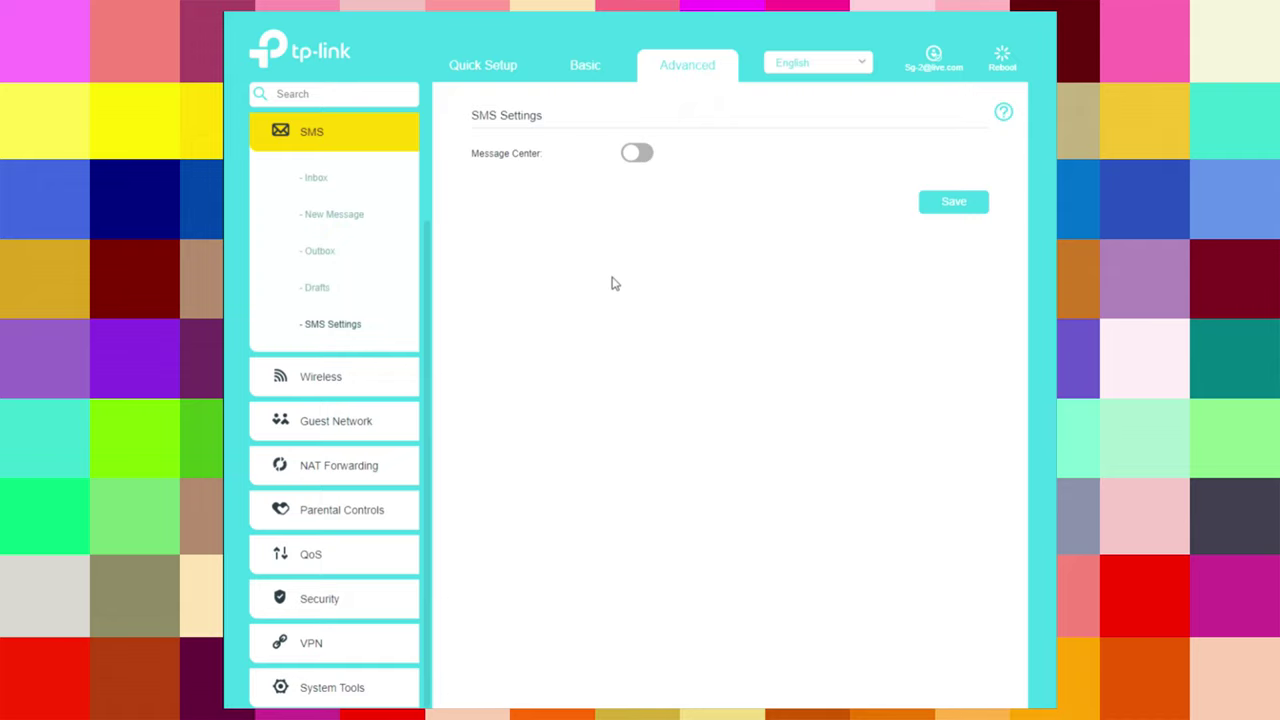
click(343, 379)
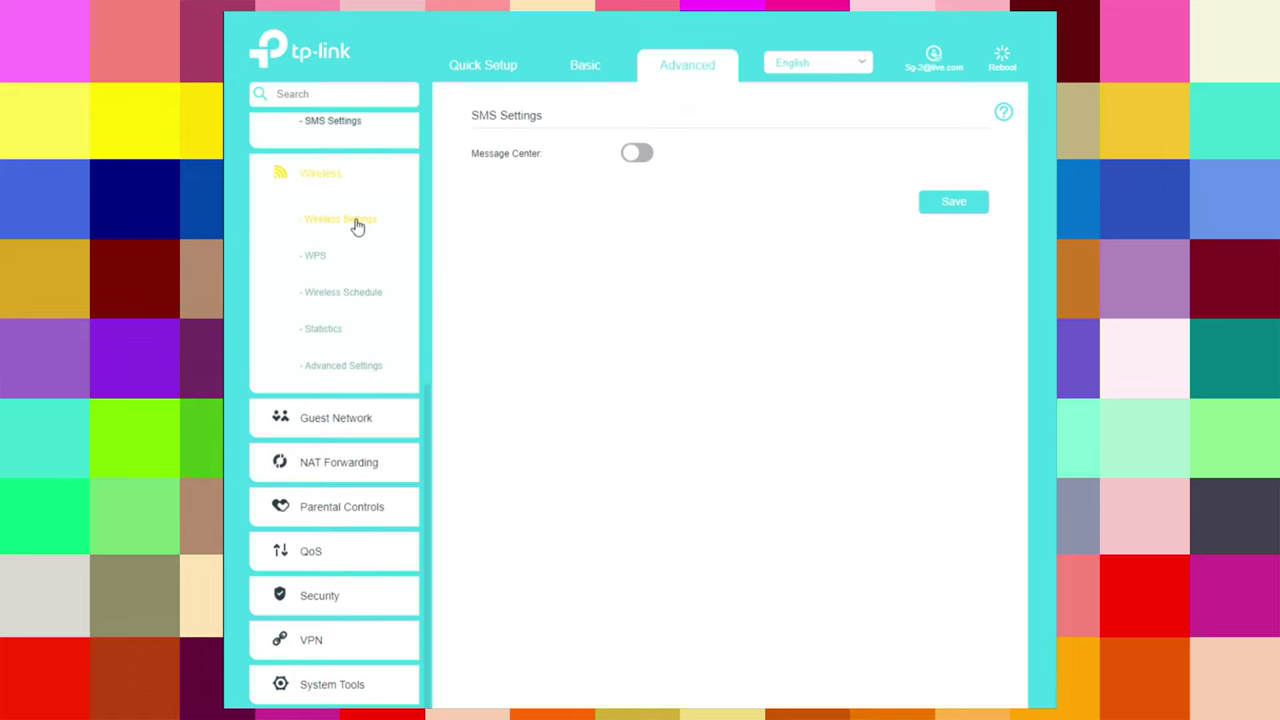
- In Wireless Settings, review security and mode lists, keeping WPA/WPA2 Personal and 802.11b/g/n mixed
click(355, 222)
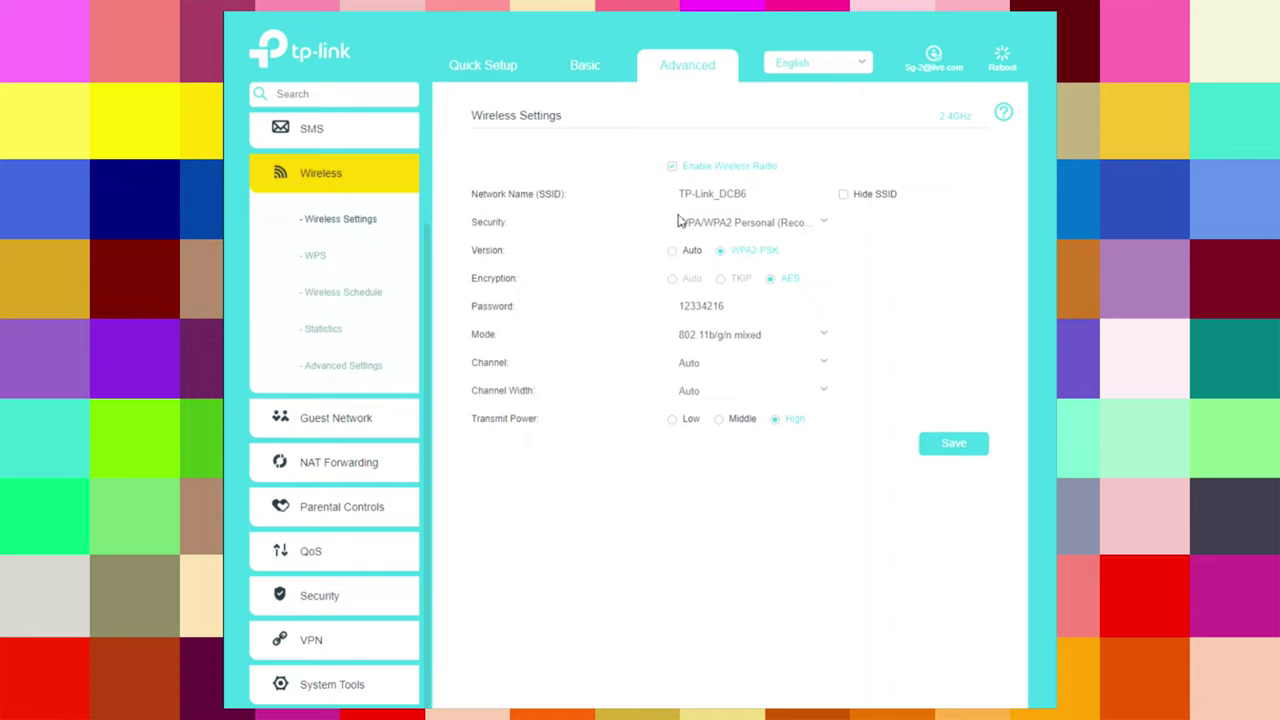
click(810, 226)
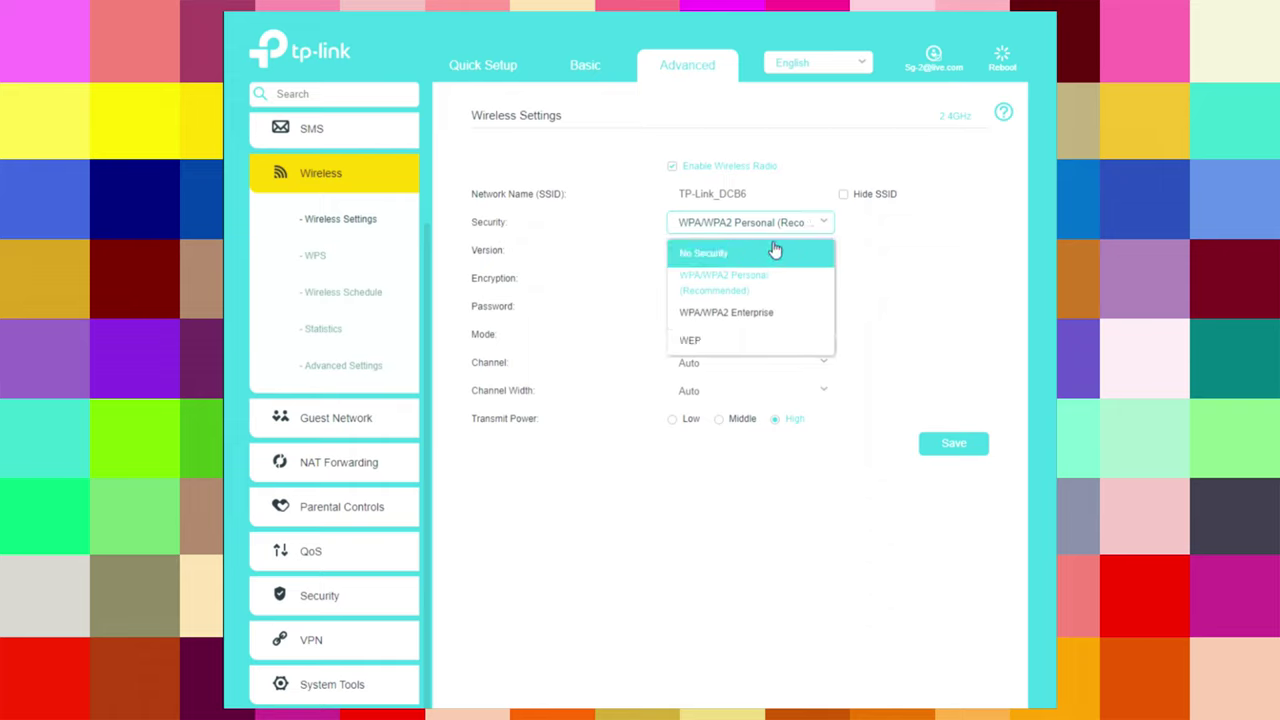
click(935, 303)
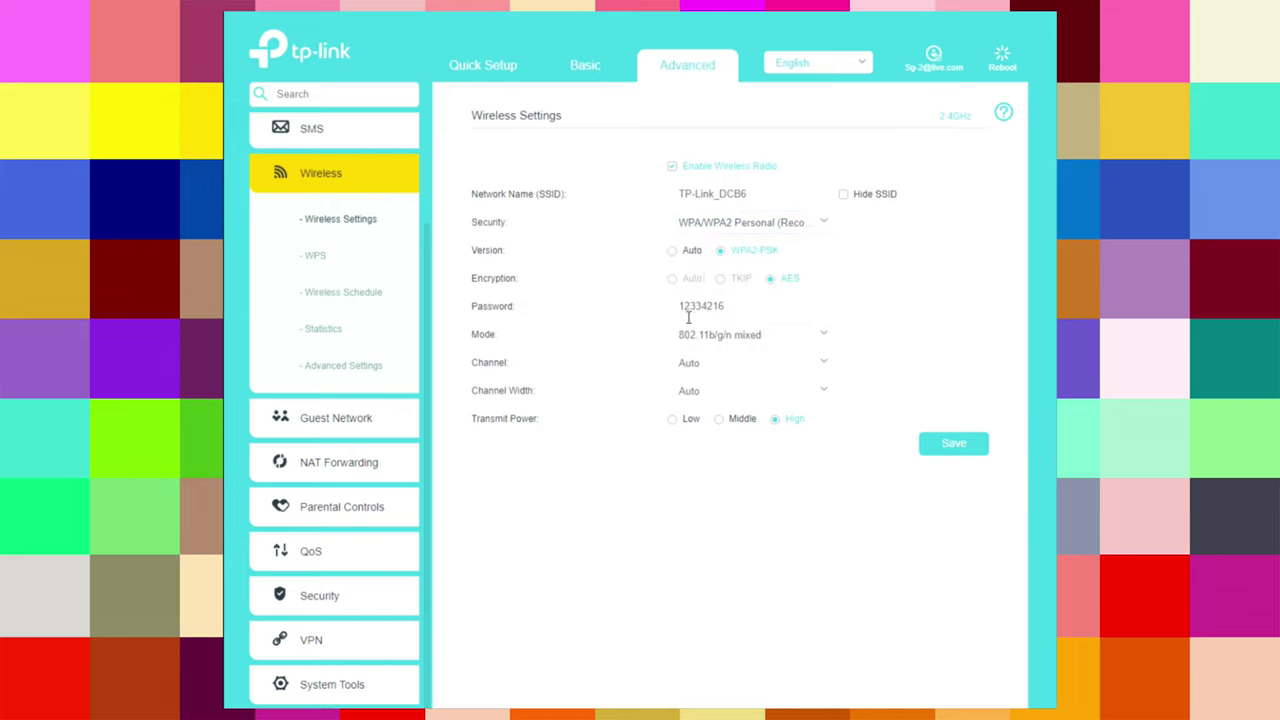
click(755, 340)
click(760, 337)
- Review the channel and channel width lists, keeping both on Auto, then open WPS
click(783, 368)
scroll(766, 445, down, 3)
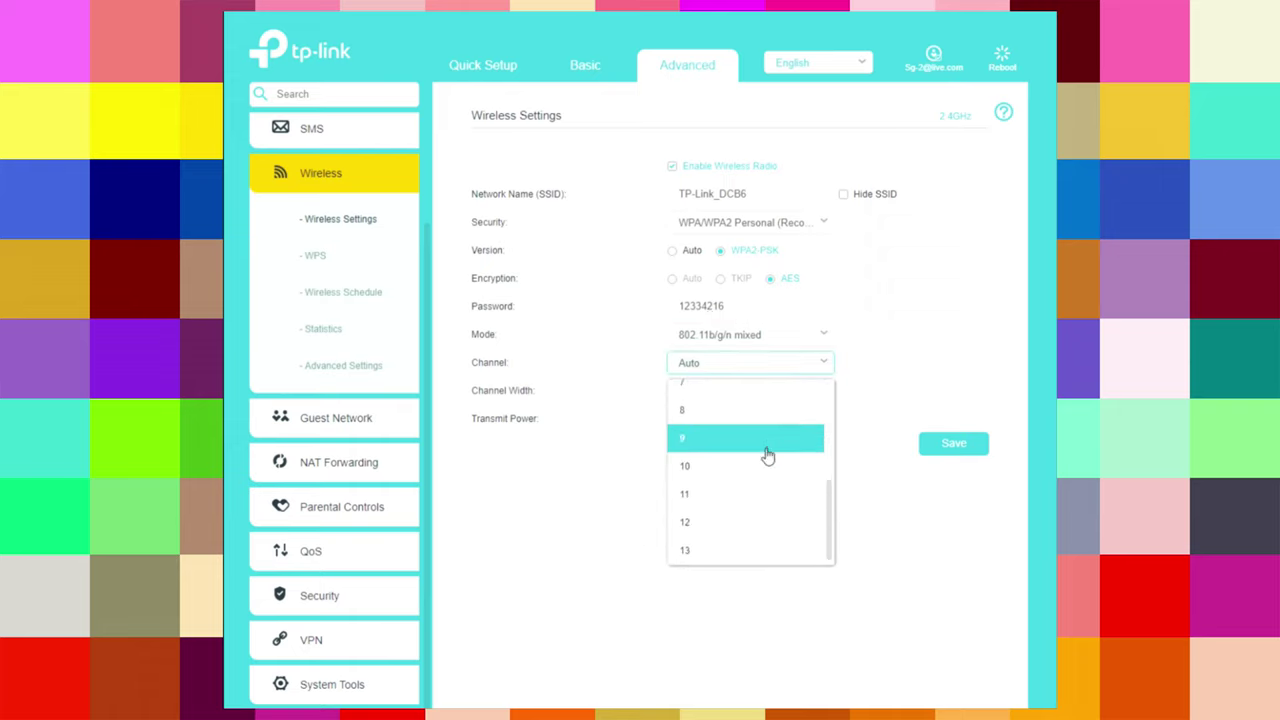
scroll(760, 446, up, 3)
click(739, 404)
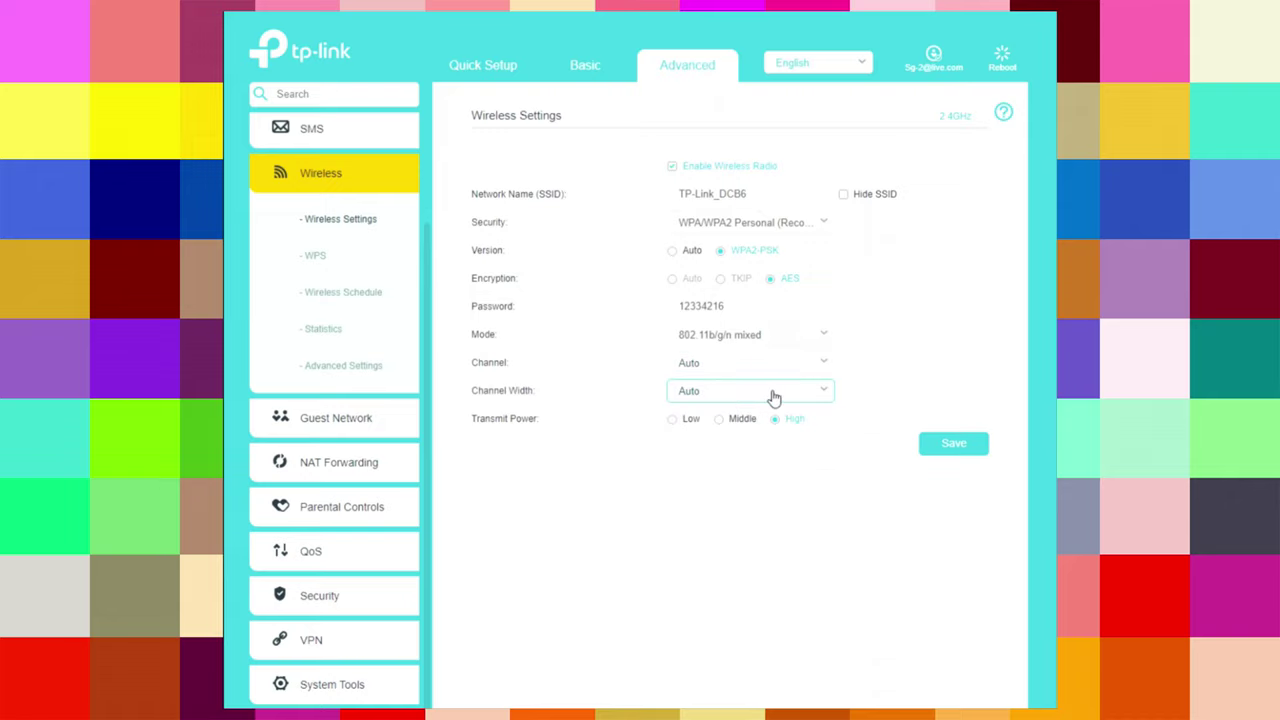
click(773, 397)
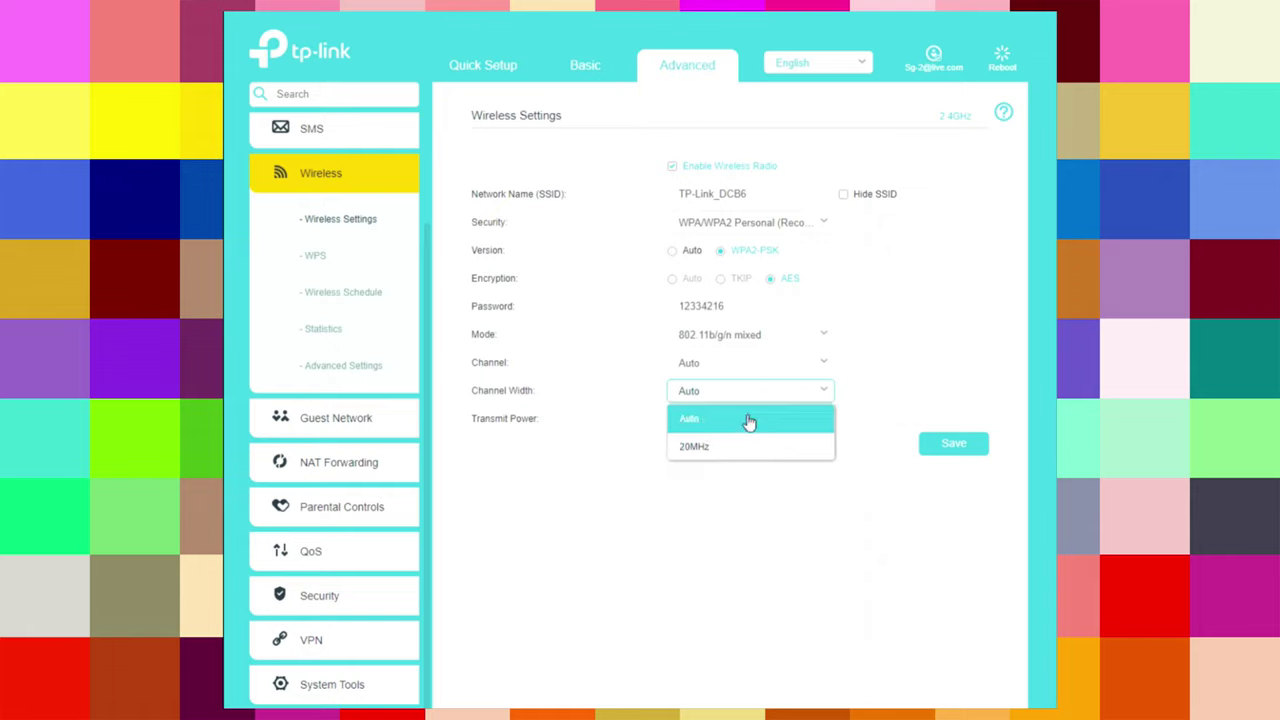
click(746, 421)
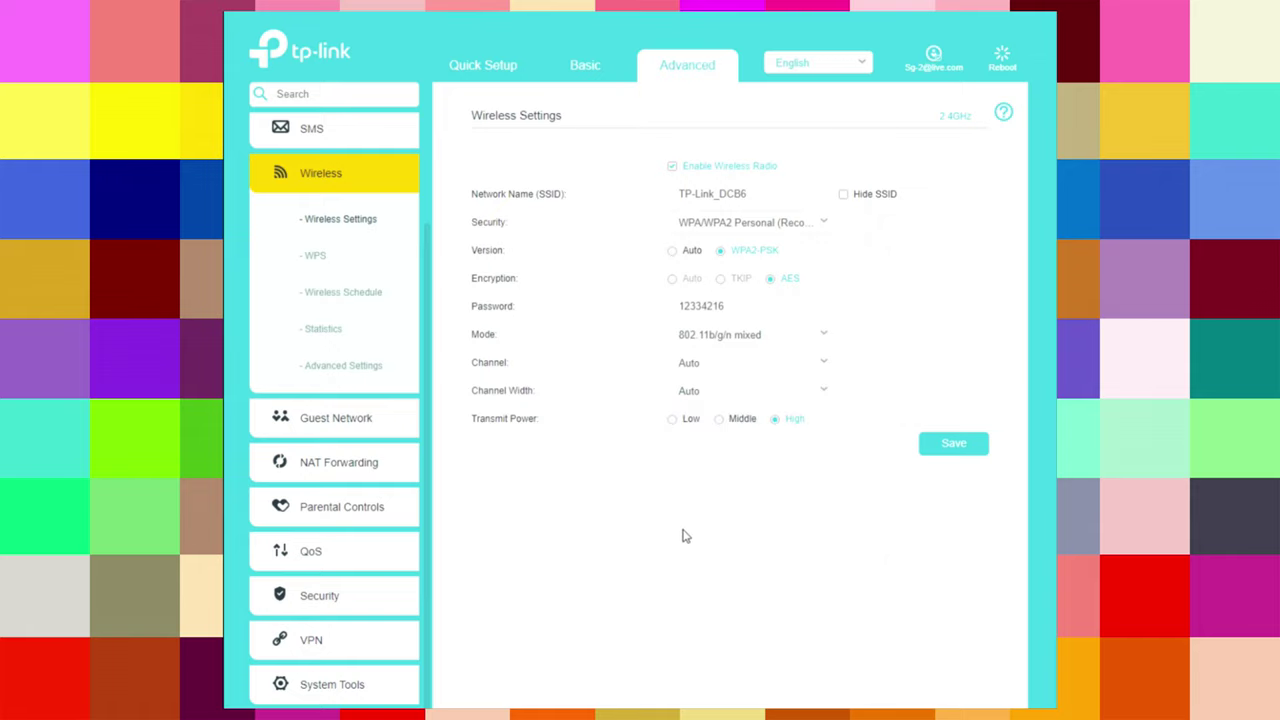
click(320, 262)
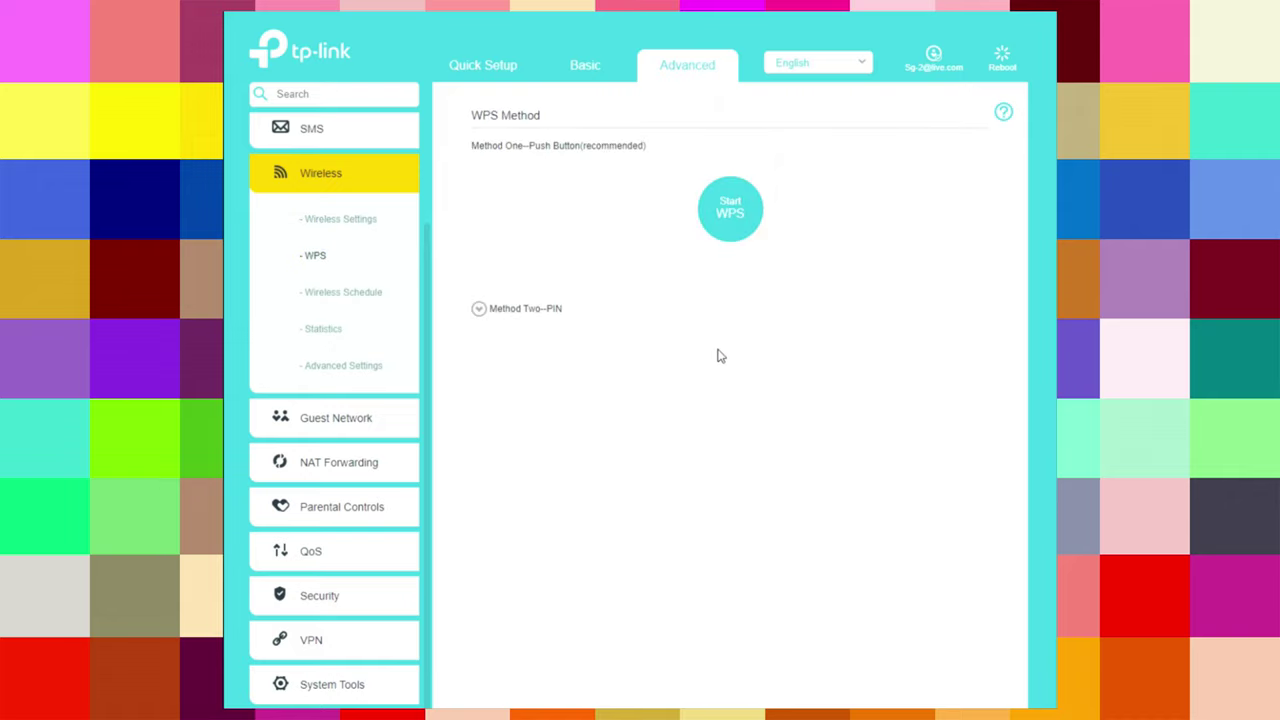
- Enable the wireless schedule and draft an off-time entry, checking From/To times and Selected Days
click(350, 295)
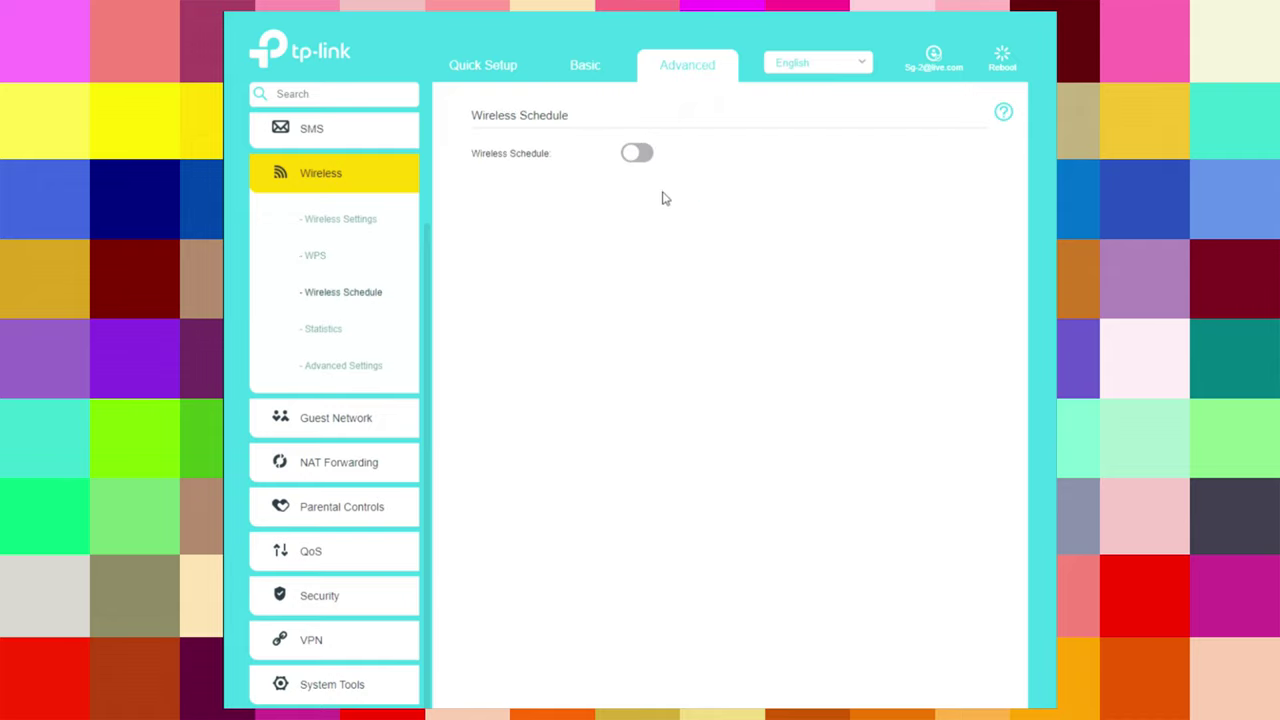
click(640, 153)
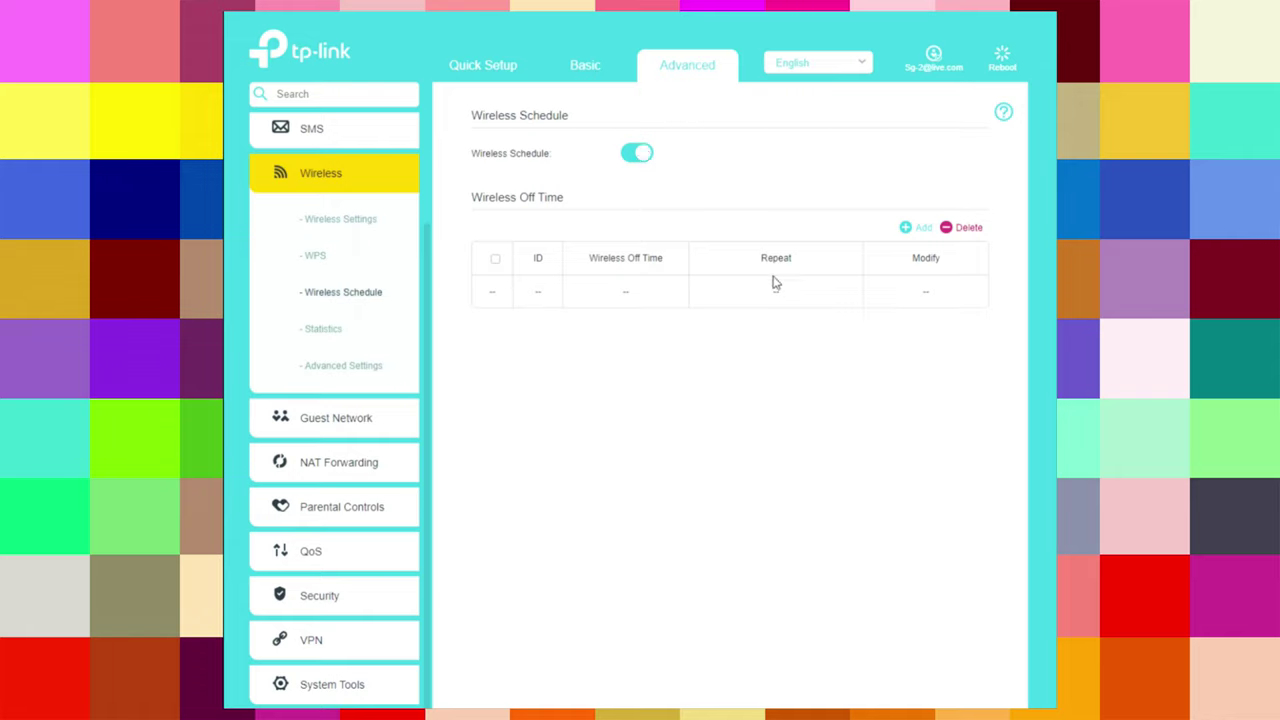
click(907, 228)
click(691, 329)
click(691, 329)
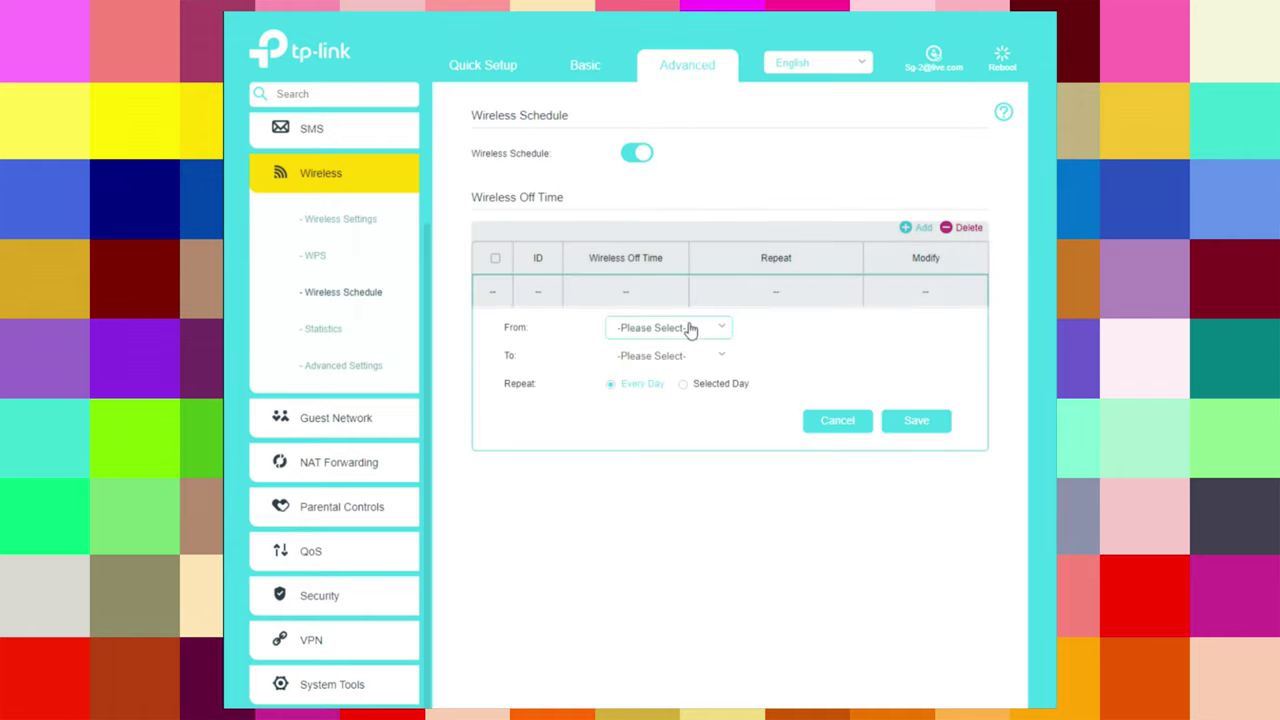
click(689, 360)
click(689, 362)
click(684, 388)
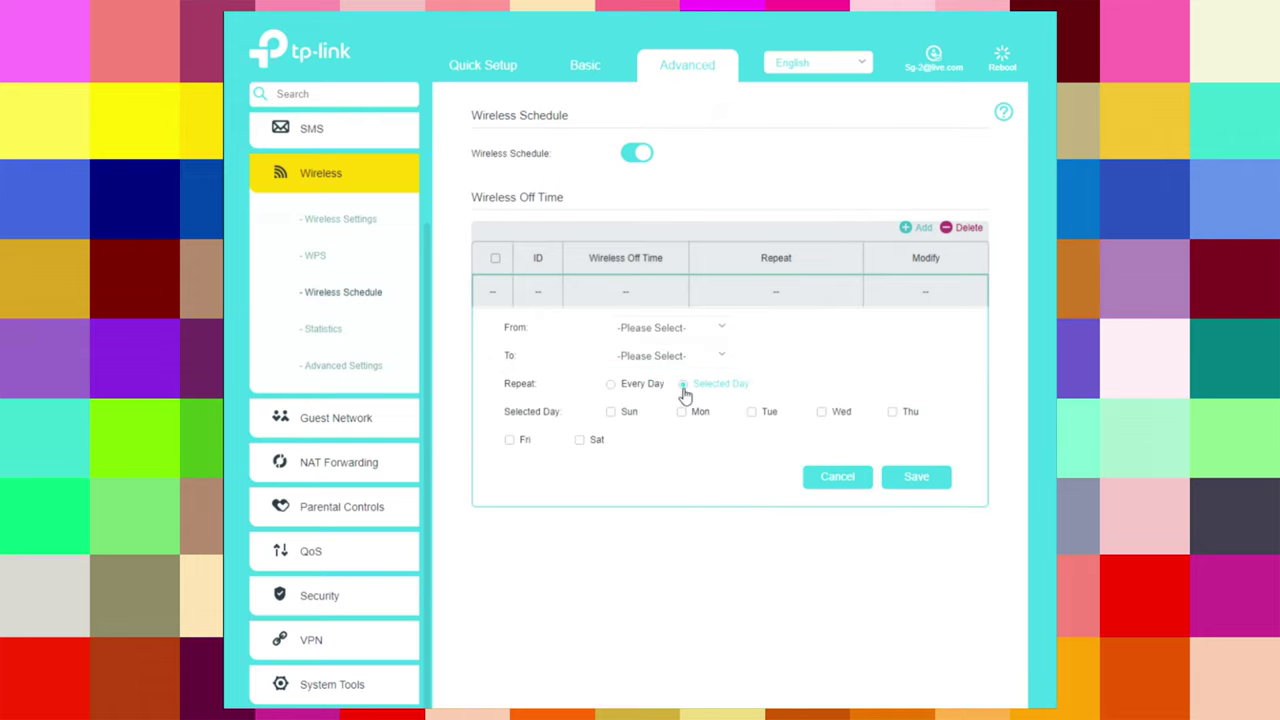
- Discard the off-time entry, switch the wireless schedule back off, and view wireless Statistics
click(841, 479)
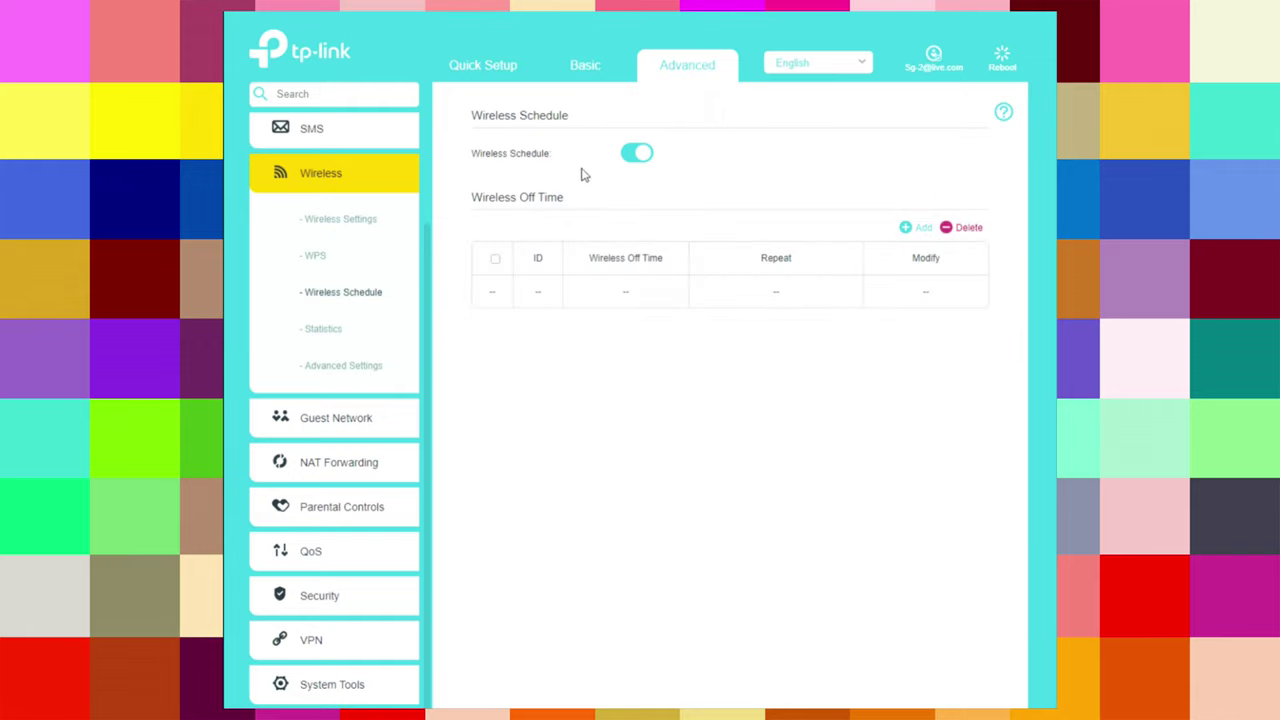
click(641, 155)
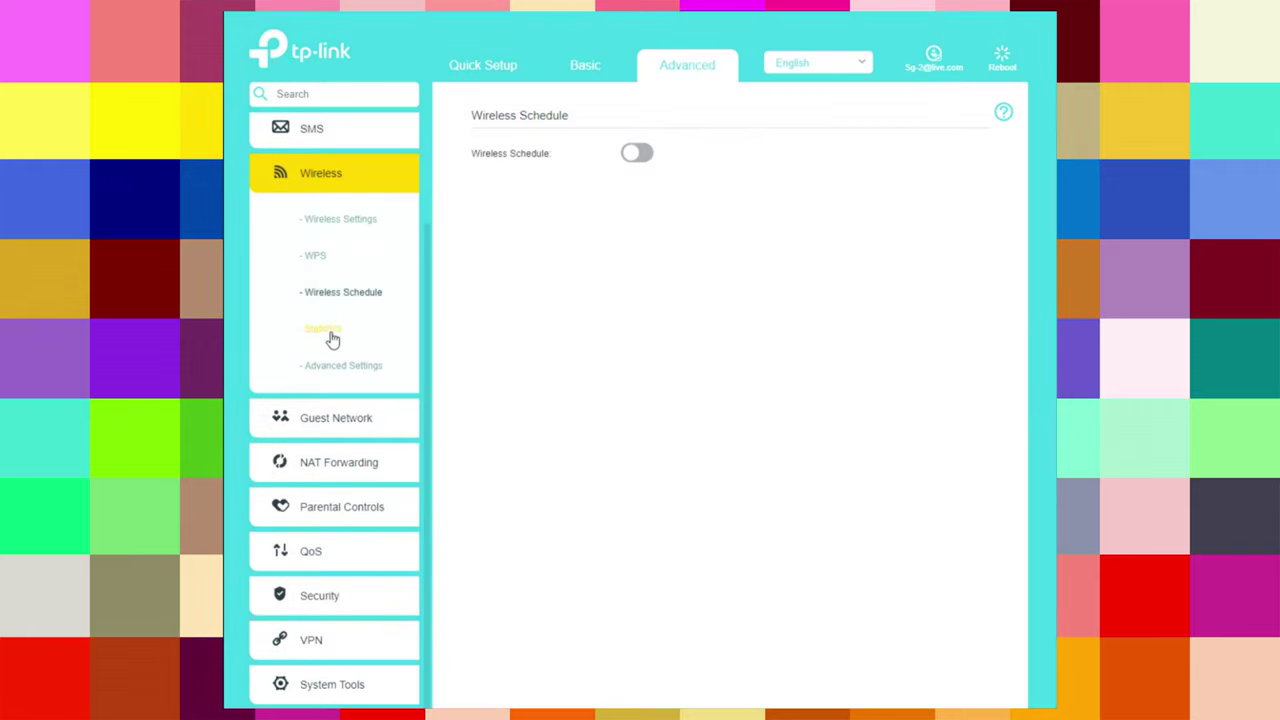
click(332, 340)
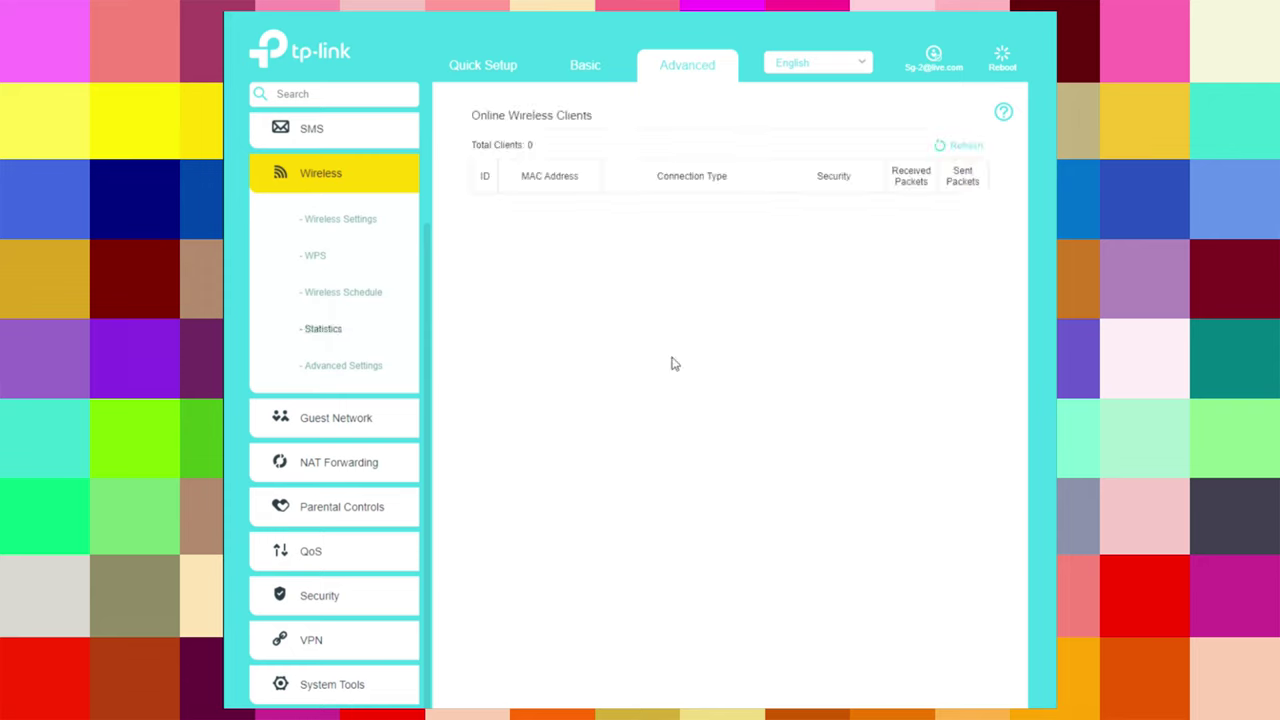
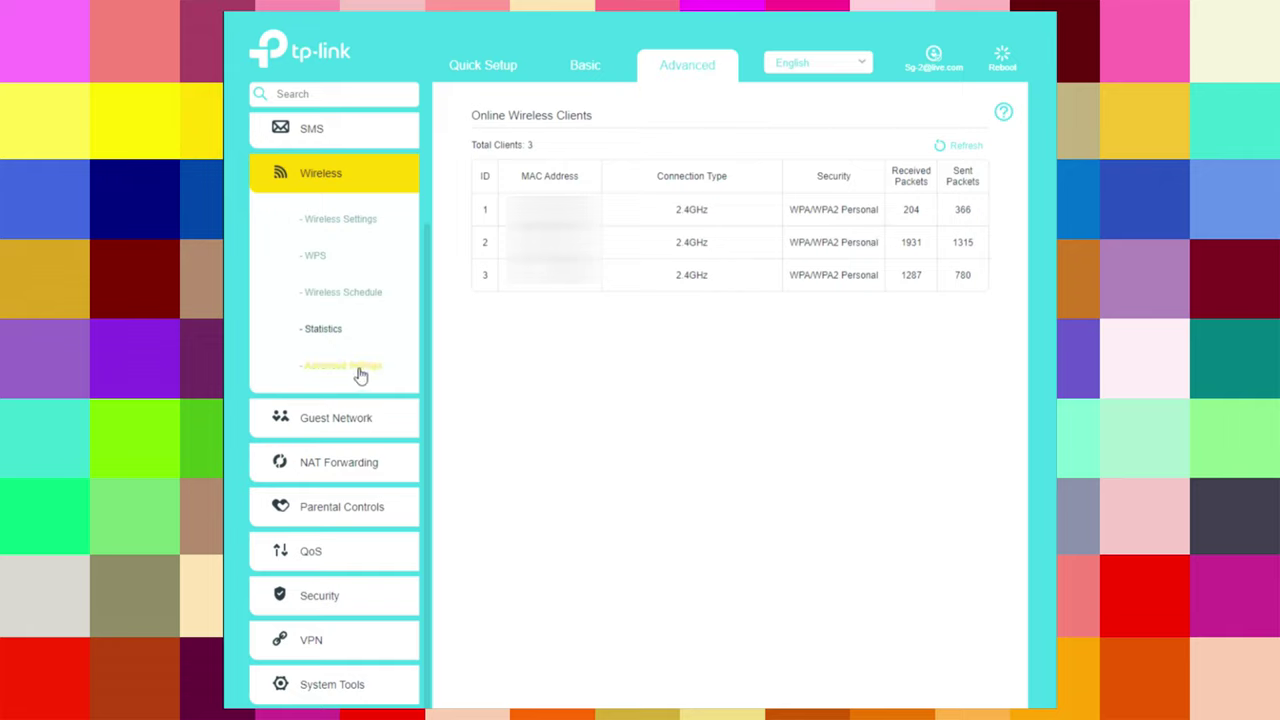
- Enable AP Isolation under Wireless Advanced Settings and go to the Guest Network settings
click(358, 368)
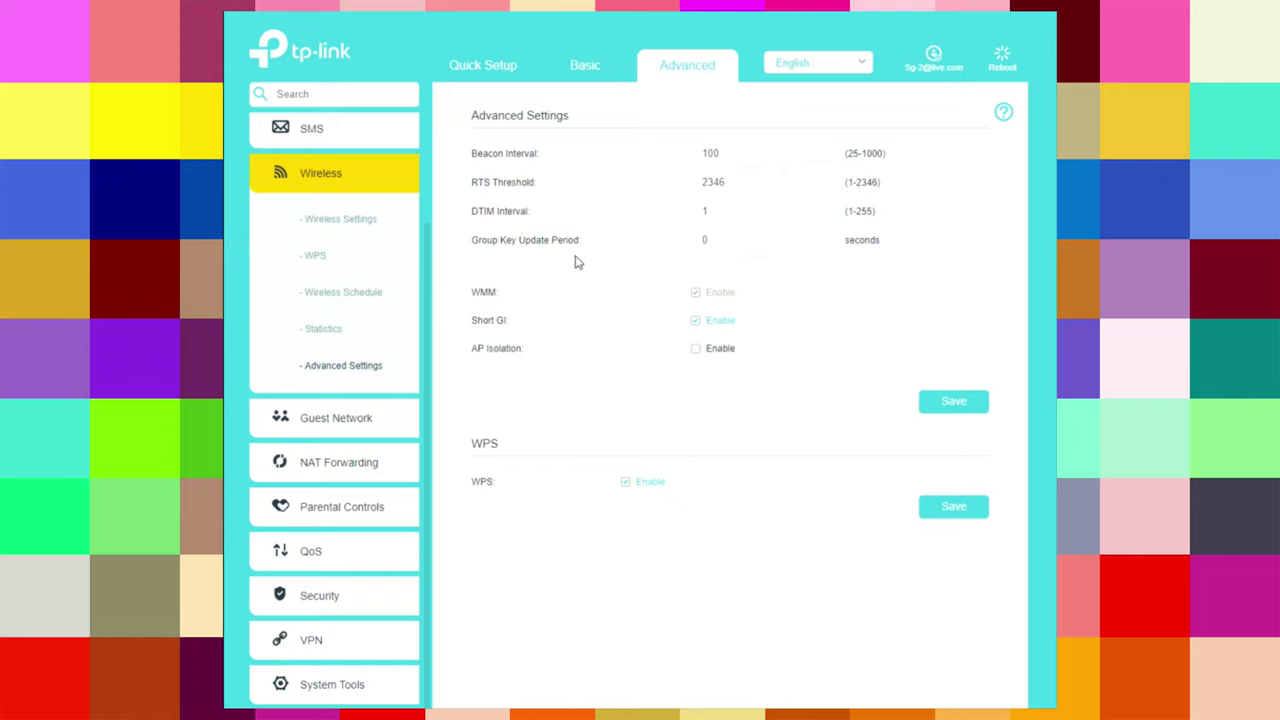
click(697, 349)
click(399, 421)
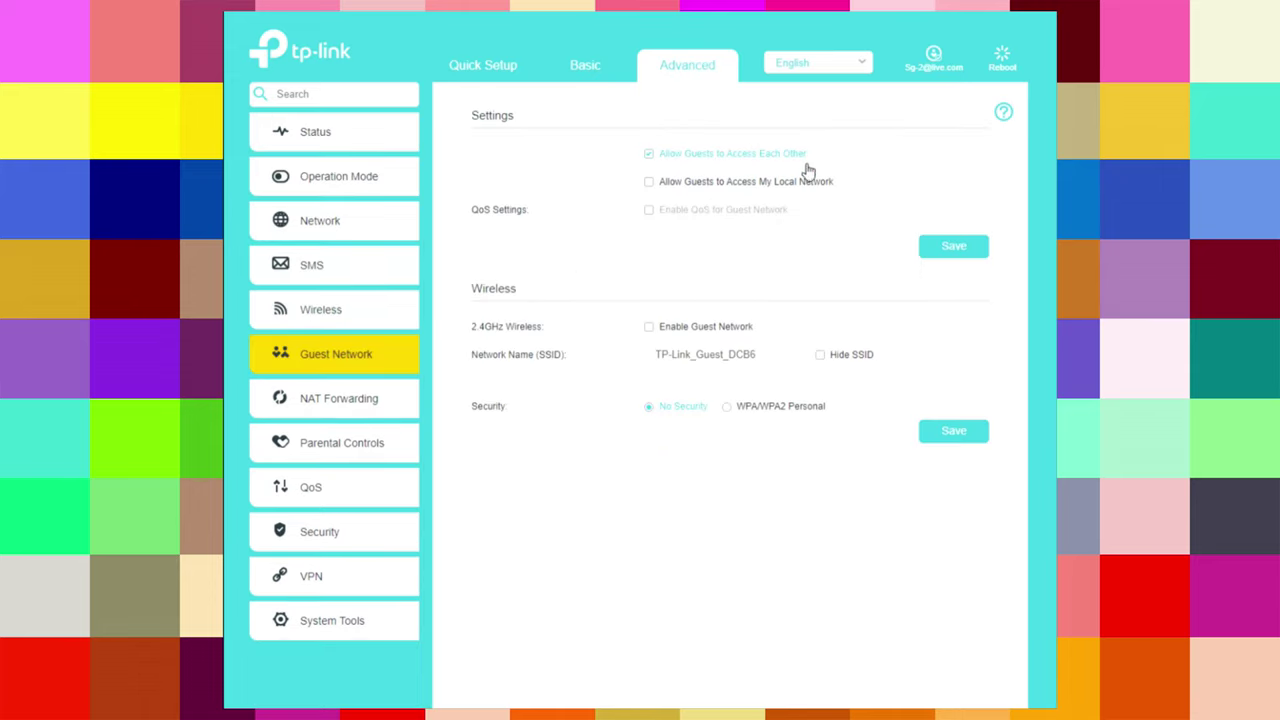
- Enable the 2.4GHz guest network with WPA/WPA2 Personal, version Auto, then go to NAT Forwarding
click(652, 184)
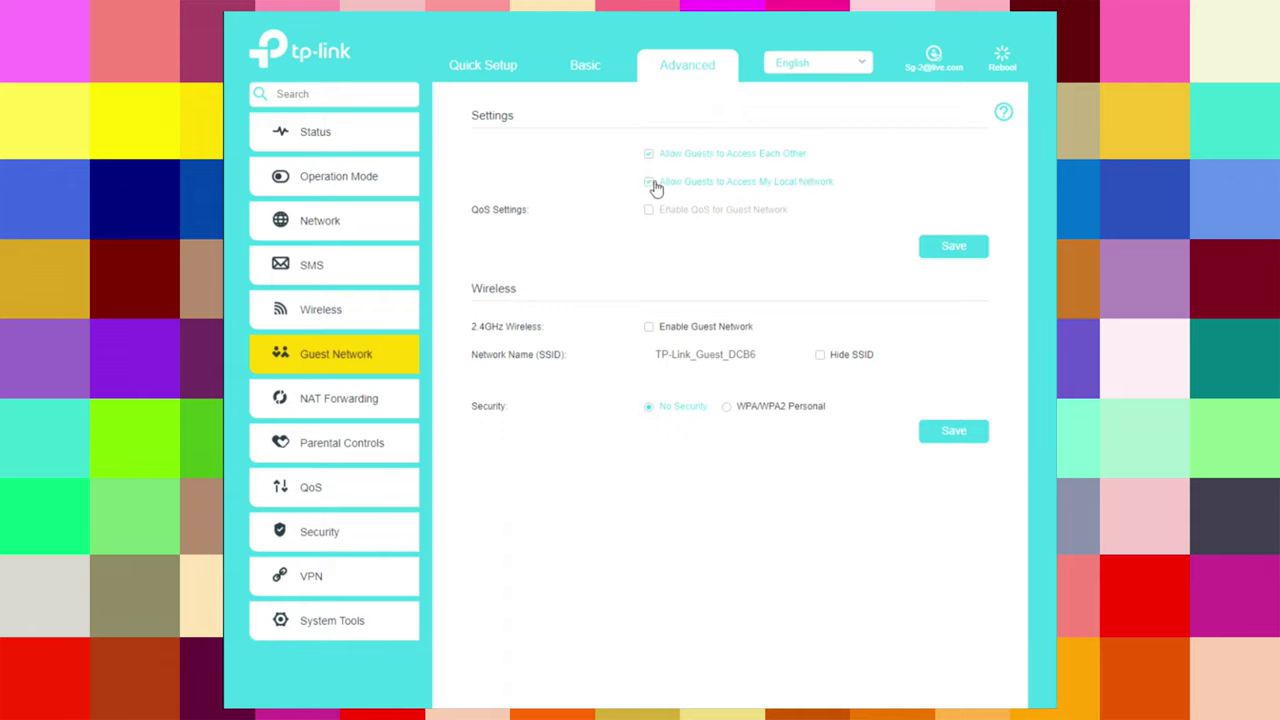
click(649, 182)
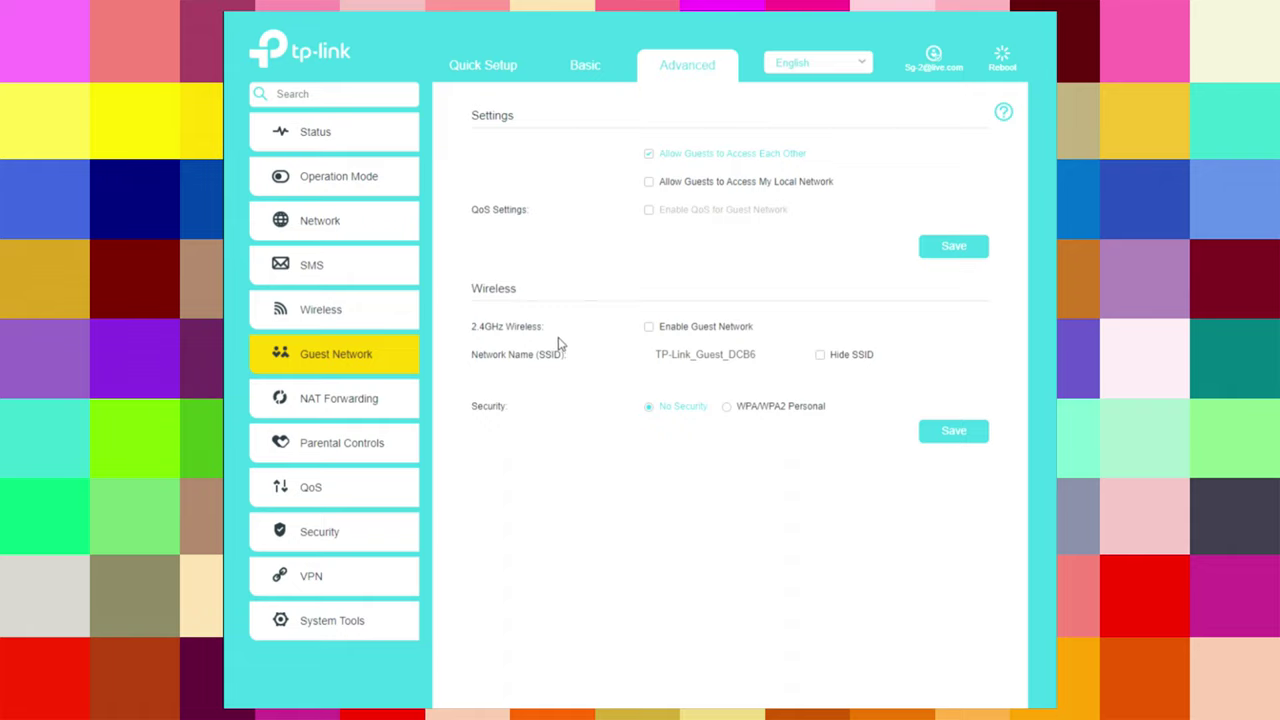
click(649, 332)
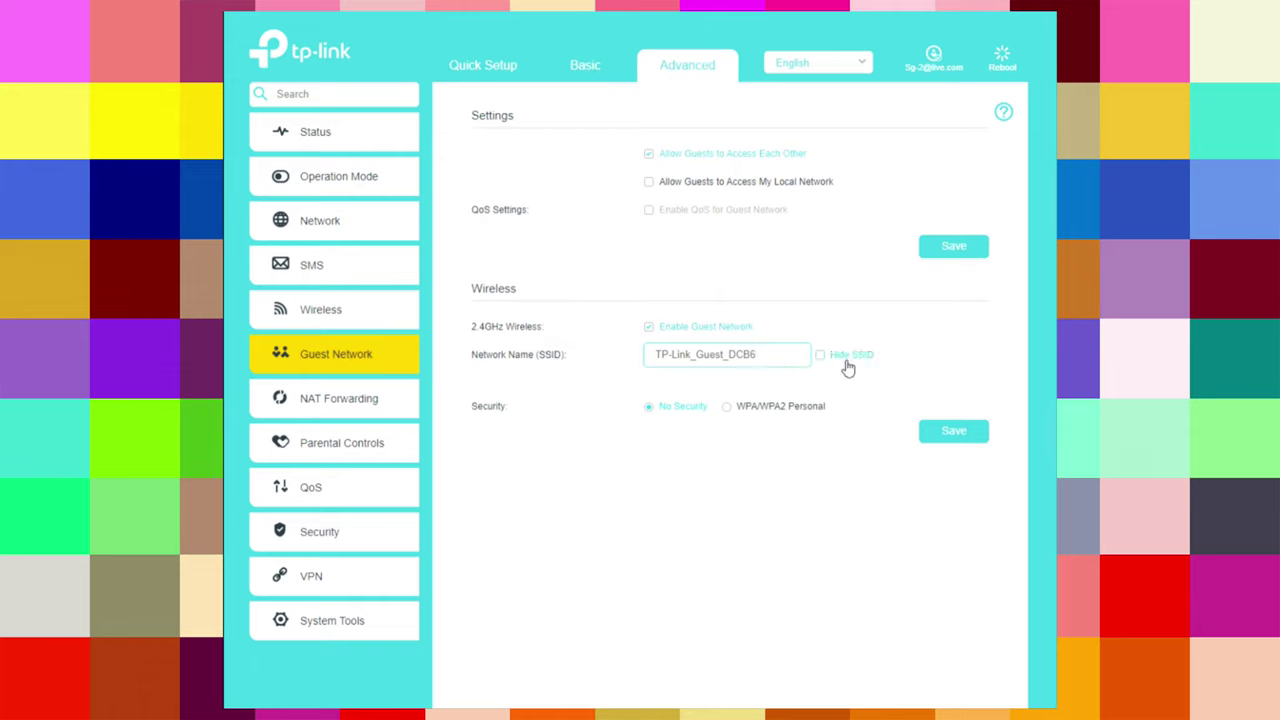
click(727, 407)
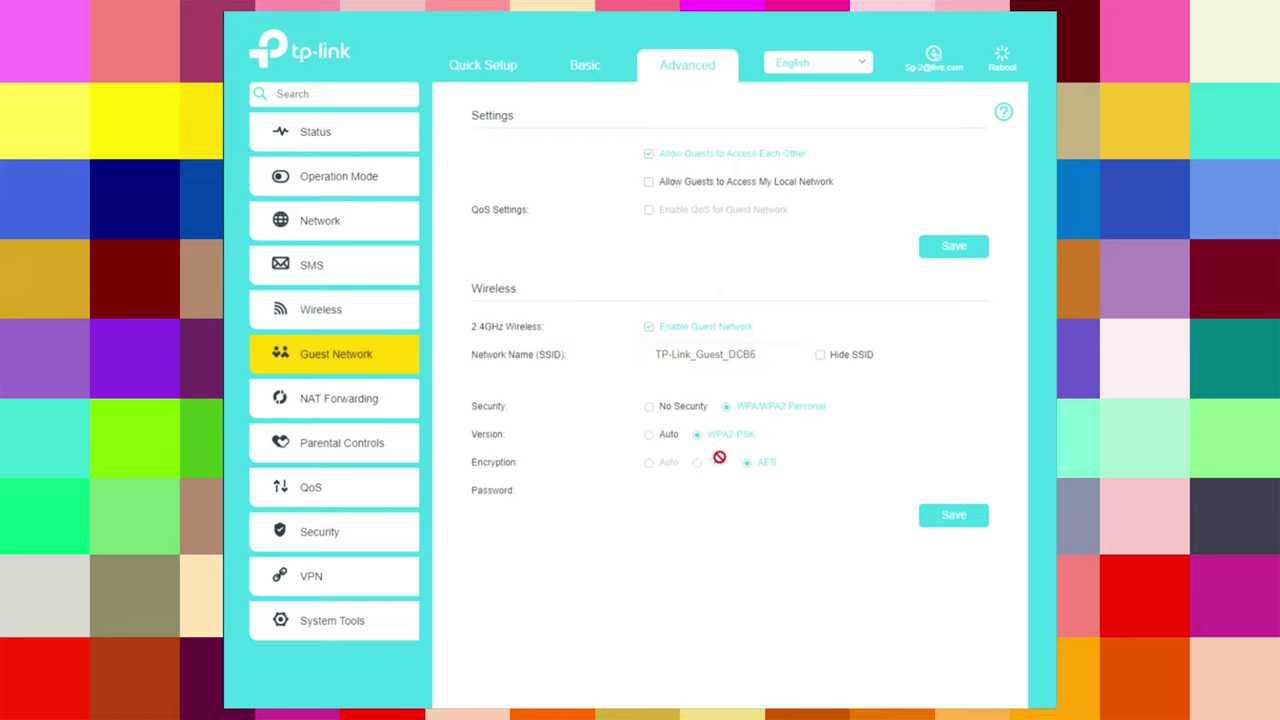
click(649, 436)
click(340, 402)
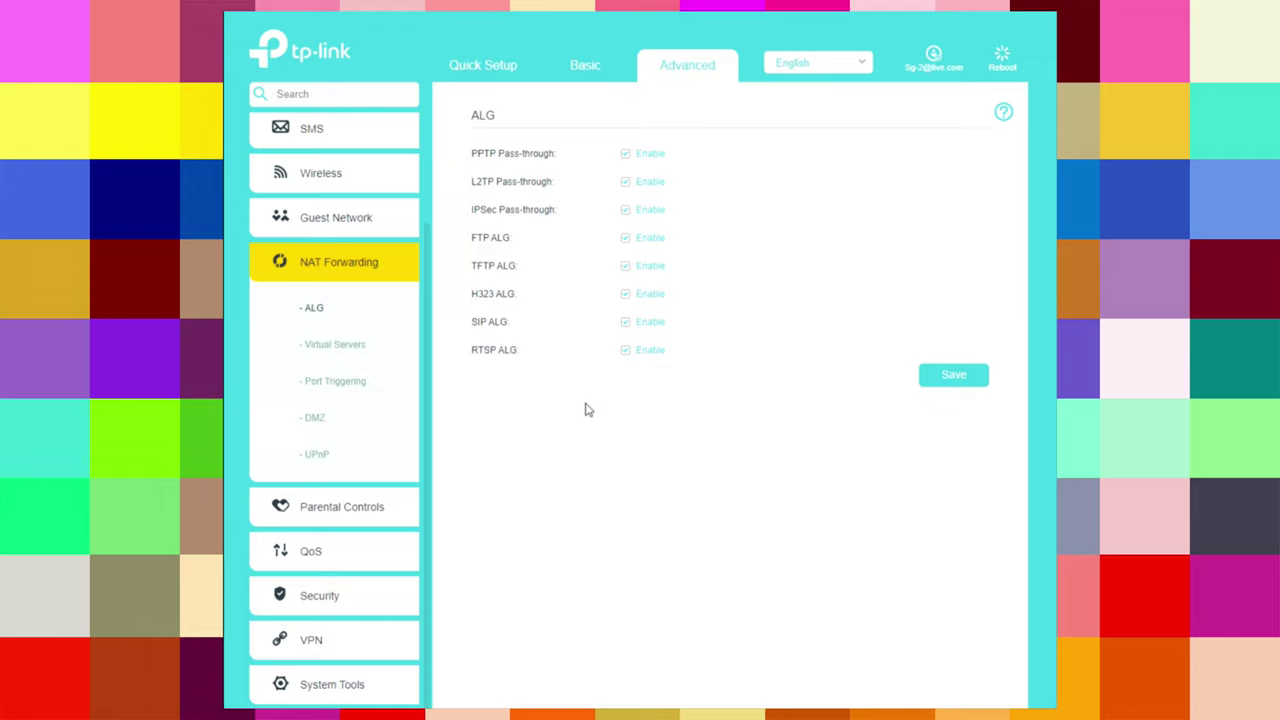
- Start a new Virtual Server entry, check its protocol choices, and cancel it
click(354, 348)
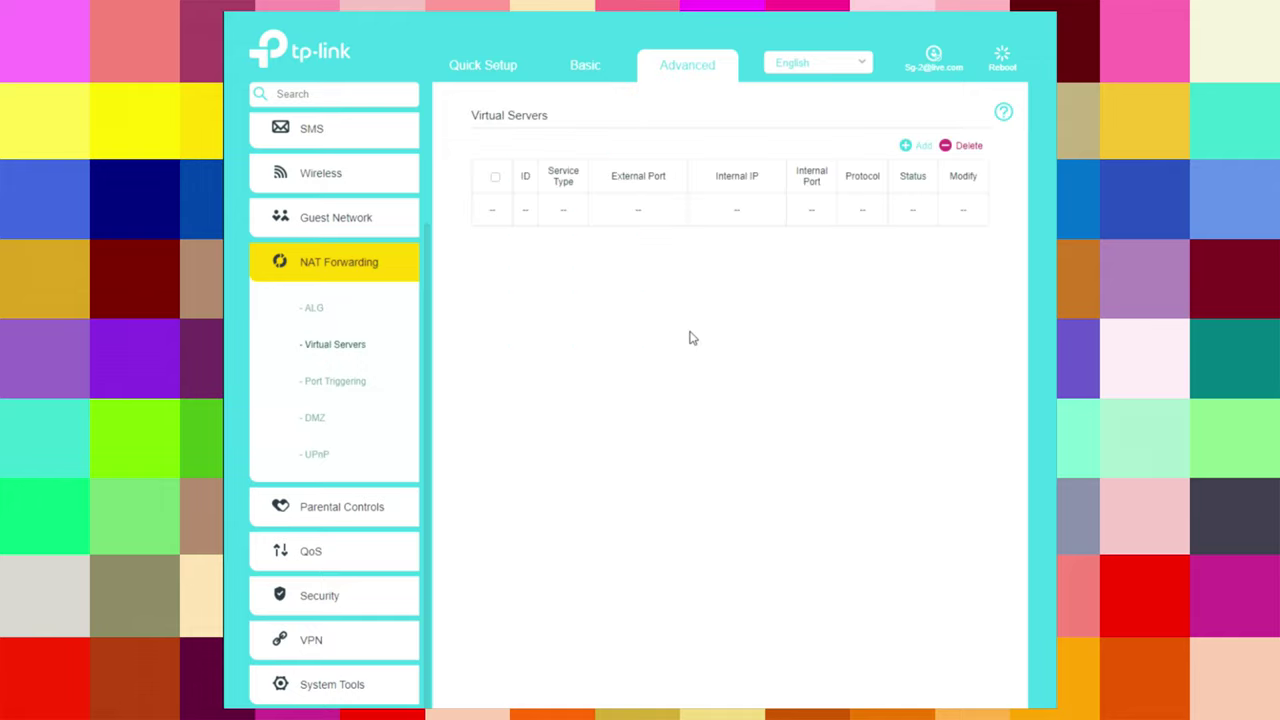
click(906, 147)
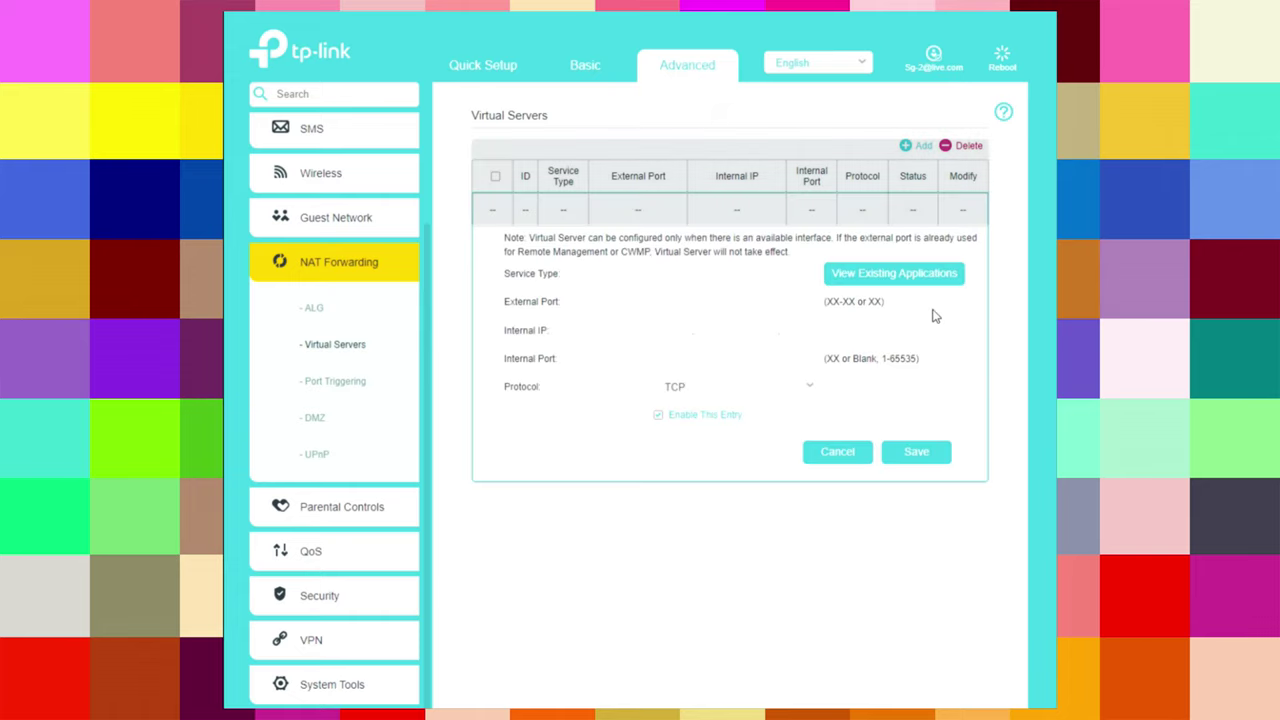
click(777, 389)
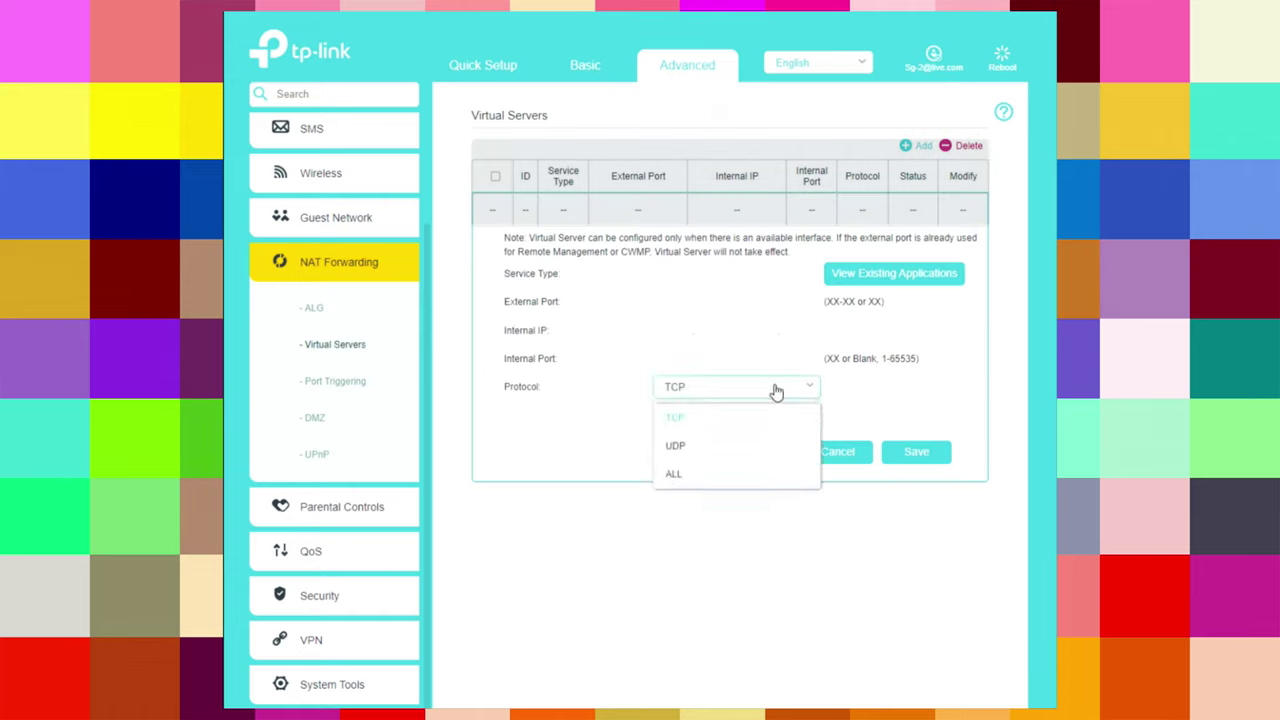
click(843, 458)
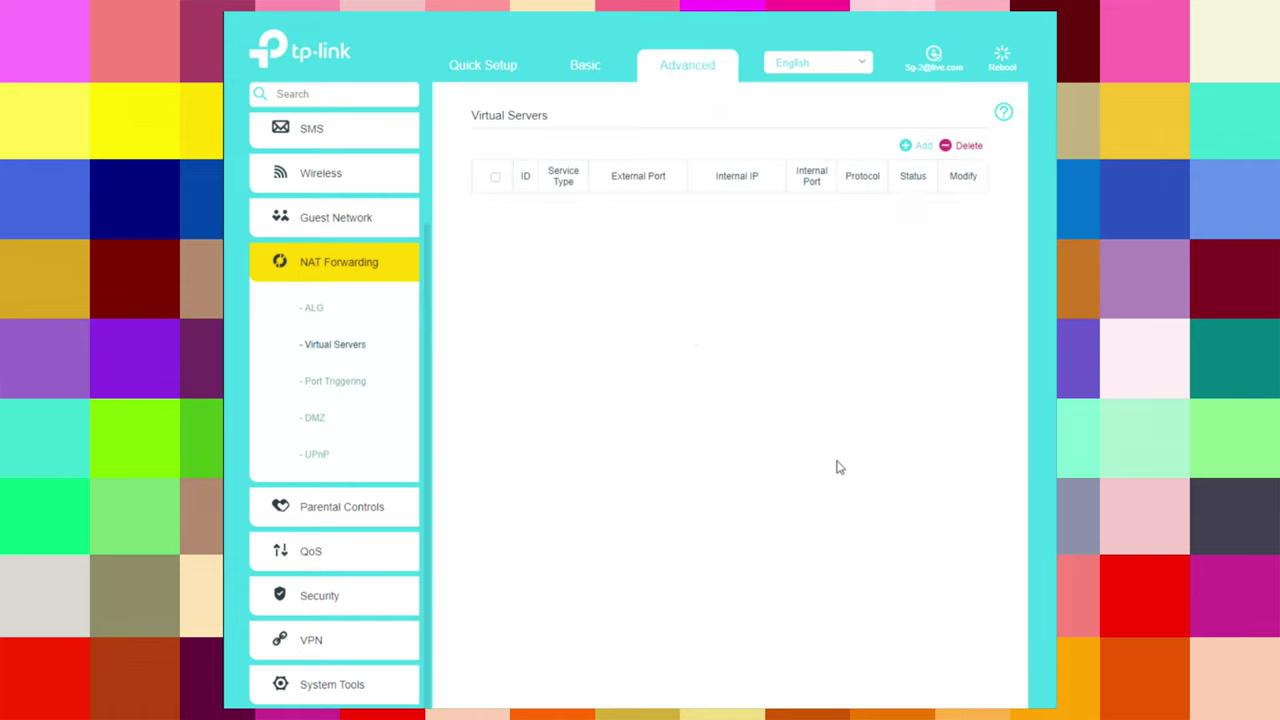
- Start a Port Triggering entry with TCP triggering and external protocols, then cancel it
click(350, 384)
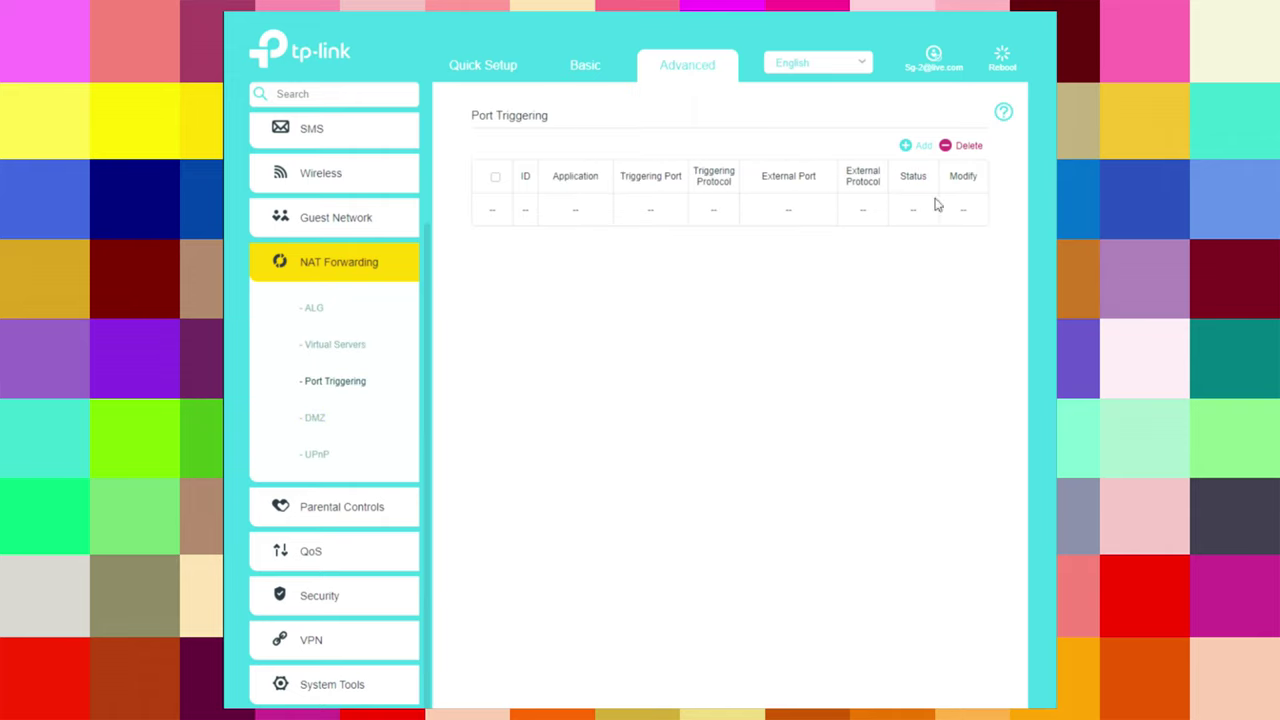
click(907, 146)
click(742, 304)
click(743, 326)
click(735, 356)
click(734, 359)
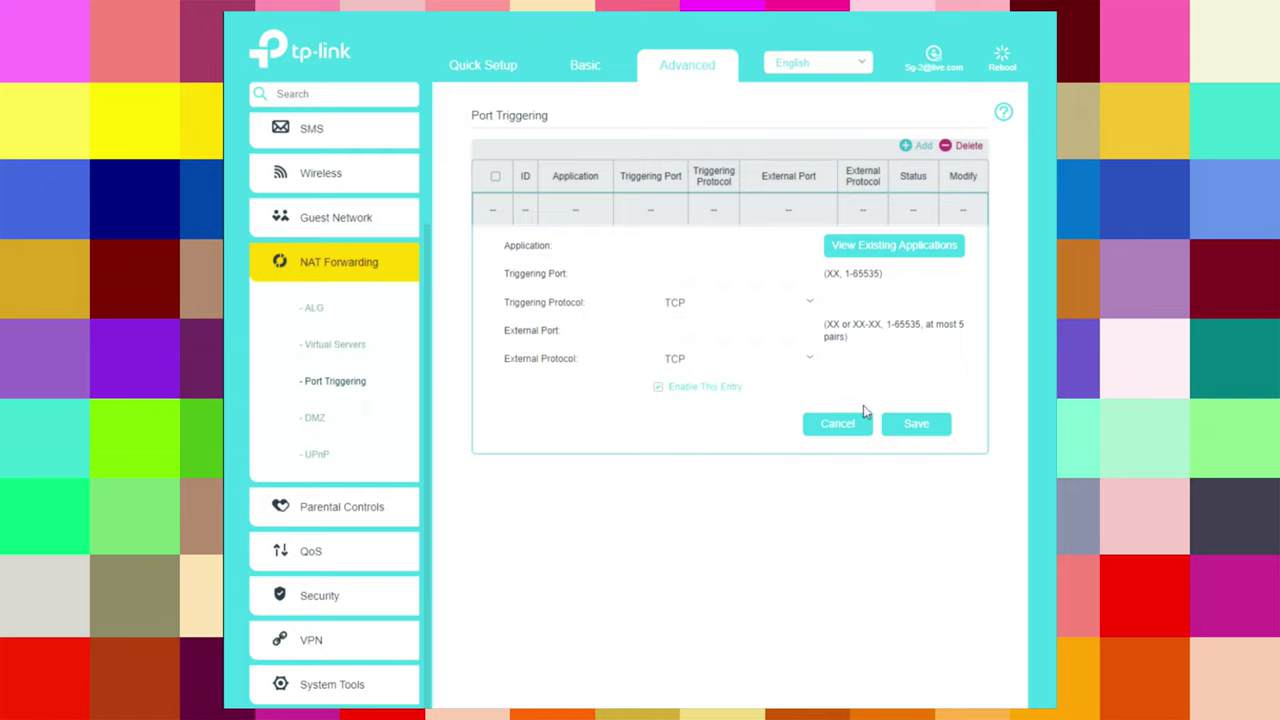
click(812, 430)
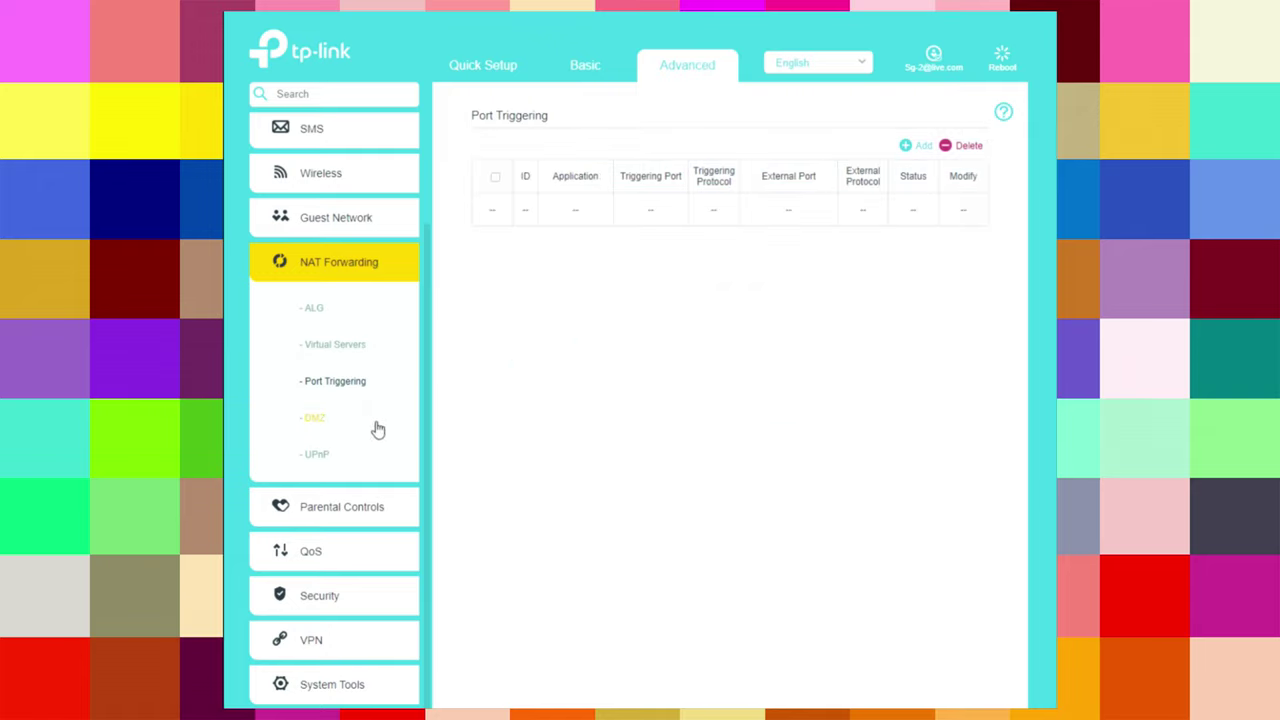
- View the DMZ and UPnP pages, ending on Parental Controls
click(315, 418)
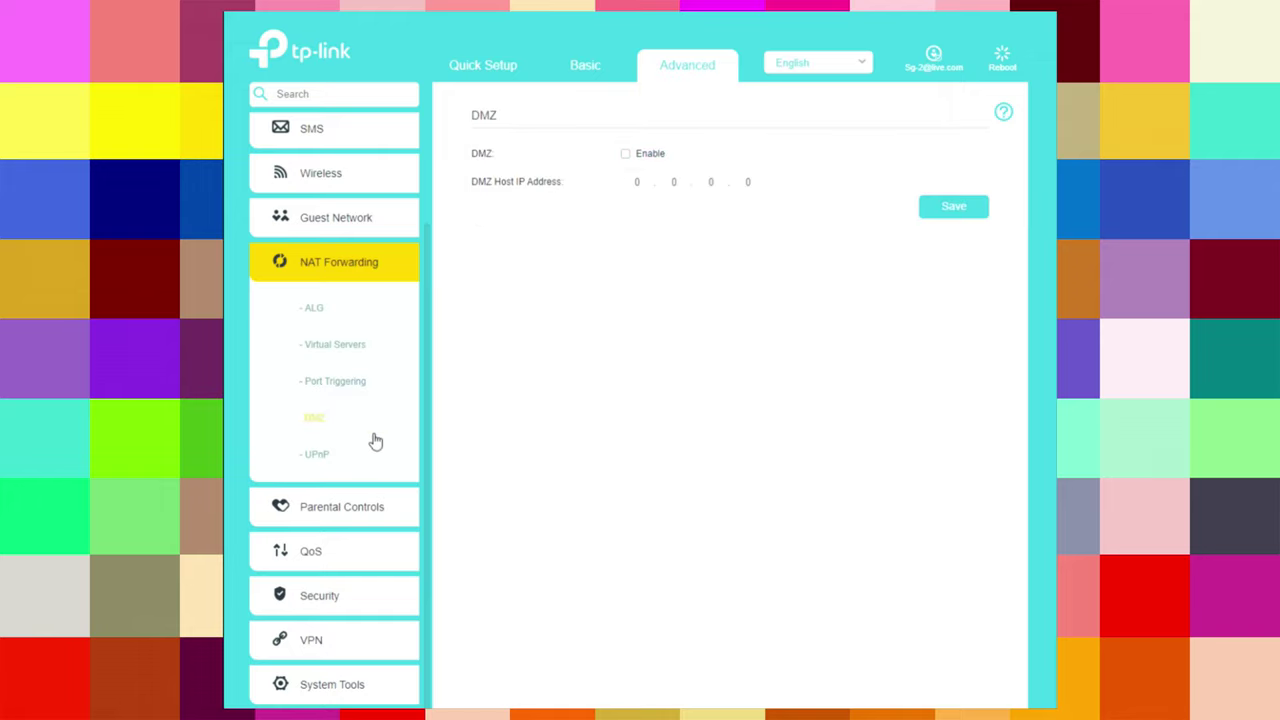
click(317, 462)
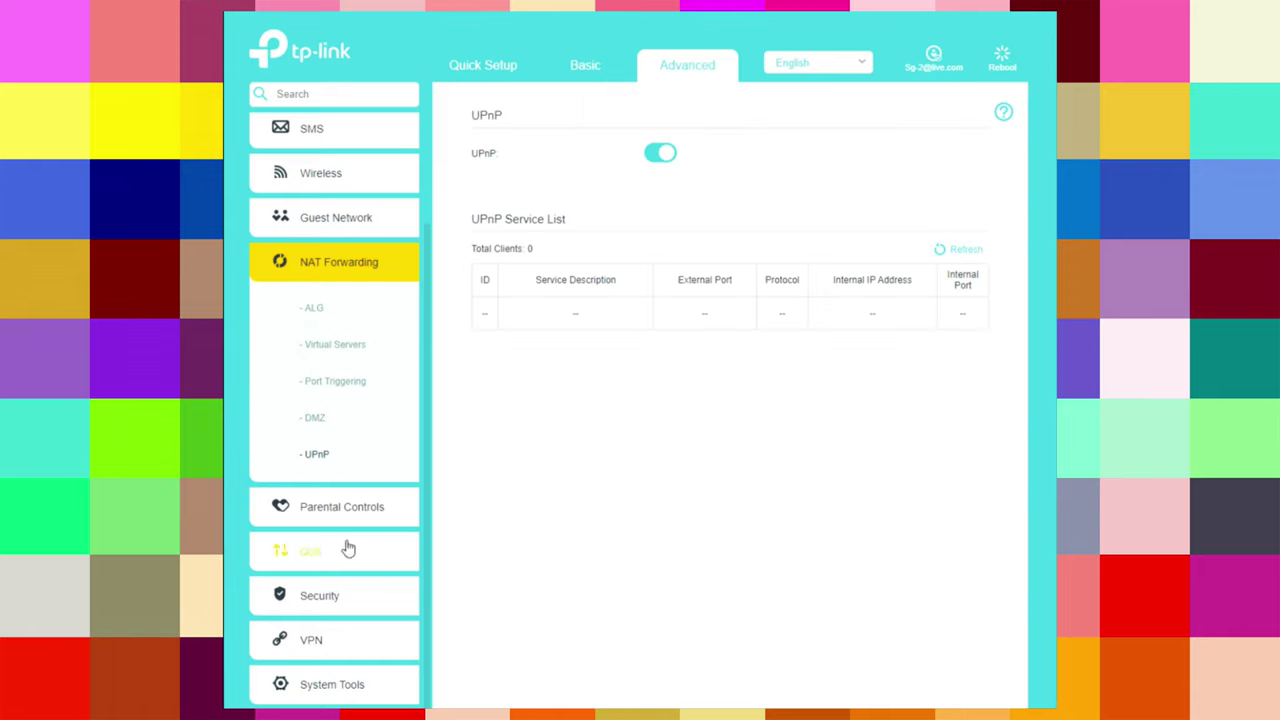
click(332, 512)
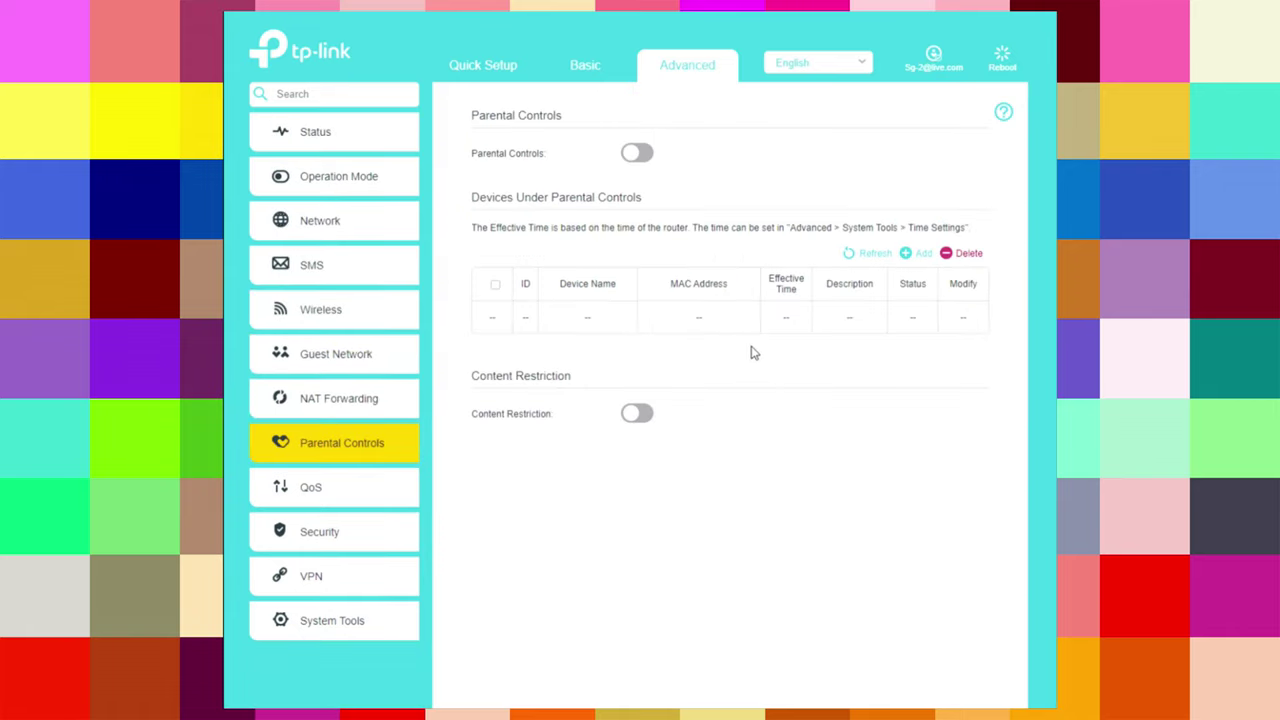
- Toggle Parental Controls and Content Restriction on and back off, then expand QoS
click(636, 156)
click(640, 158)
click(637, 414)
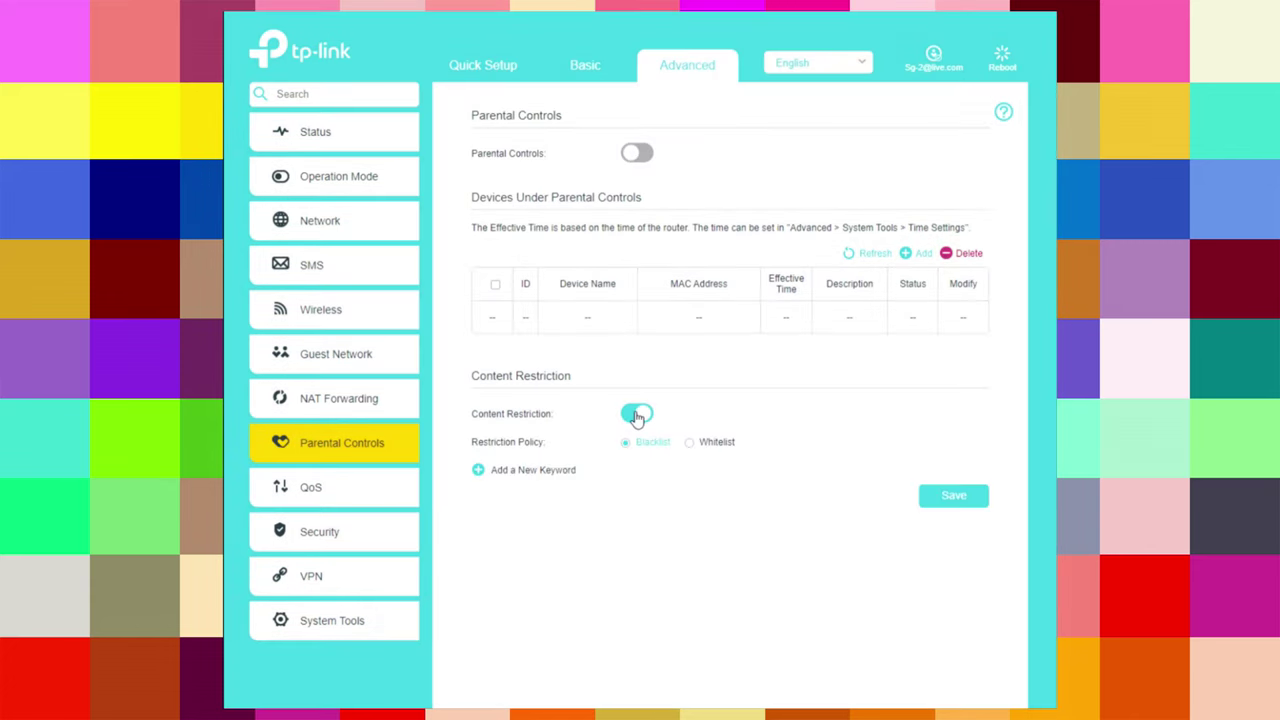
click(637, 414)
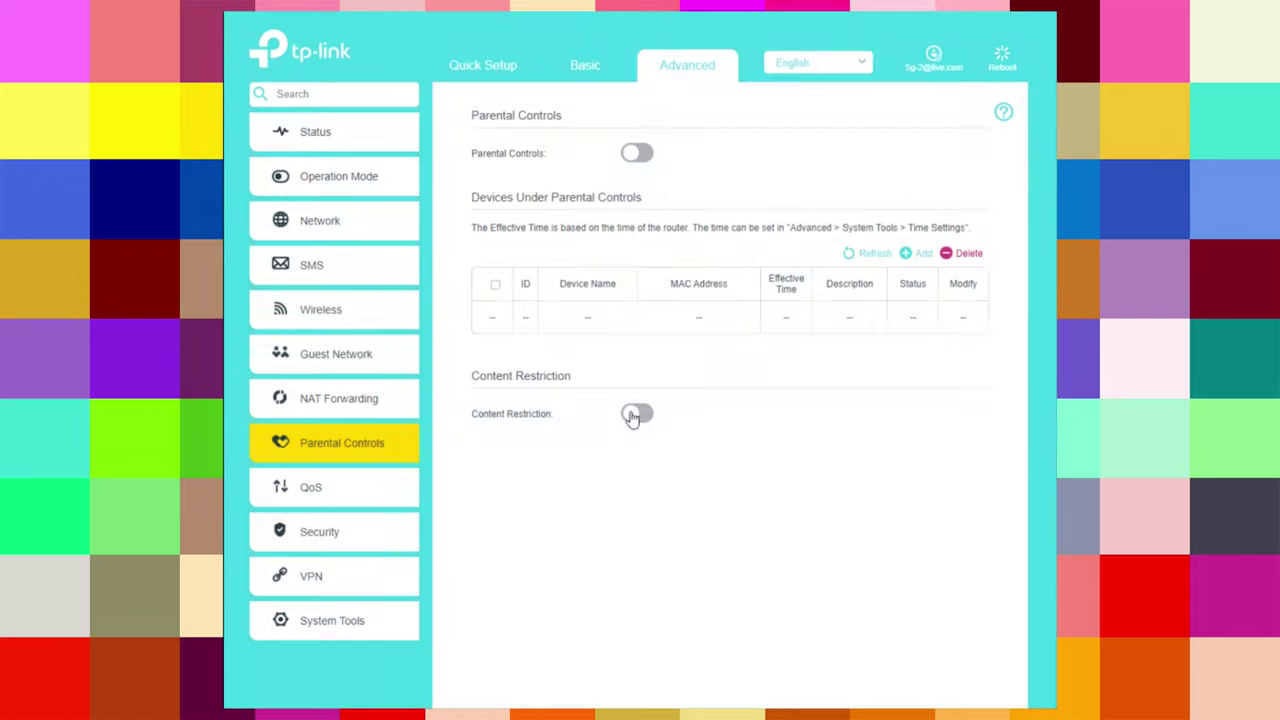
click(312, 490)
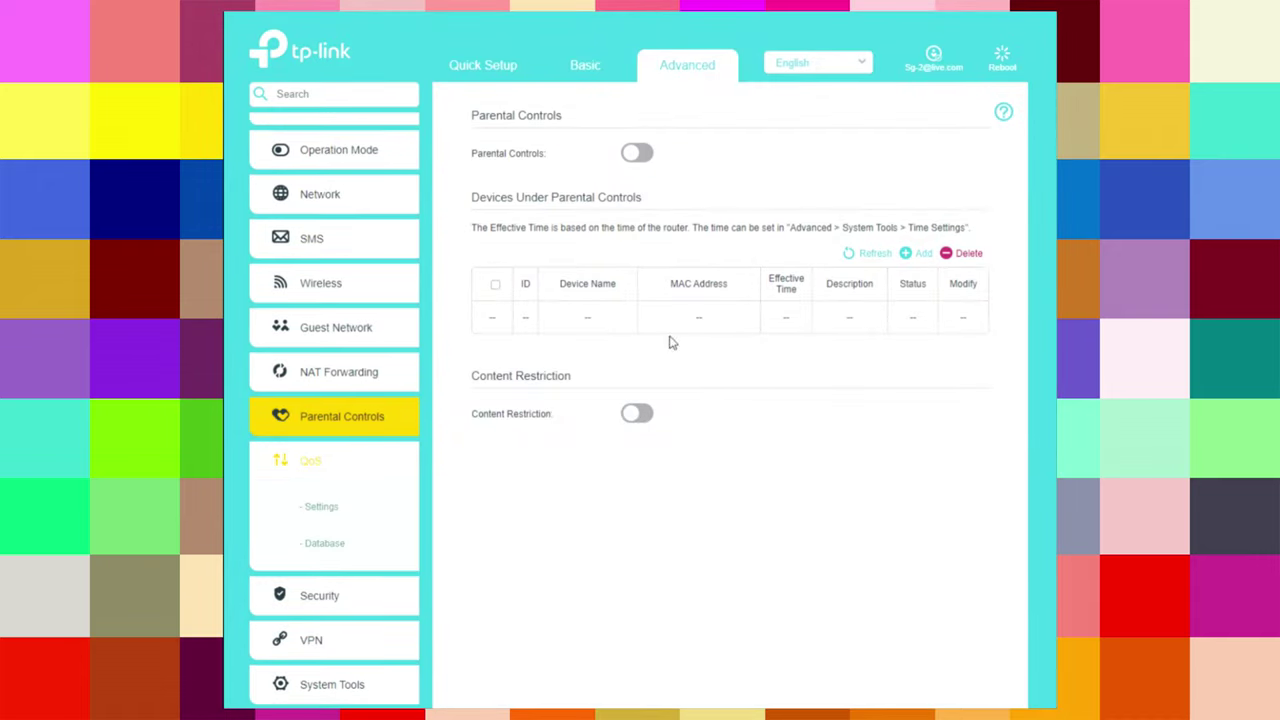
- On the QoS page, enable QoS, keep the download unit at Mbps, then turn QoS off
click(325, 509)
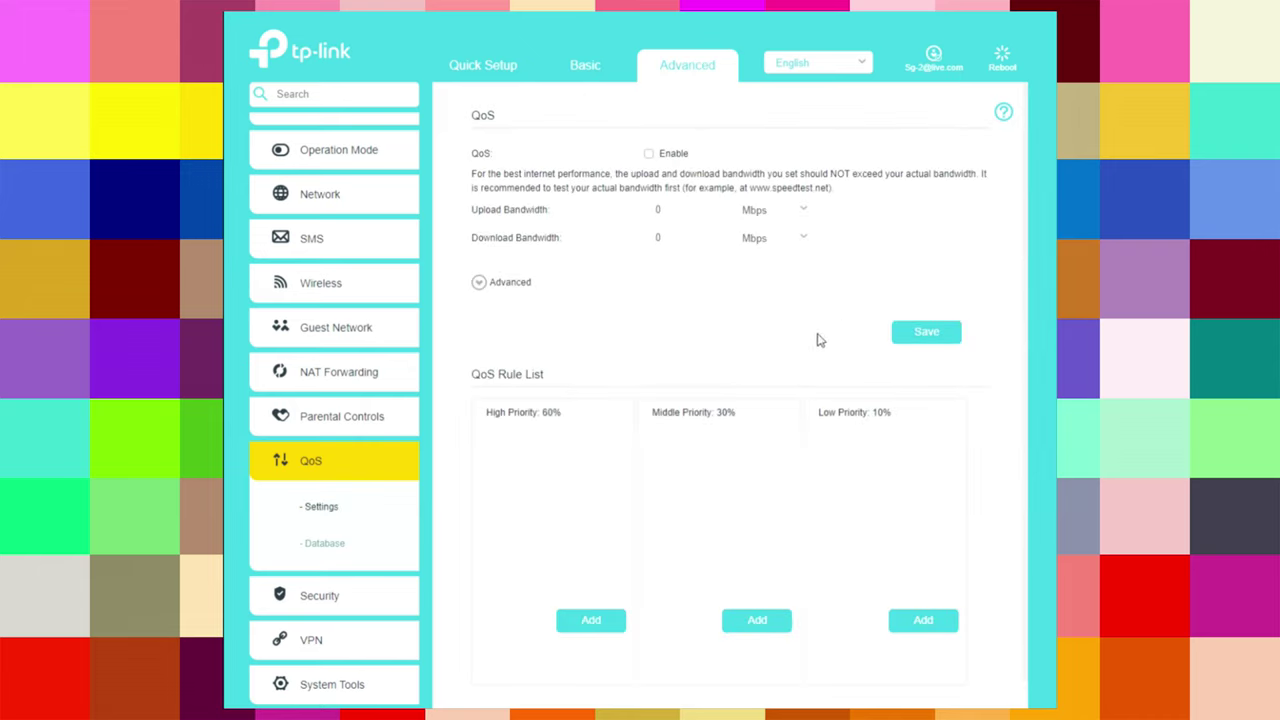
click(648, 154)
click(775, 240)
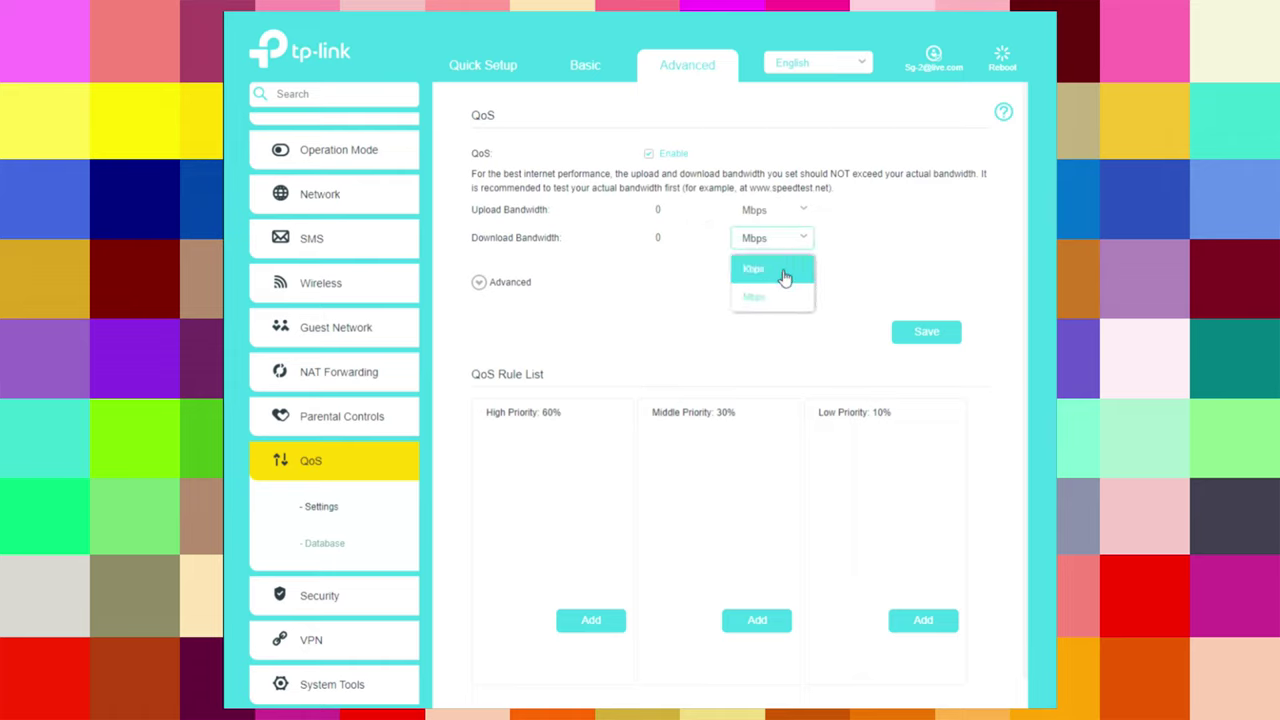
click(781, 298)
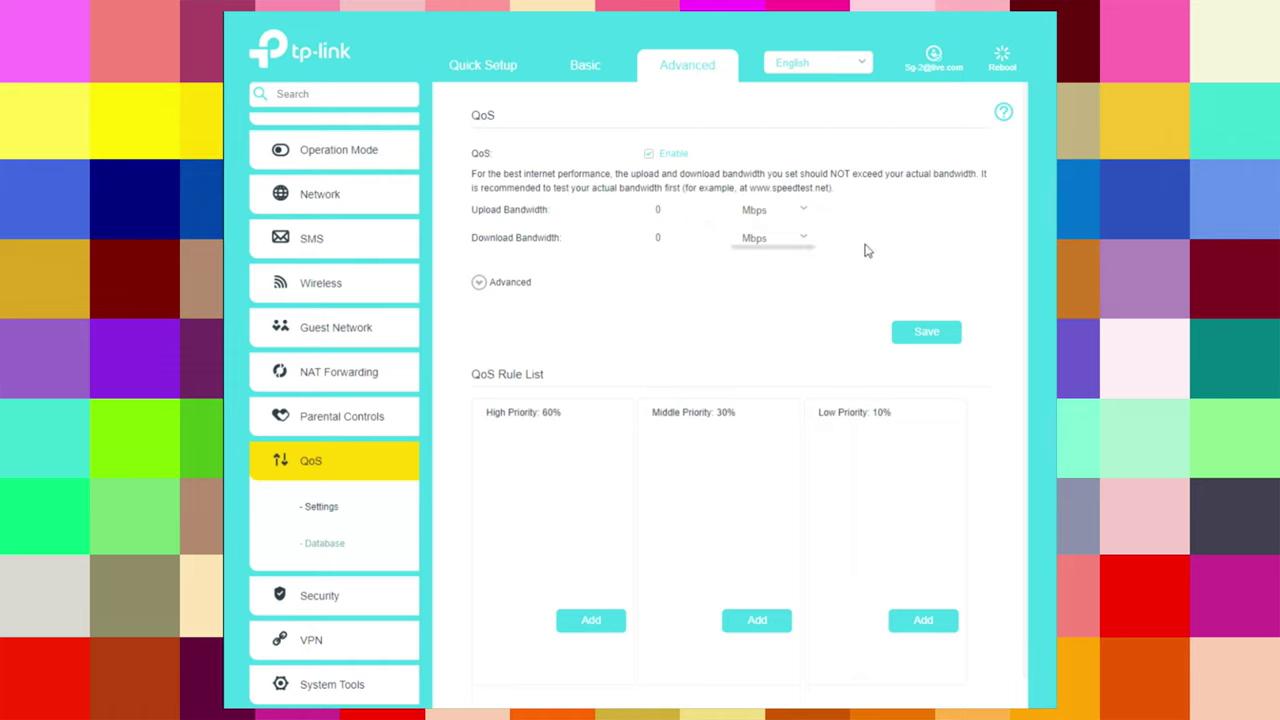
click(649, 154)
scroll(734, 305, down, 1)
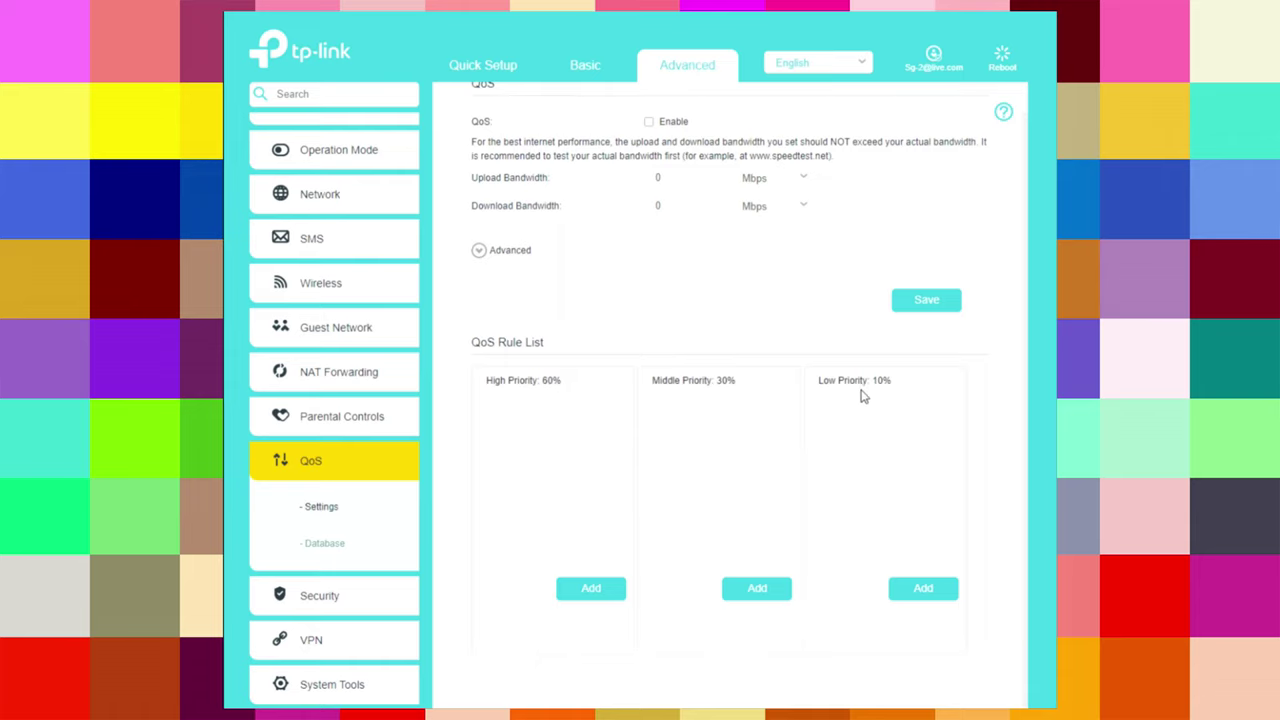
- Draft a High Priority QoS rule by application and device, discard it, and view Database Upgrade
click(591, 593)
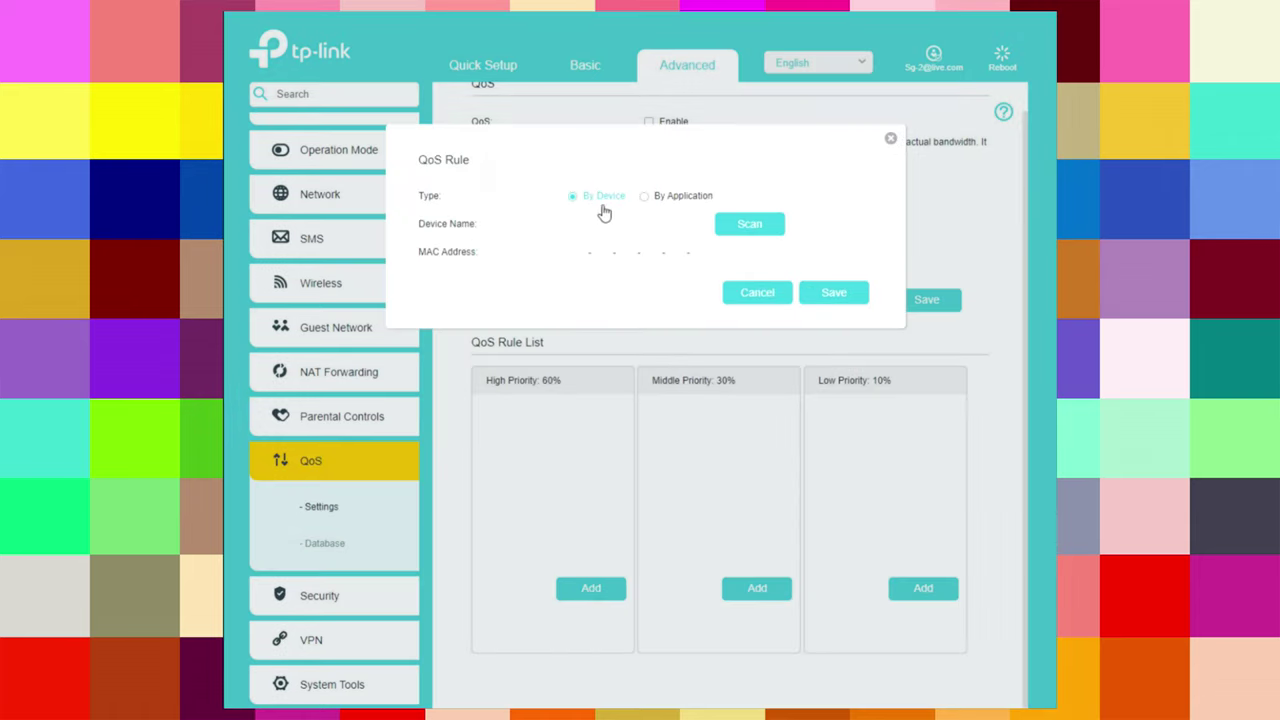
click(652, 199)
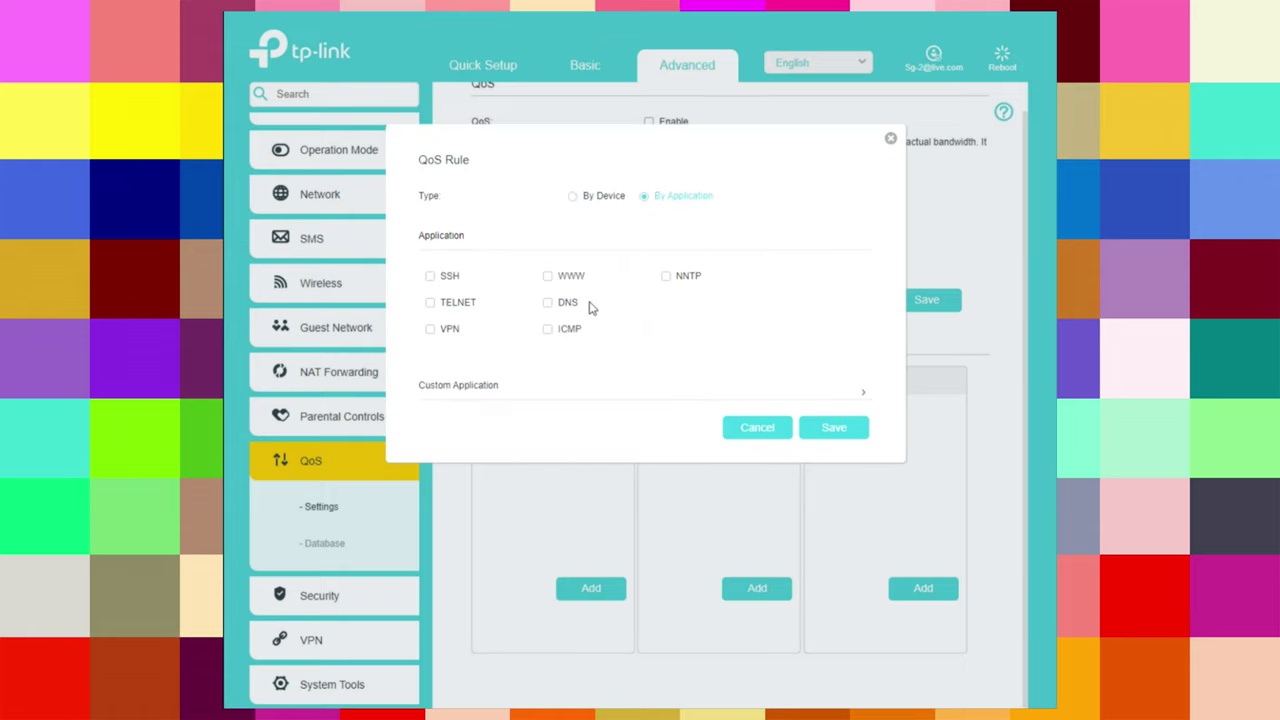
click(500, 386)
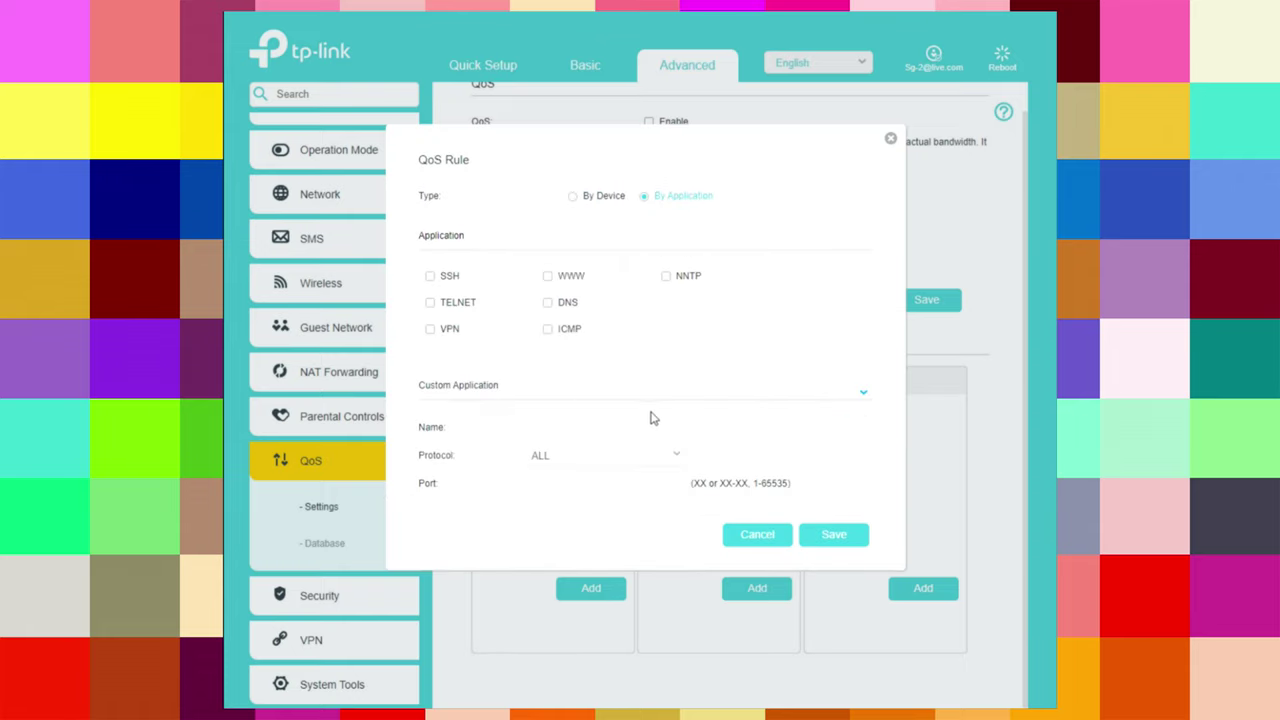
click(677, 460)
click(573, 196)
click(759, 292)
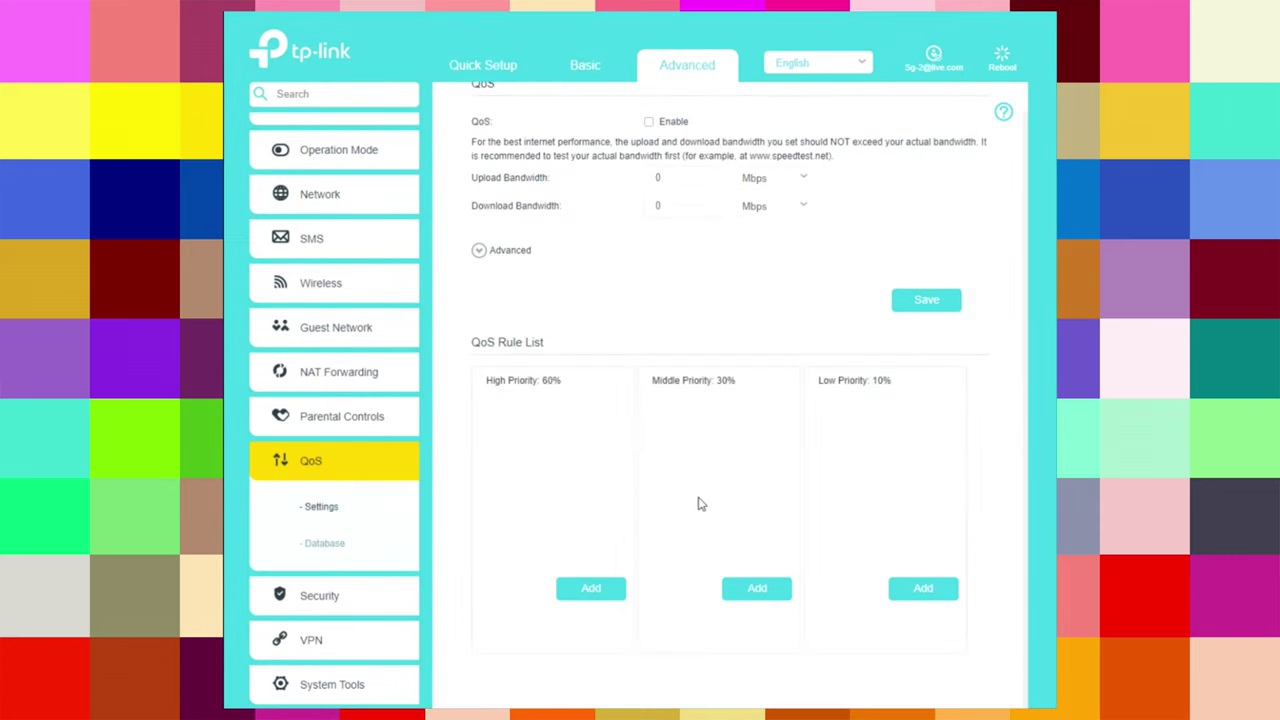
click(326, 545)
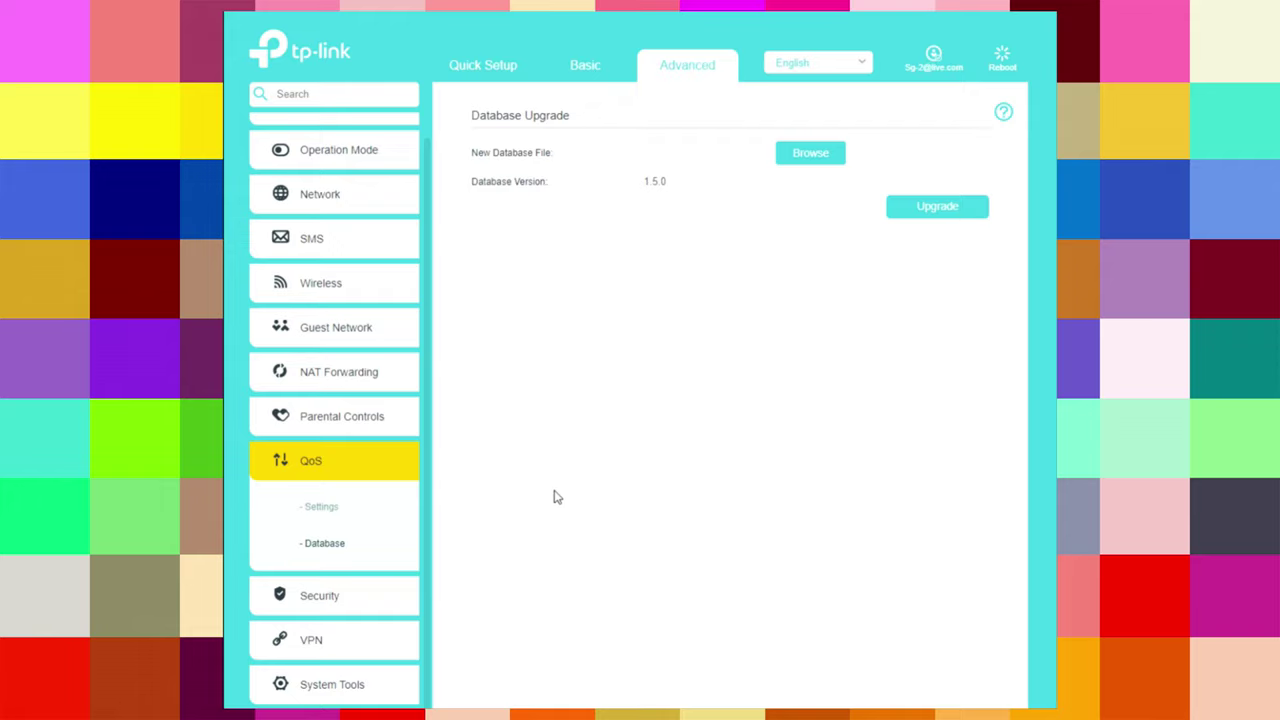
click(330, 600)
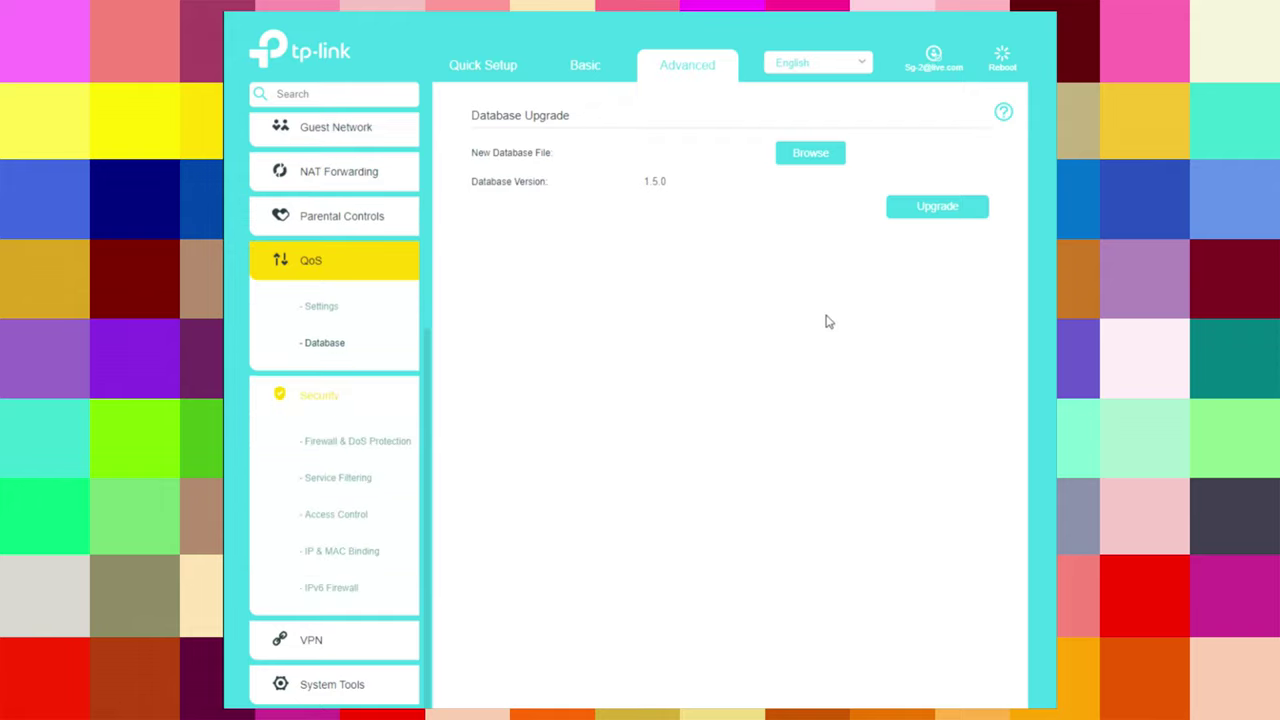
- Inspect the Firewall & DoS Protection SPI switch and ICMP, UDP and TCP flood levels unchanged
click(390, 442)
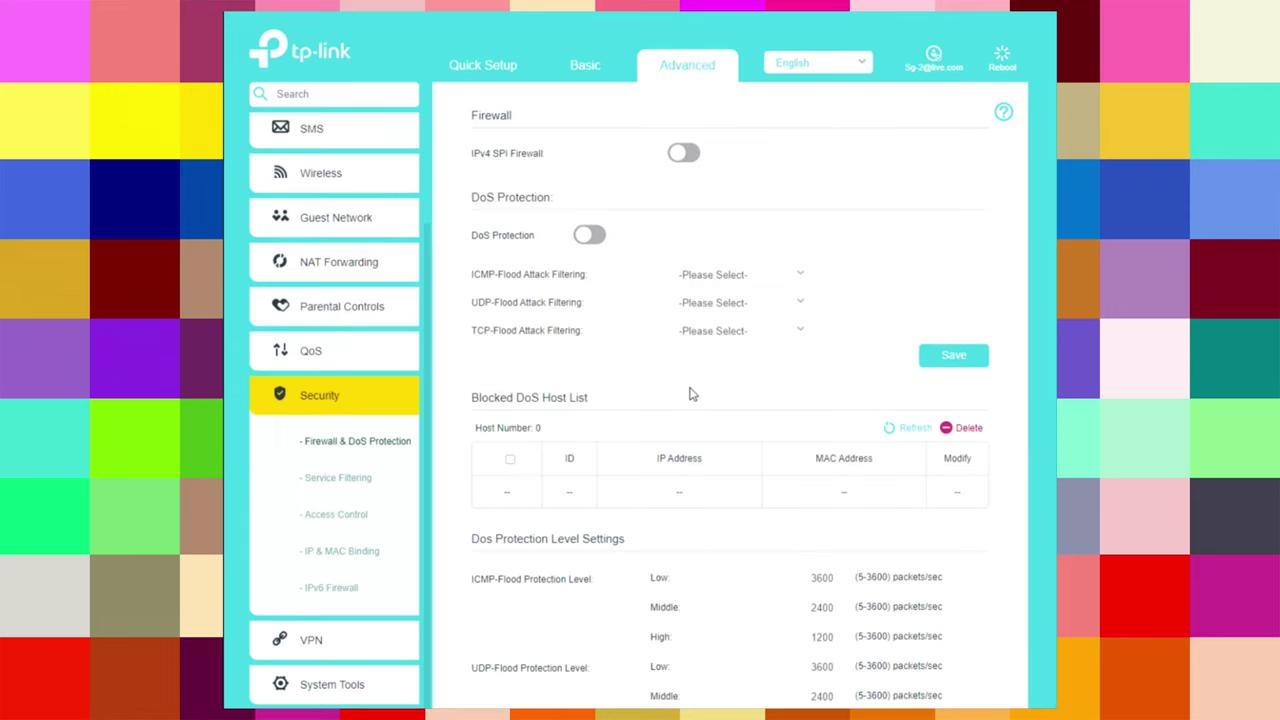
click(684, 156)
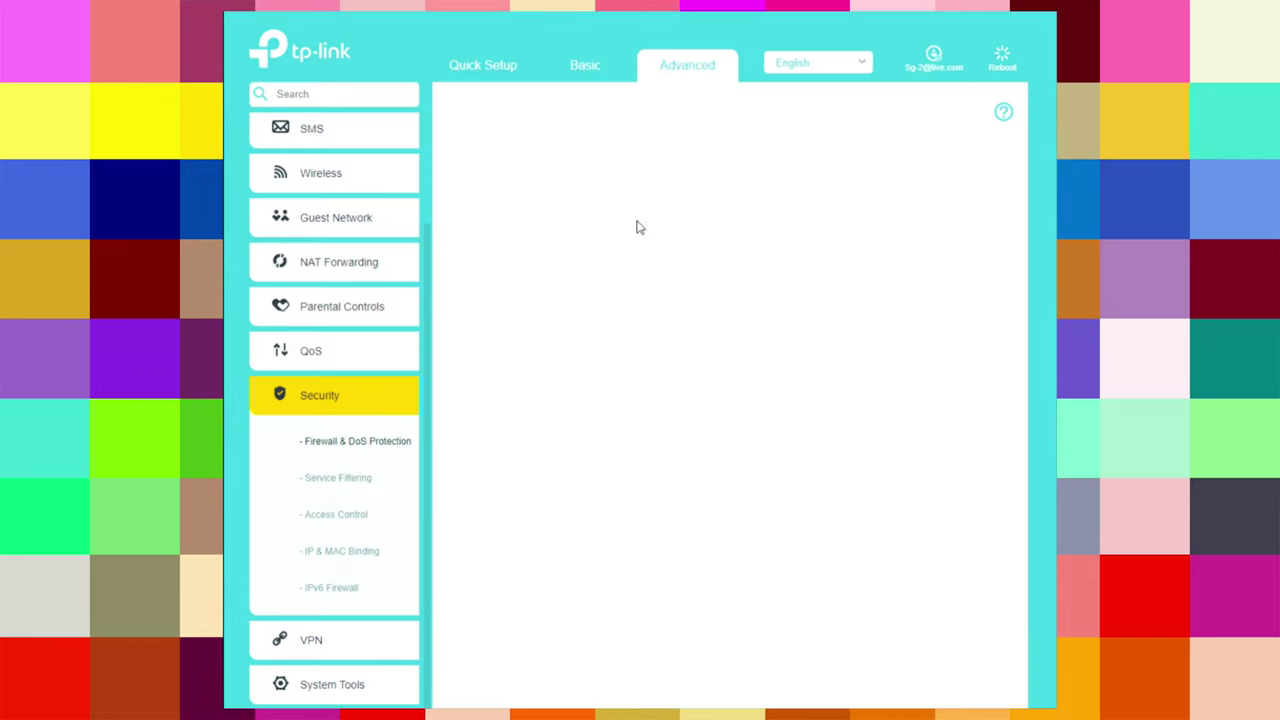
click(710, 274)
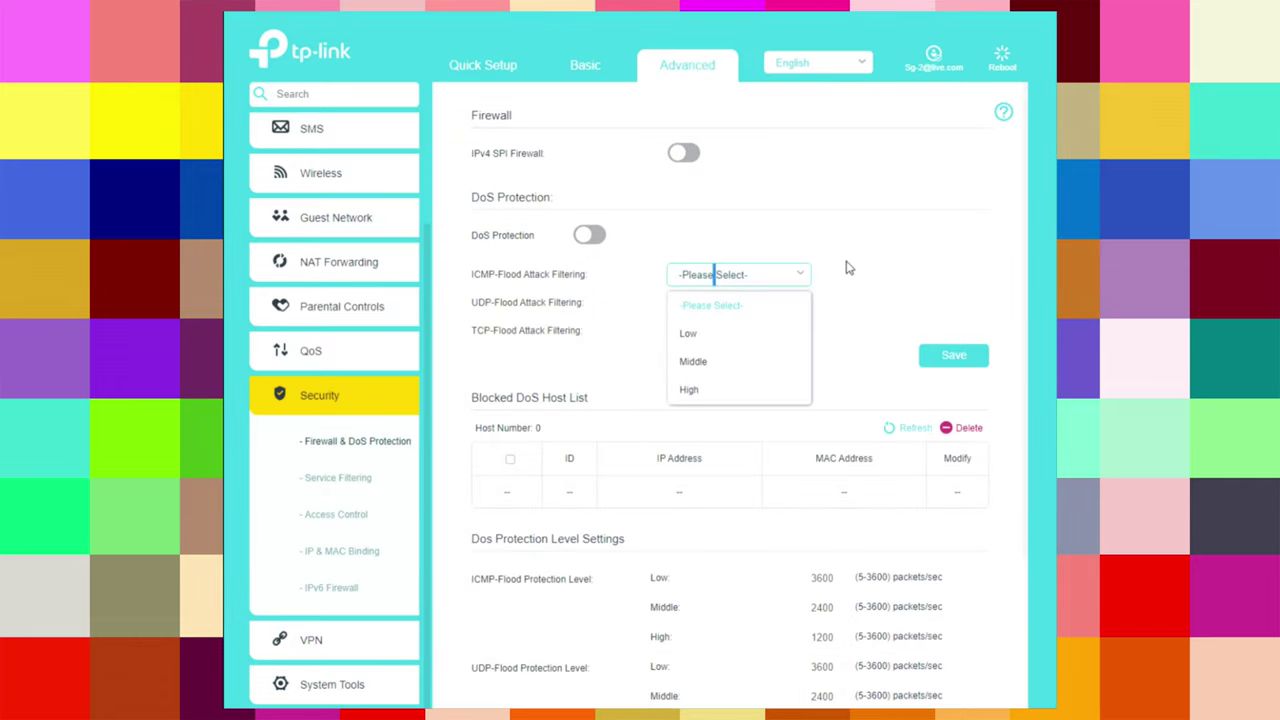
click(728, 303)
click(757, 364)
click(750, 331)
click(751, 362)
scroll(876, 360, down, 3)
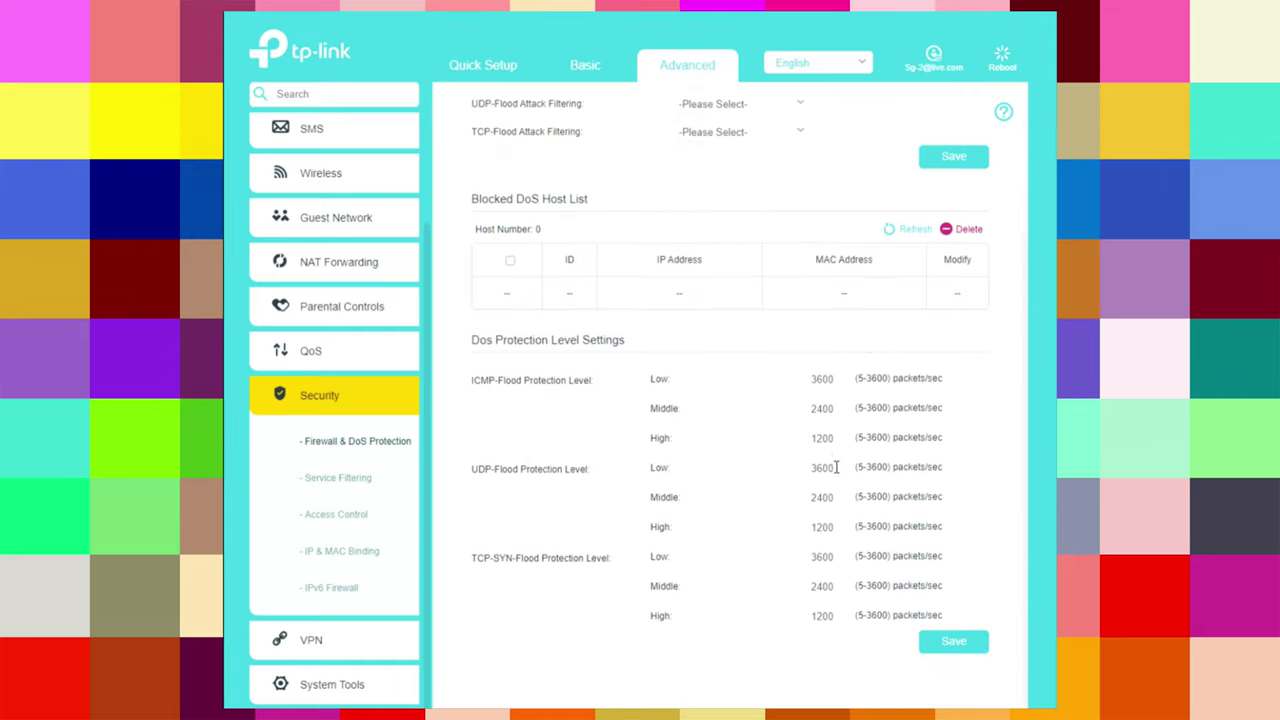
- Toggle Service Filtering off again and draft an Any(ALL), TCP/UDP filter entry, then cancel
click(354, 480)
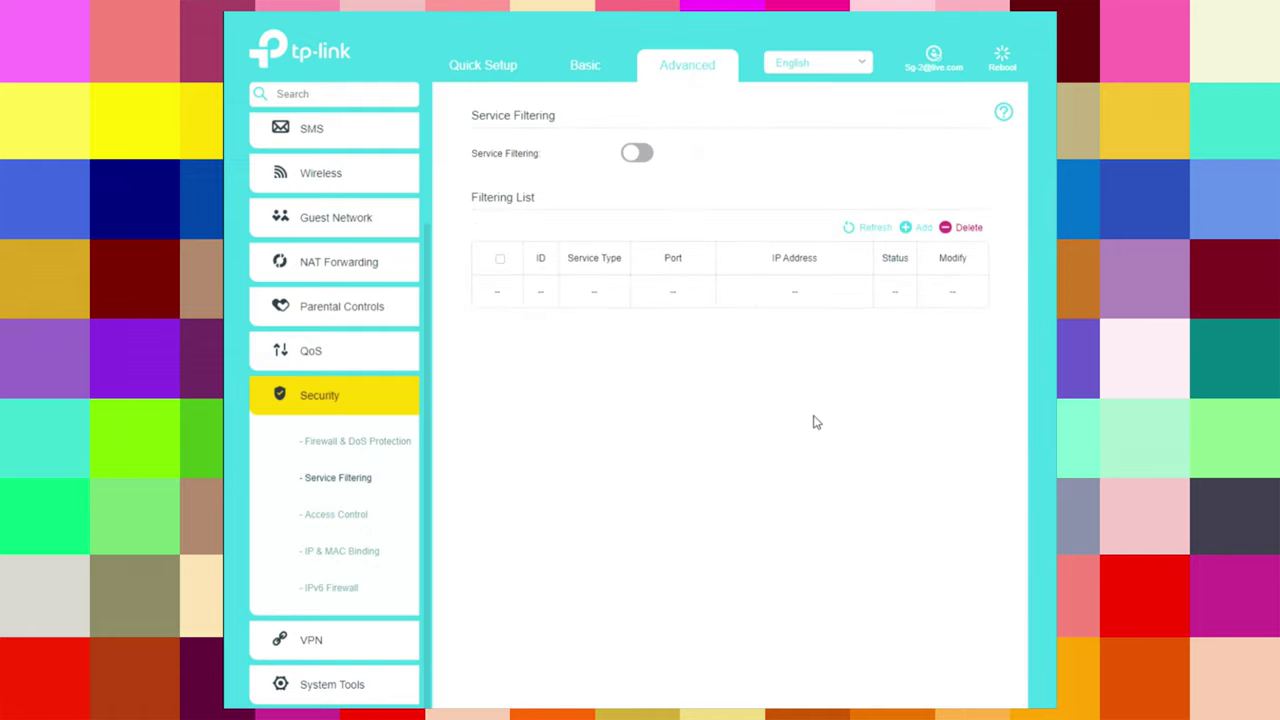
click(624, 155)
click(640, 158)
click(918, 230)
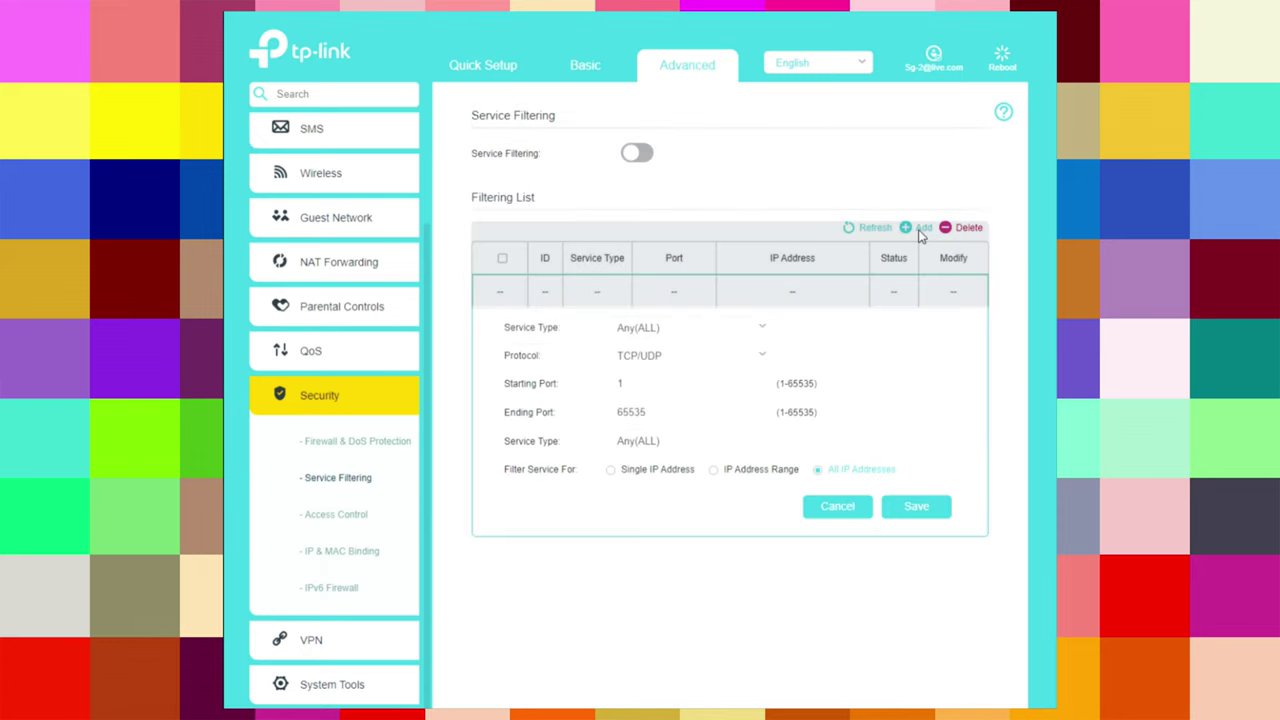
click(723, 331)
scroll(706, 391, down, 5)
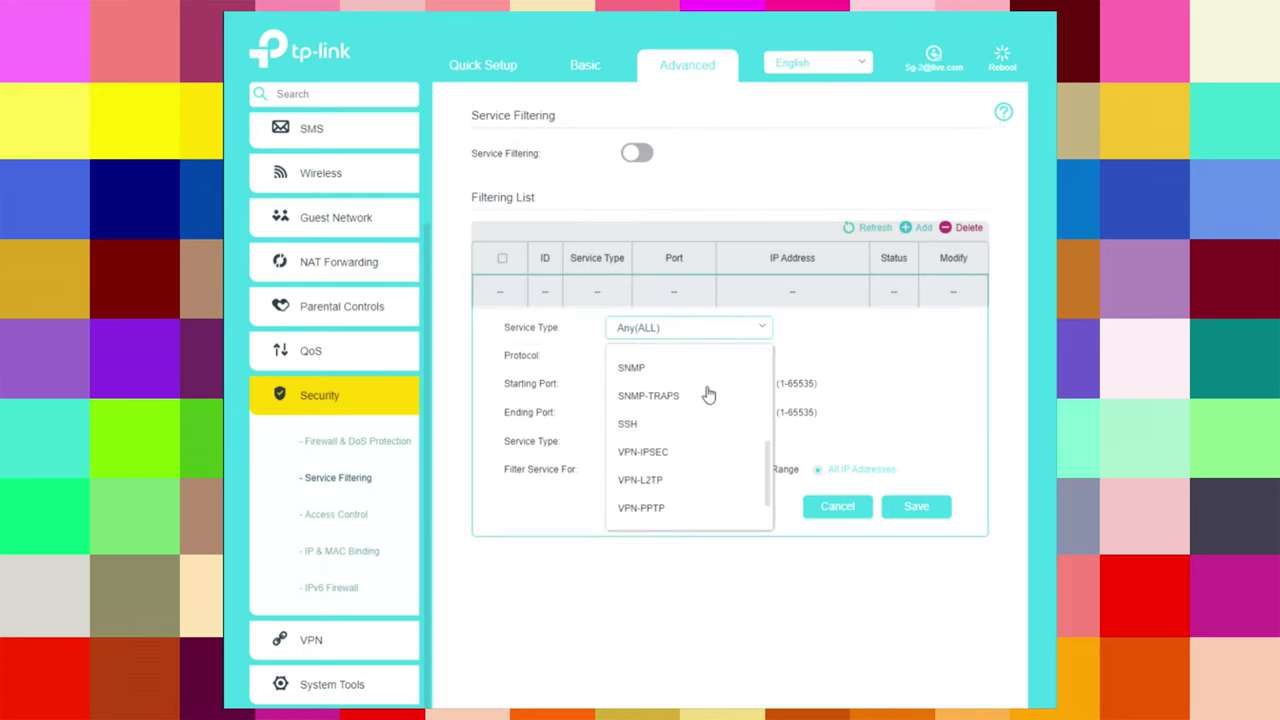
scroll(706, 389, up, 5)
click(690, 356)
click(700, 355)
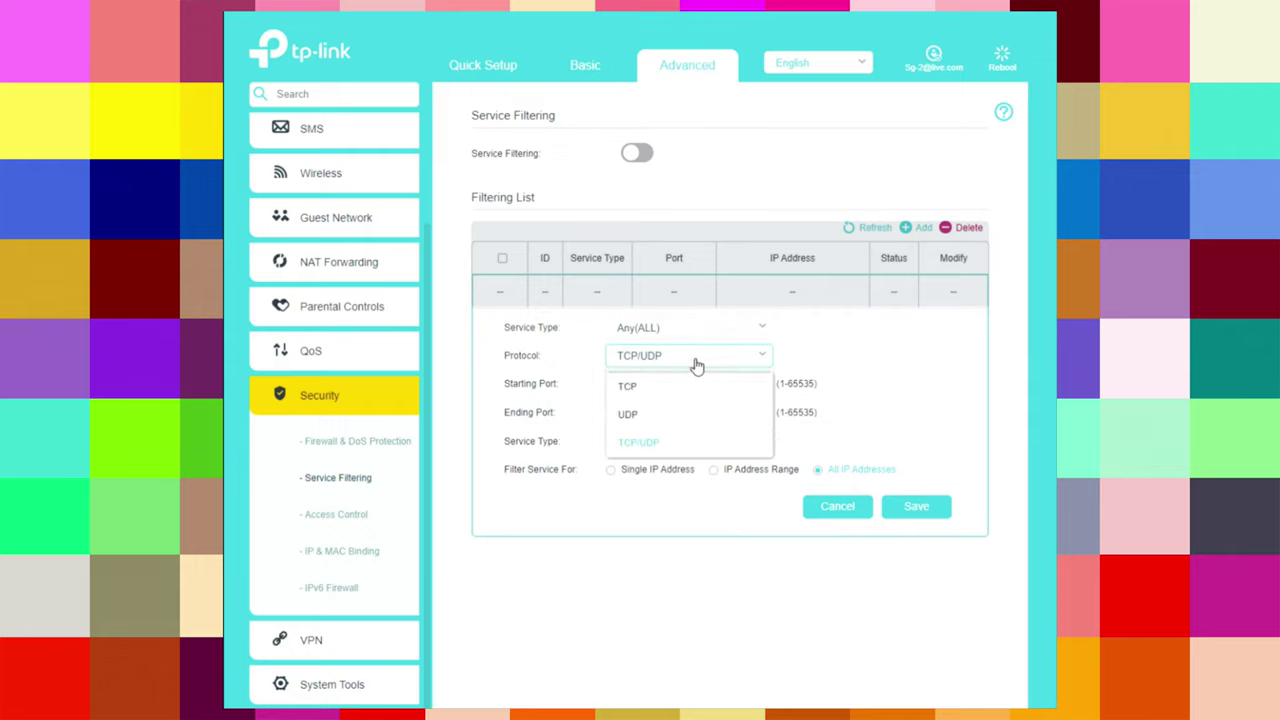
click(690, 360)
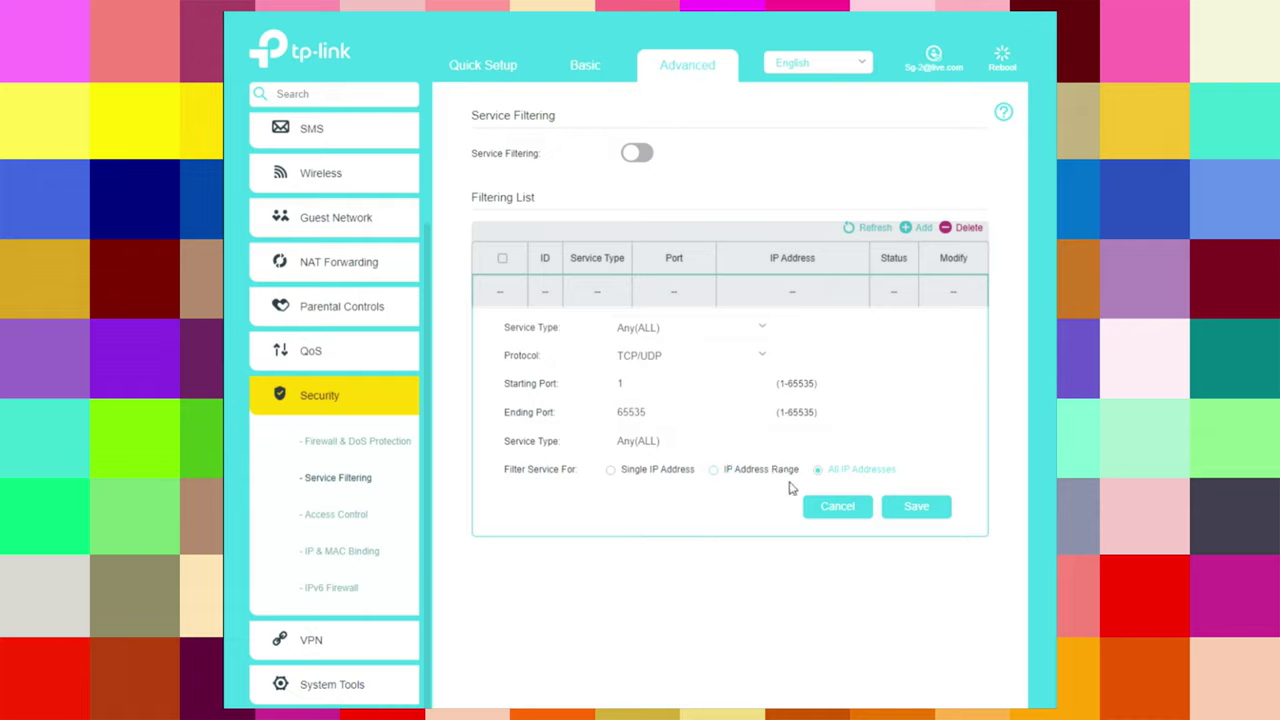
click(840, 512)
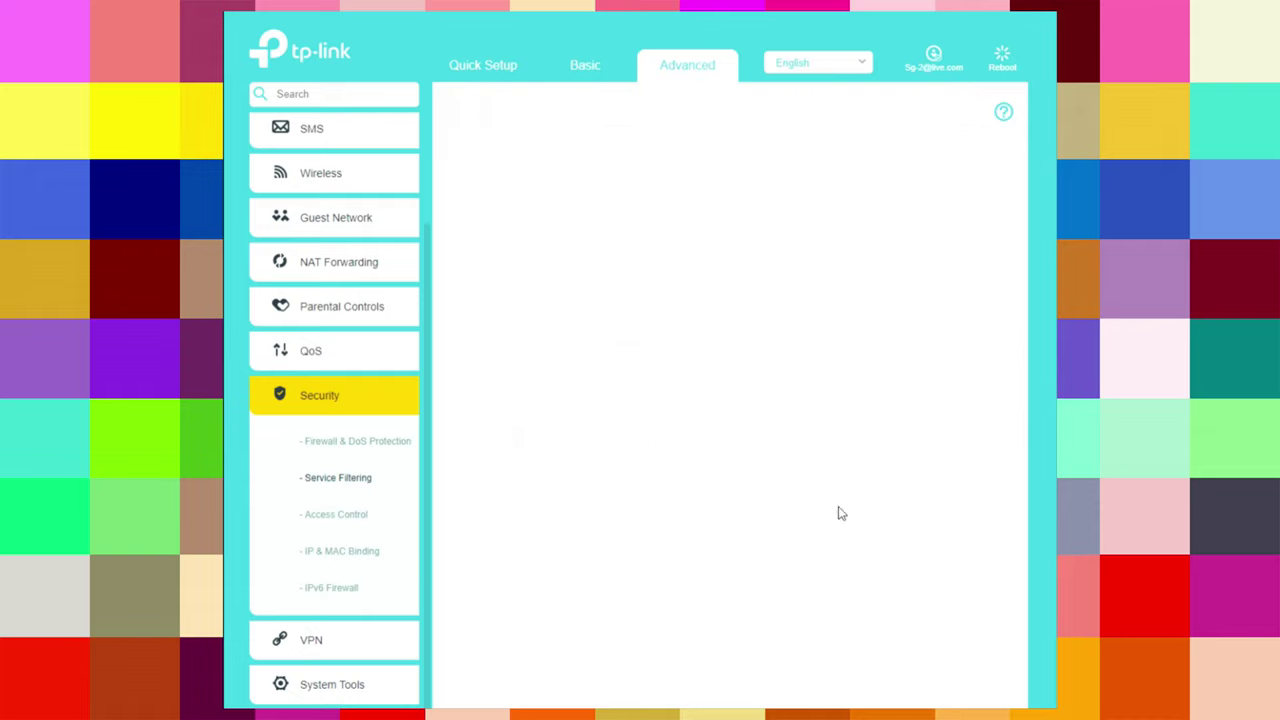
- Go through Access Control to IP & MAC Binding and toggle binding on and back off
click(330, 517)
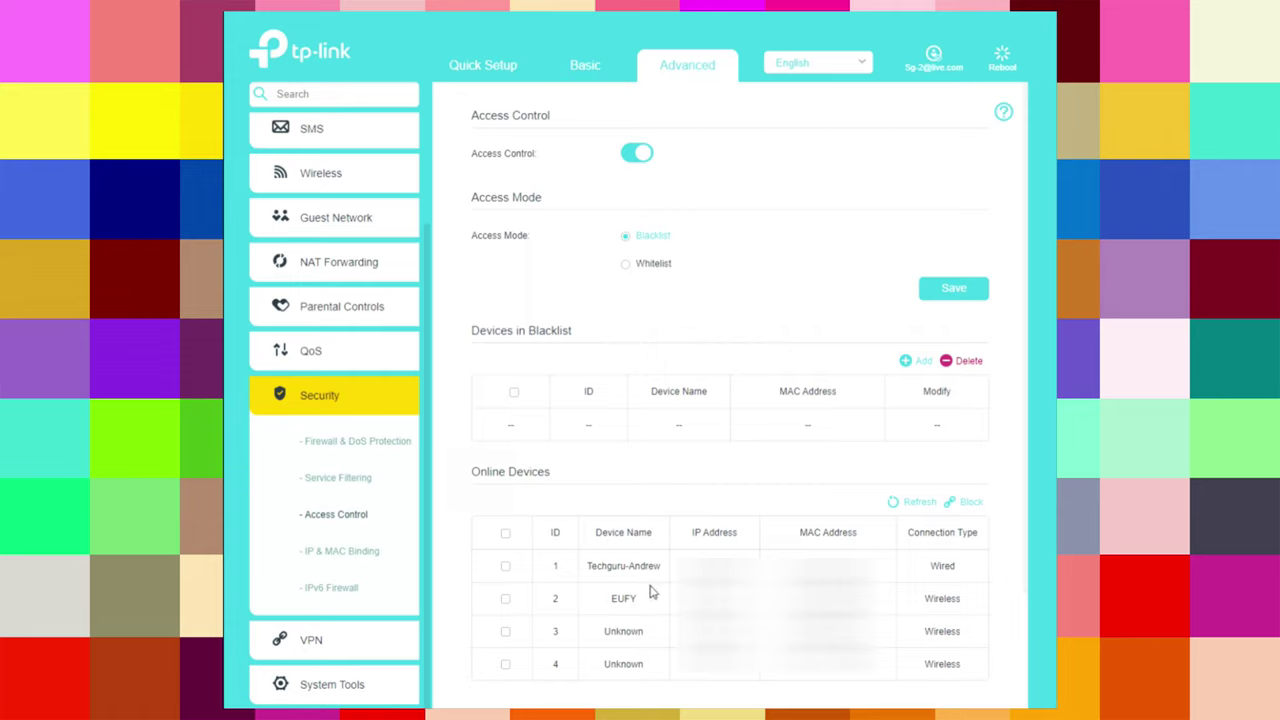
click(336, 555)
click(636, 156)
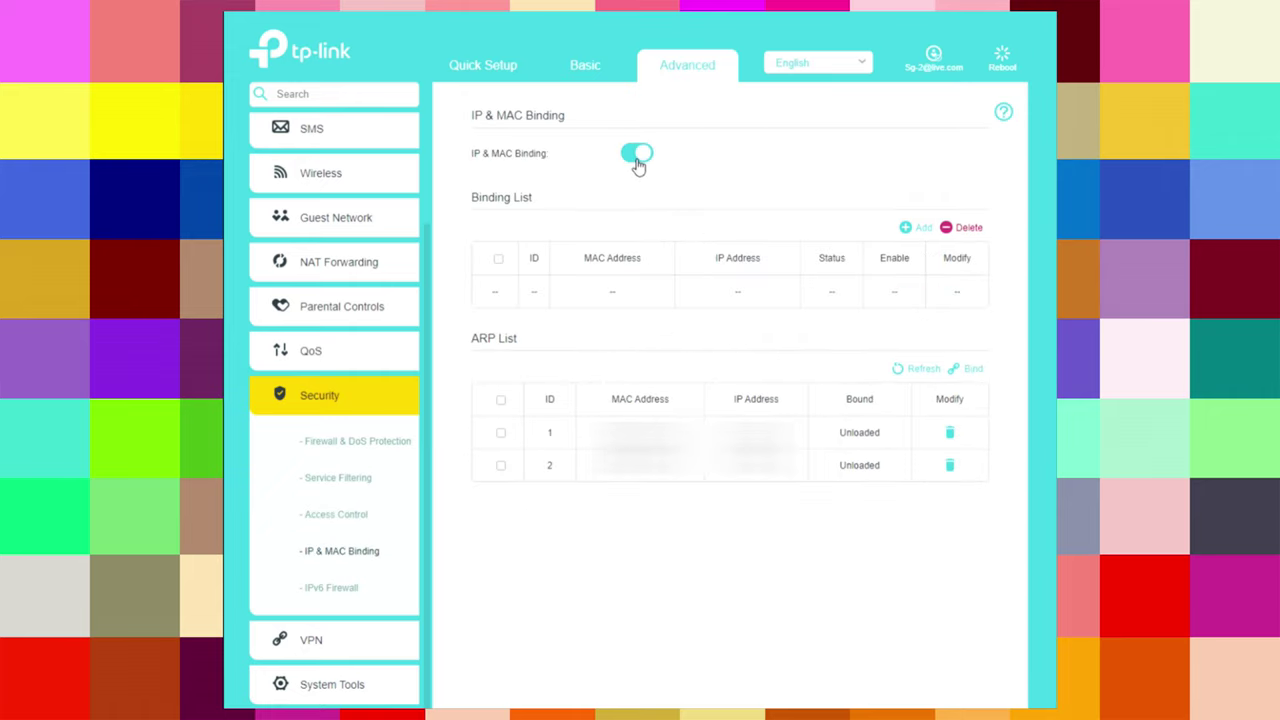
click(635, 158)
- Draft an LTE, ALL-protocol inbound IPv6 firewall rule, cancel it, and switch the firewall off
click(330, 594)
click(683, 153)
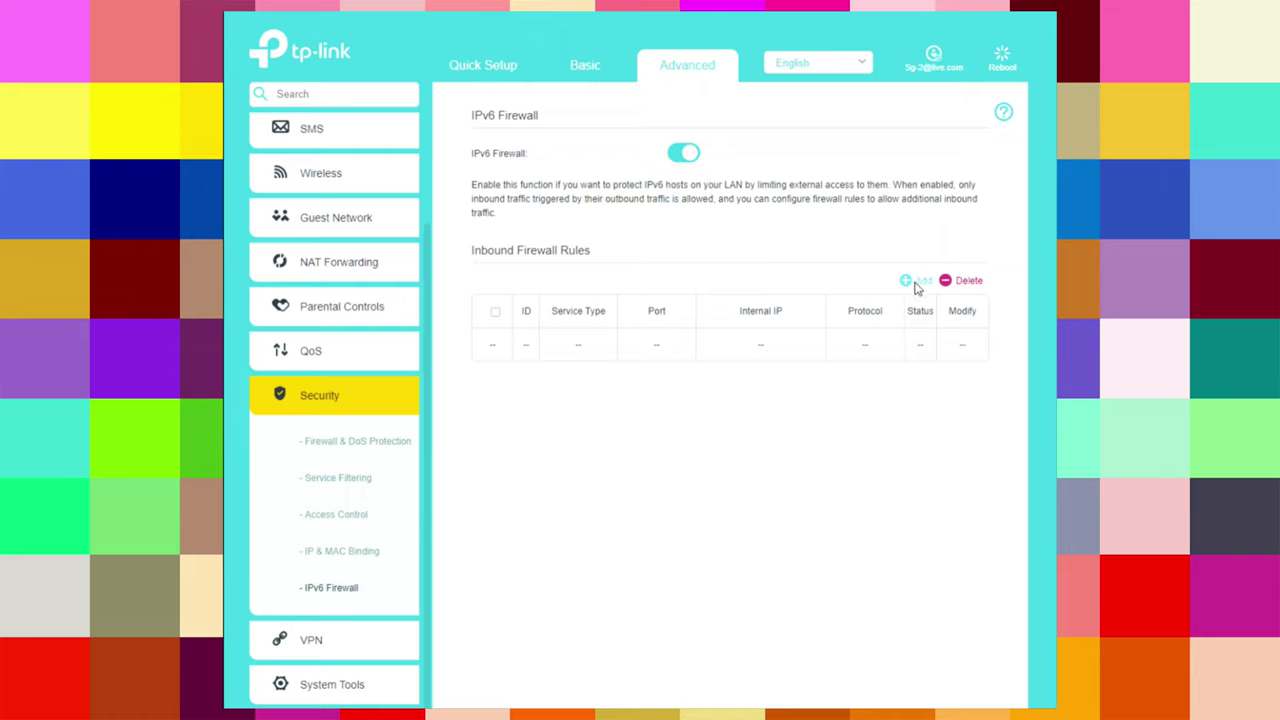
click(912, 281)
click(767, 382)
click(751, 407)
click(731, 500)
click(852, 478)
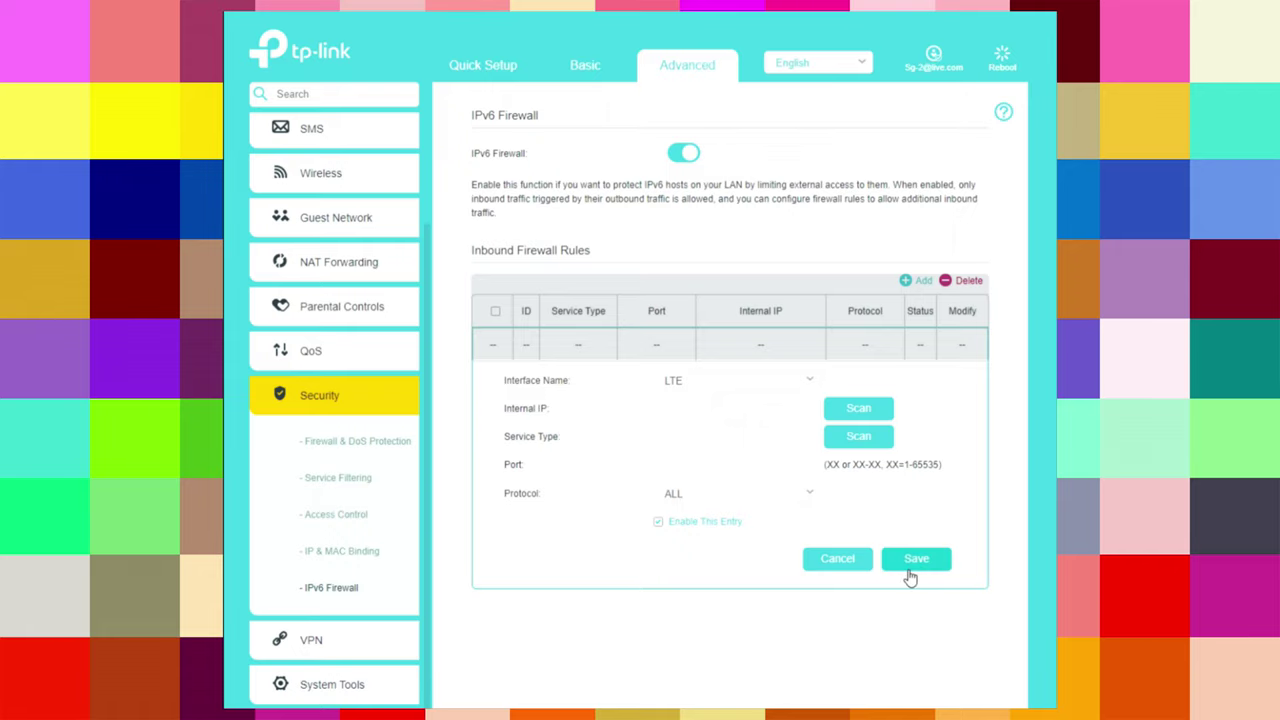
click(836, 567)
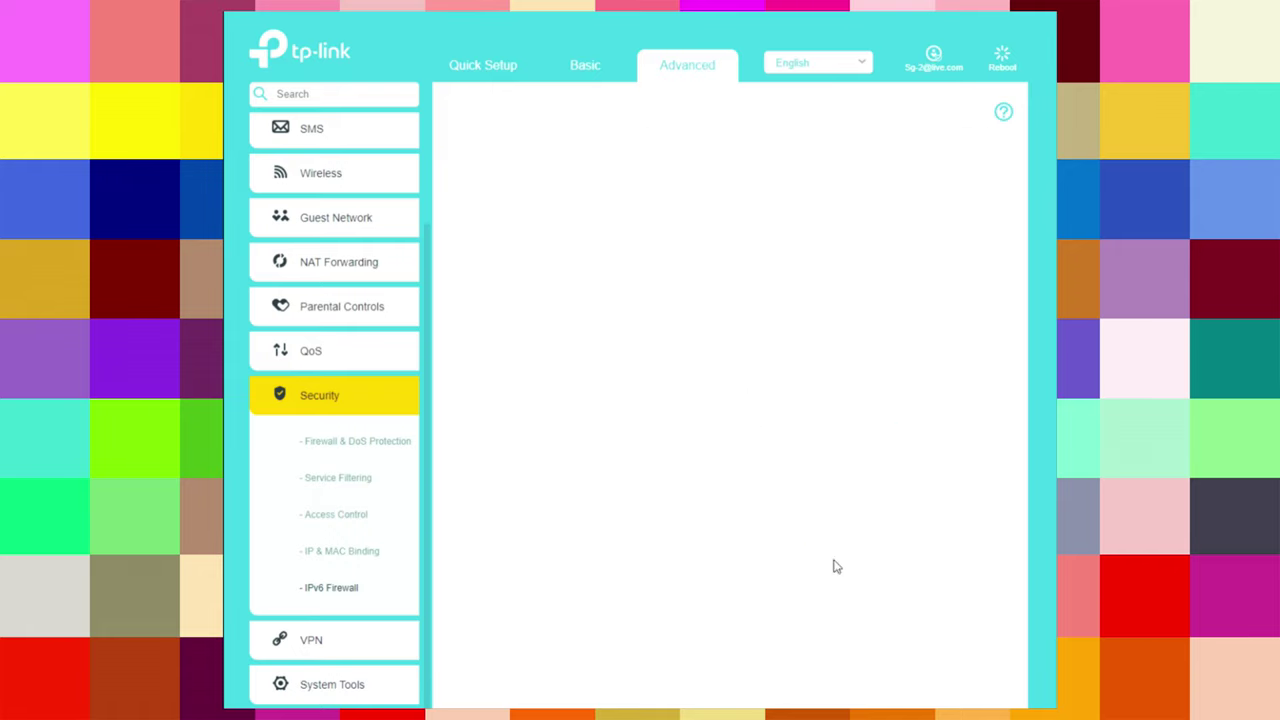
click(681, 152)
click(313, 645)
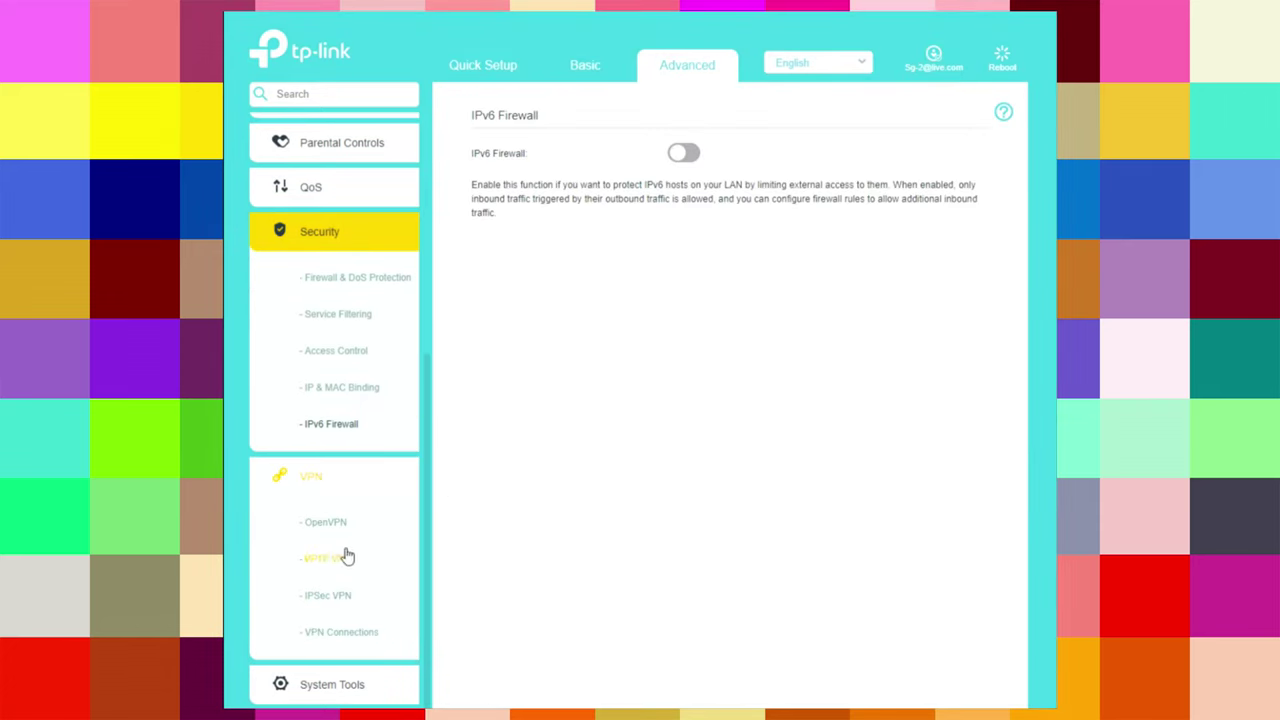
- Set OpenVPN client access to home network only, then view PPTP VPN and IPSec VPN
click(333, 524)
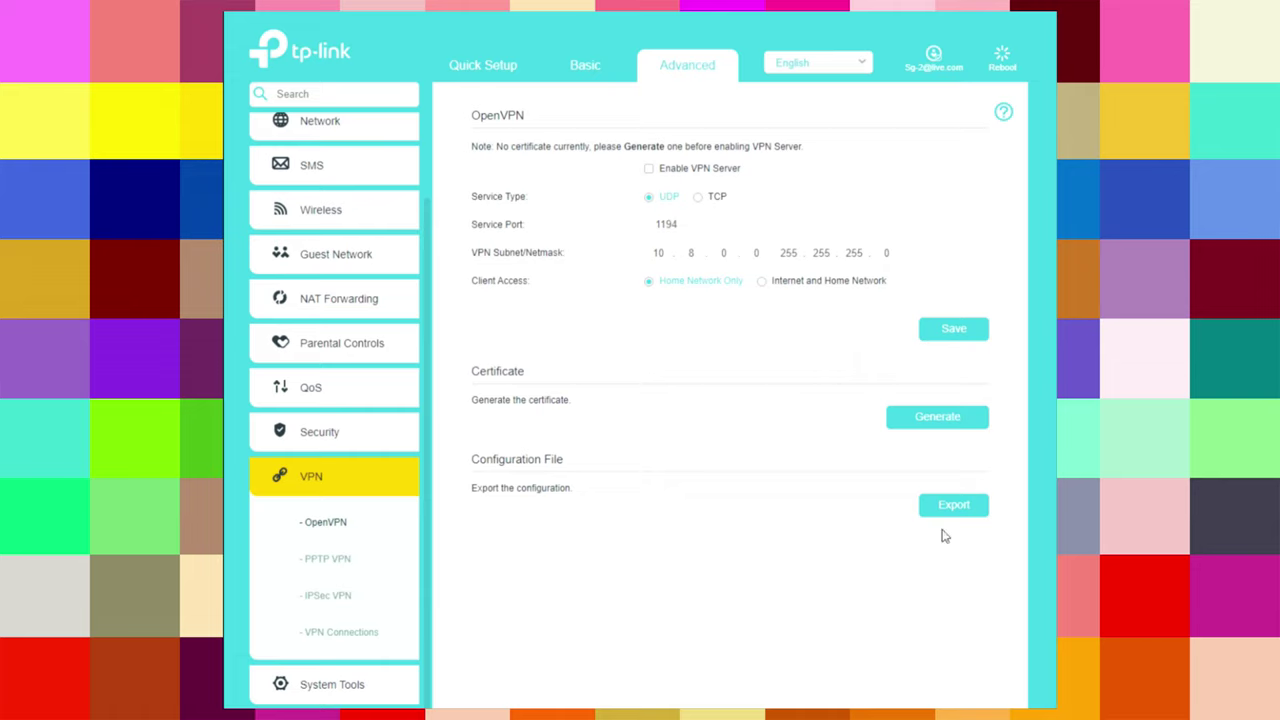
click(763, 285)
click(650, 284)
click(328, 562)
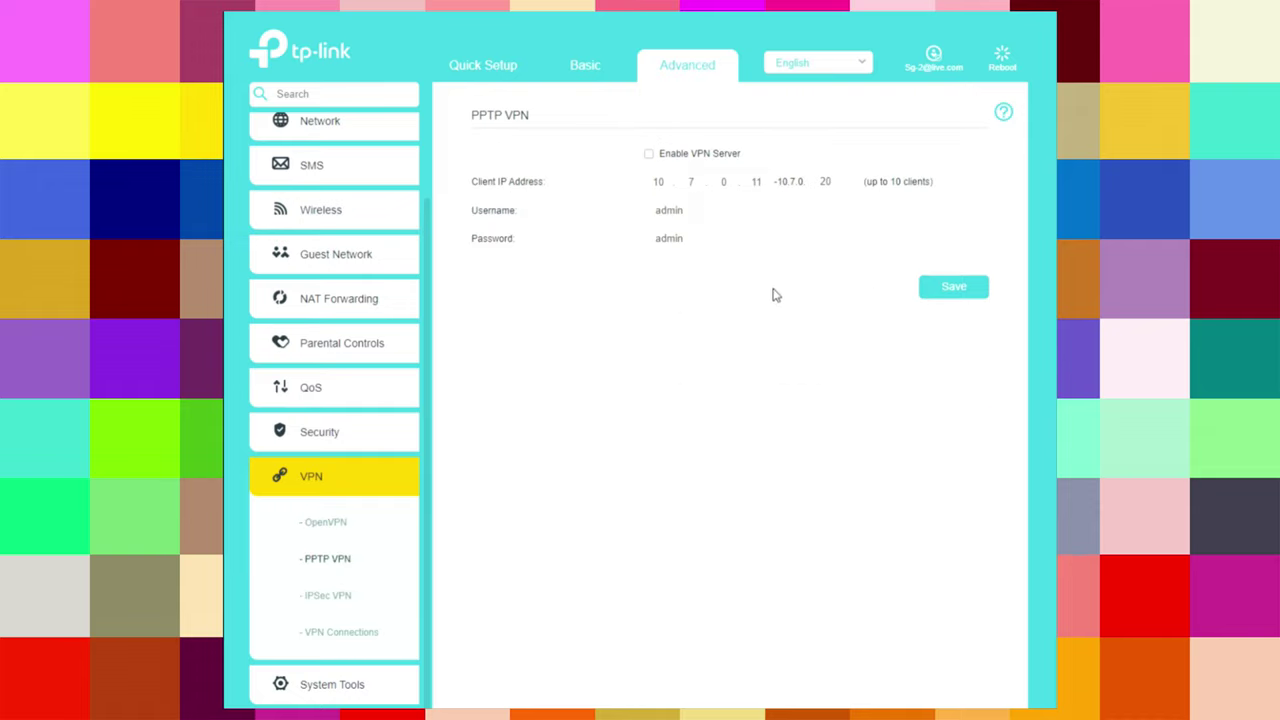
click(333, 598)
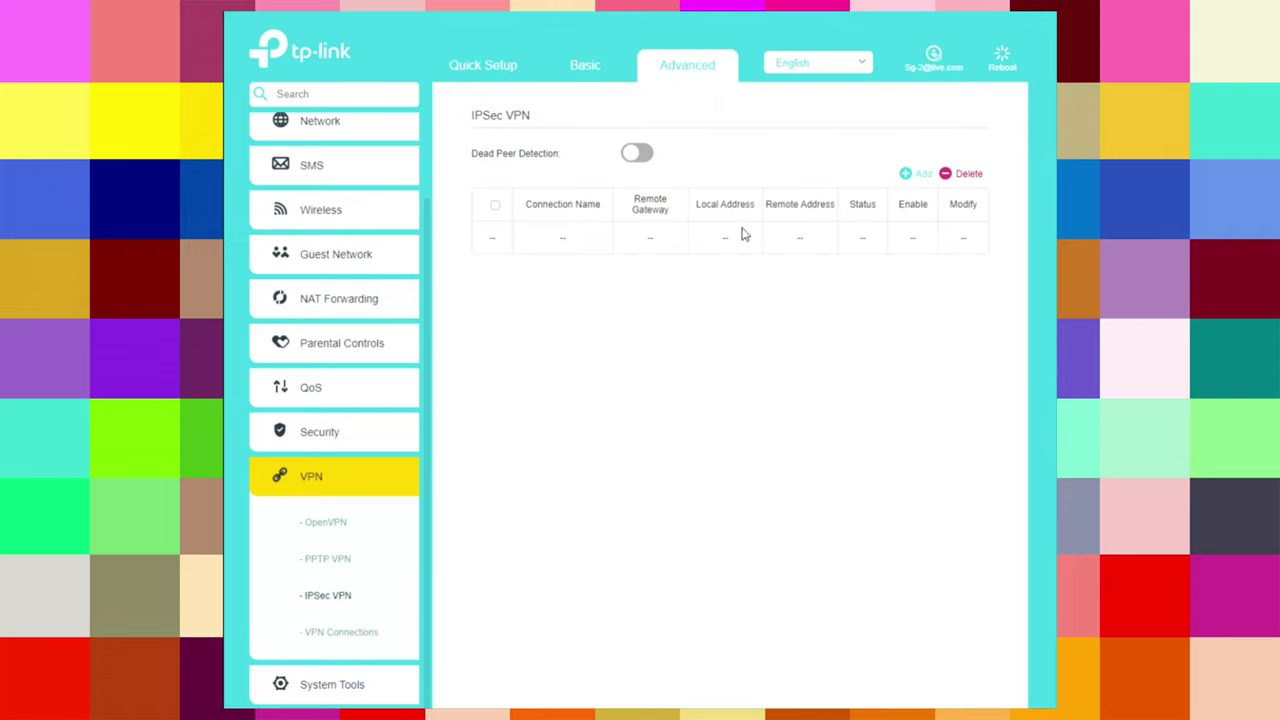
- Enable Dead Peer Detection and start an IPsec connection with Auto (IKE), entering a pre-shared key
click(635, 154)
click(920, 176)
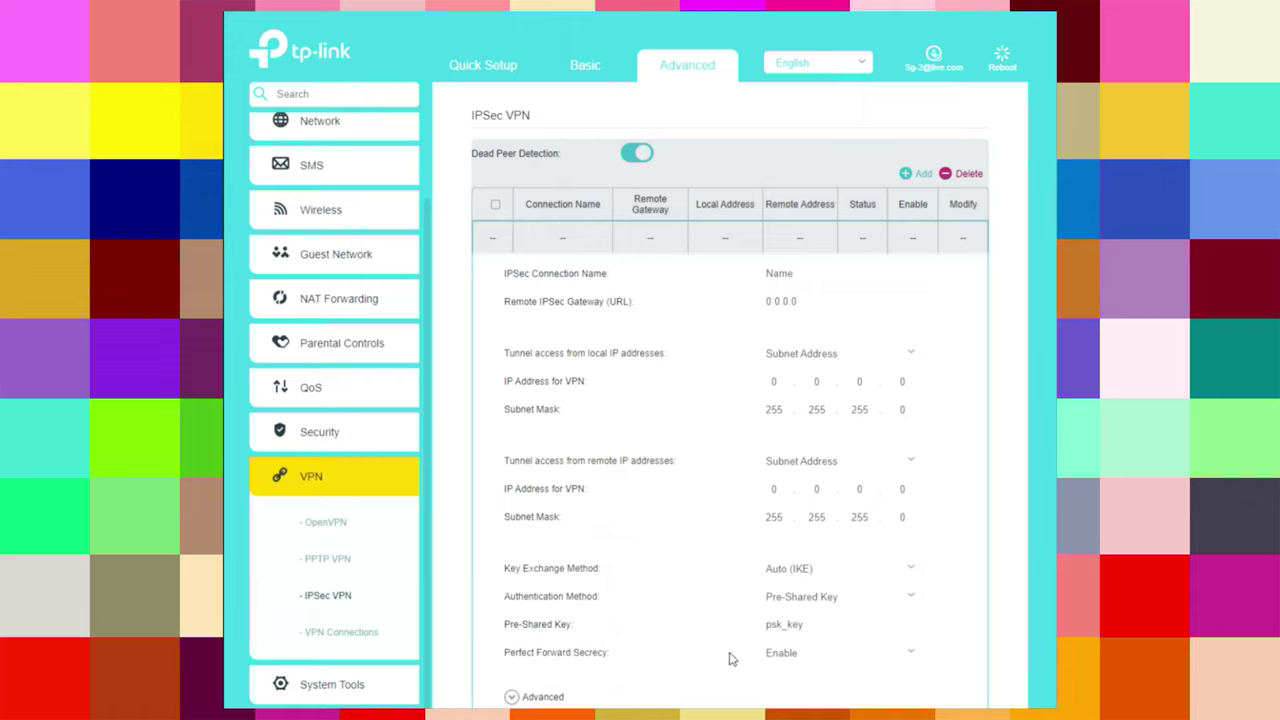
click(889, 572)
click(886, 592)
click(857, 604)
click(857, 625)
click(871, 626)
text(psk_key)
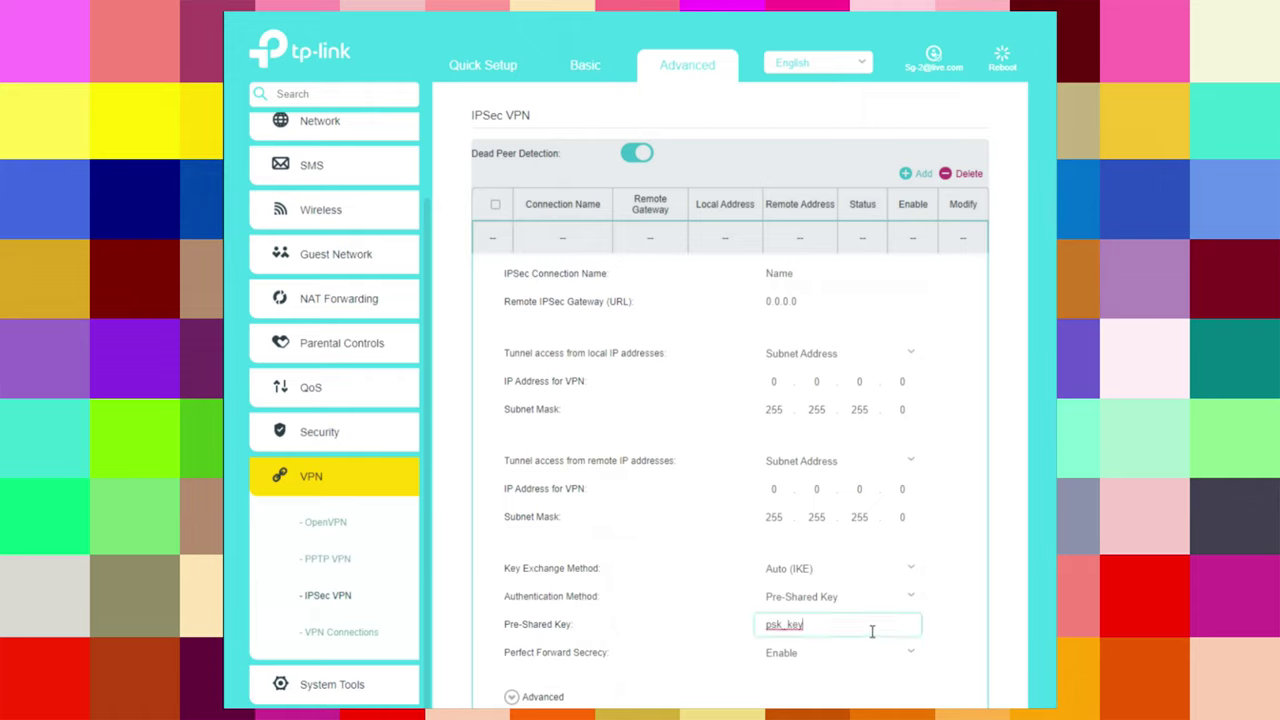
- Save the connection with Perfect Forward Secrecy enabled, turn Dead Peer Detection off, view VPN Connections
click(855, 661)
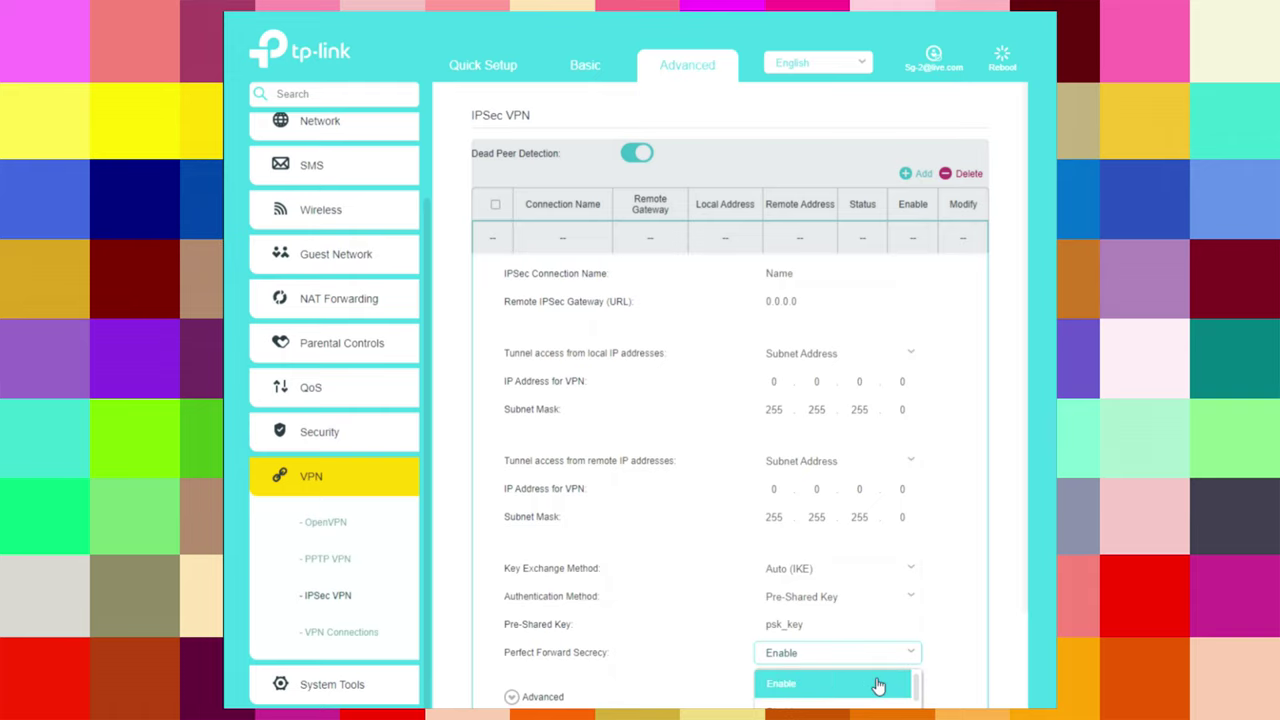
scroll(866, 665, down, 1)
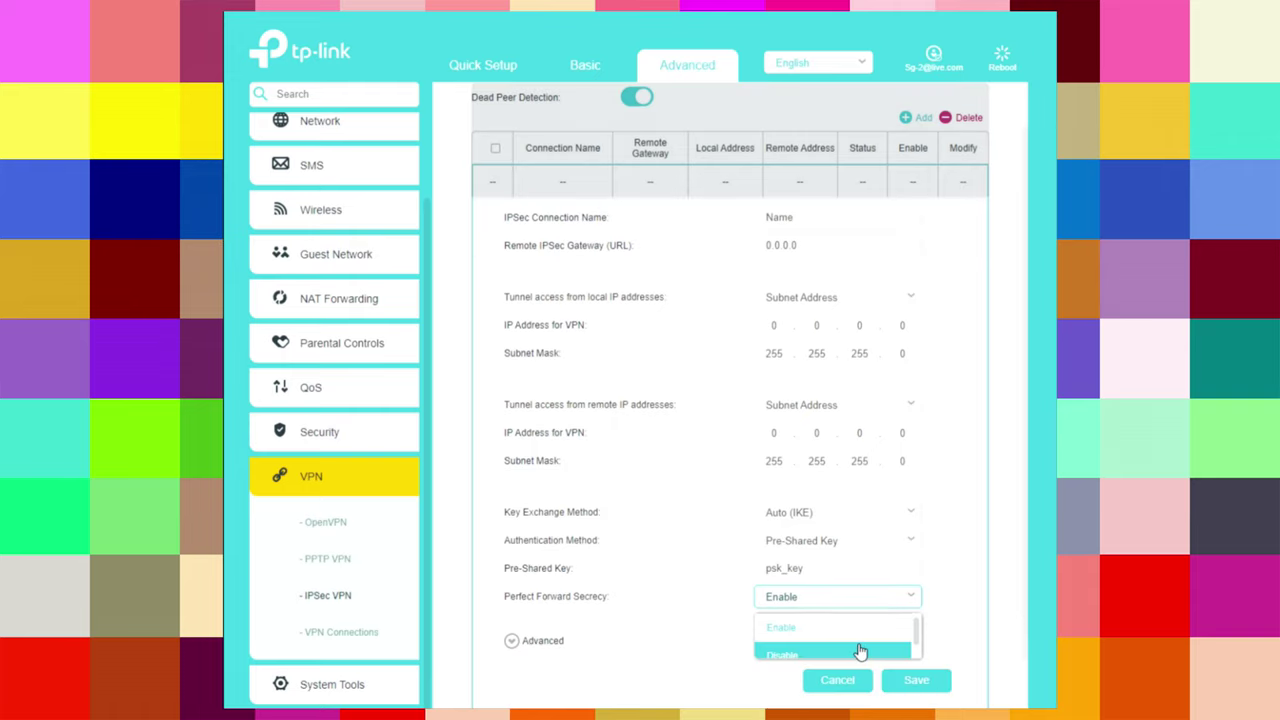
scroll(860, 652, up, 1)
click(857, 651)
scroll(900, 630, down, 2)
click(914, 620)
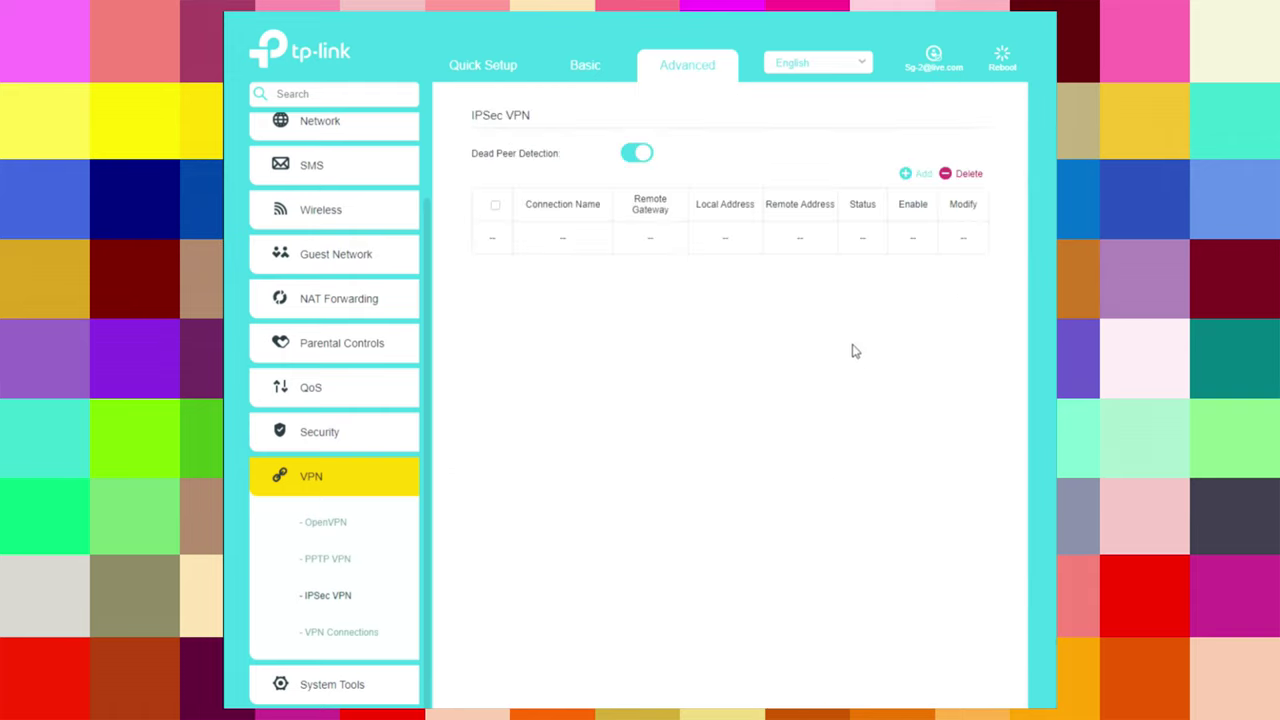
click(637, 153)
click(341, 632)
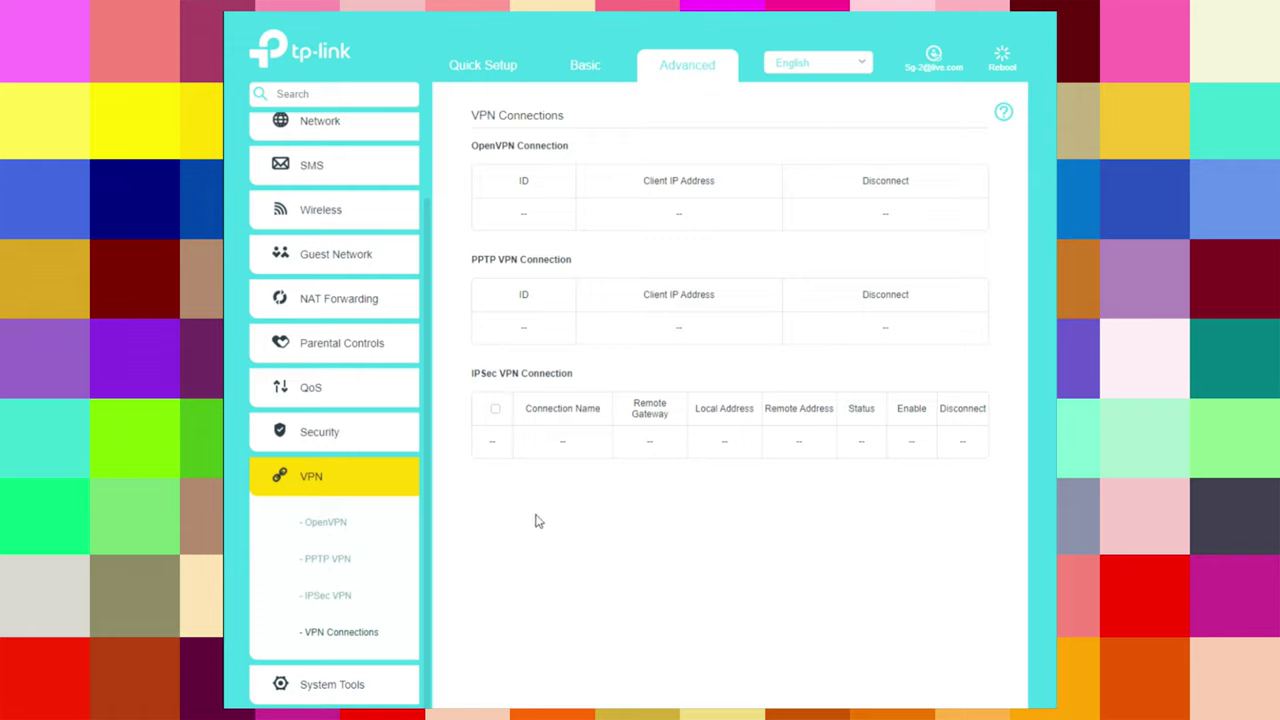
click(355, 693)
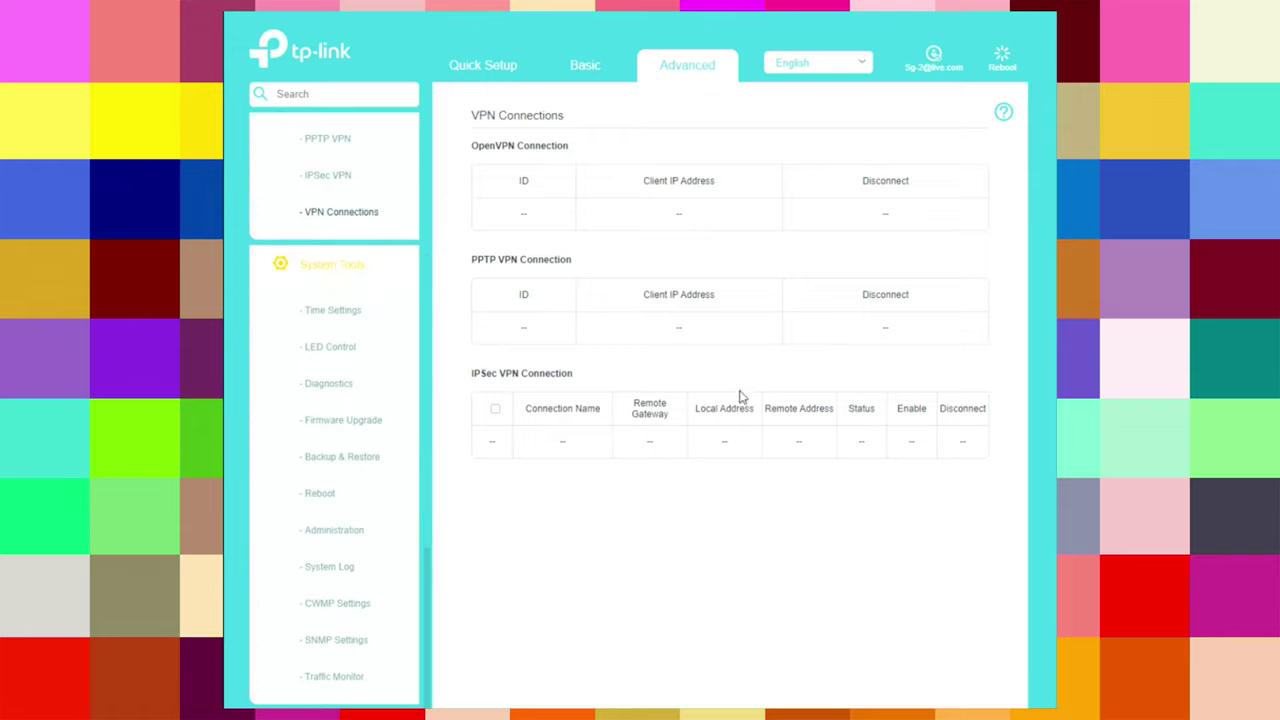
- Review Time Settings, then enable Night Mode on the LED Control page
click(345, 316)
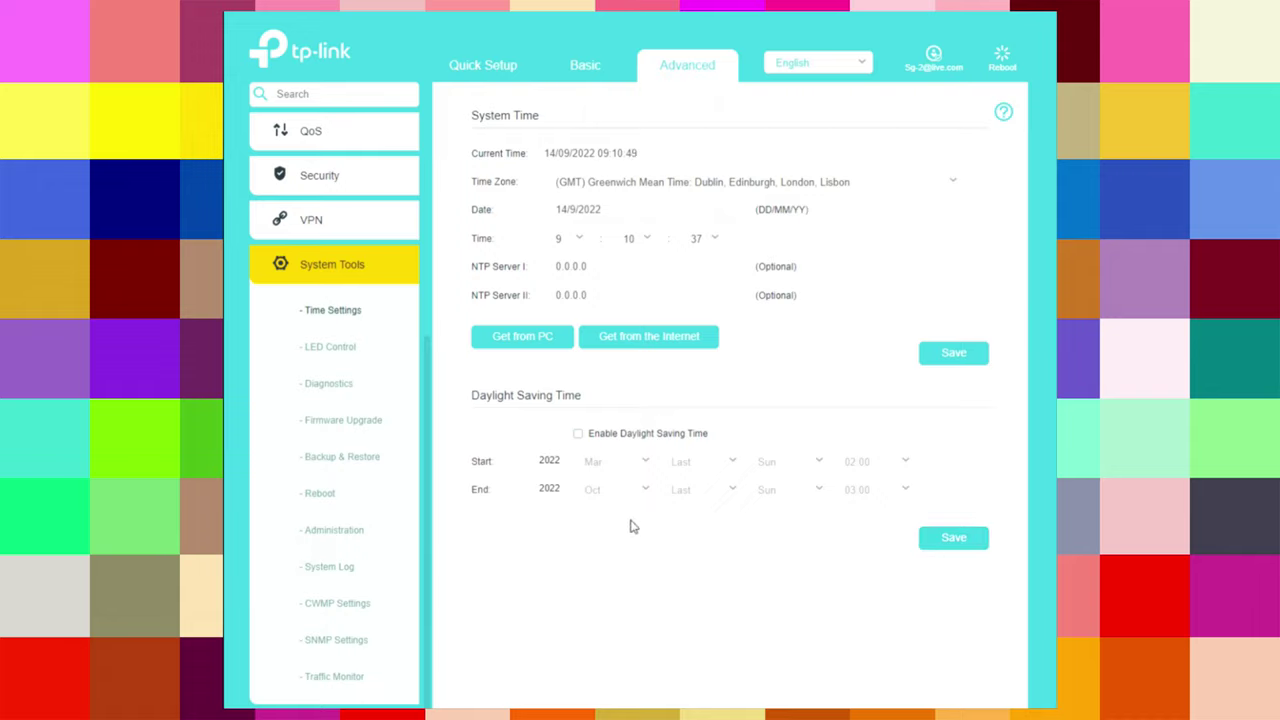
click(332, 350)
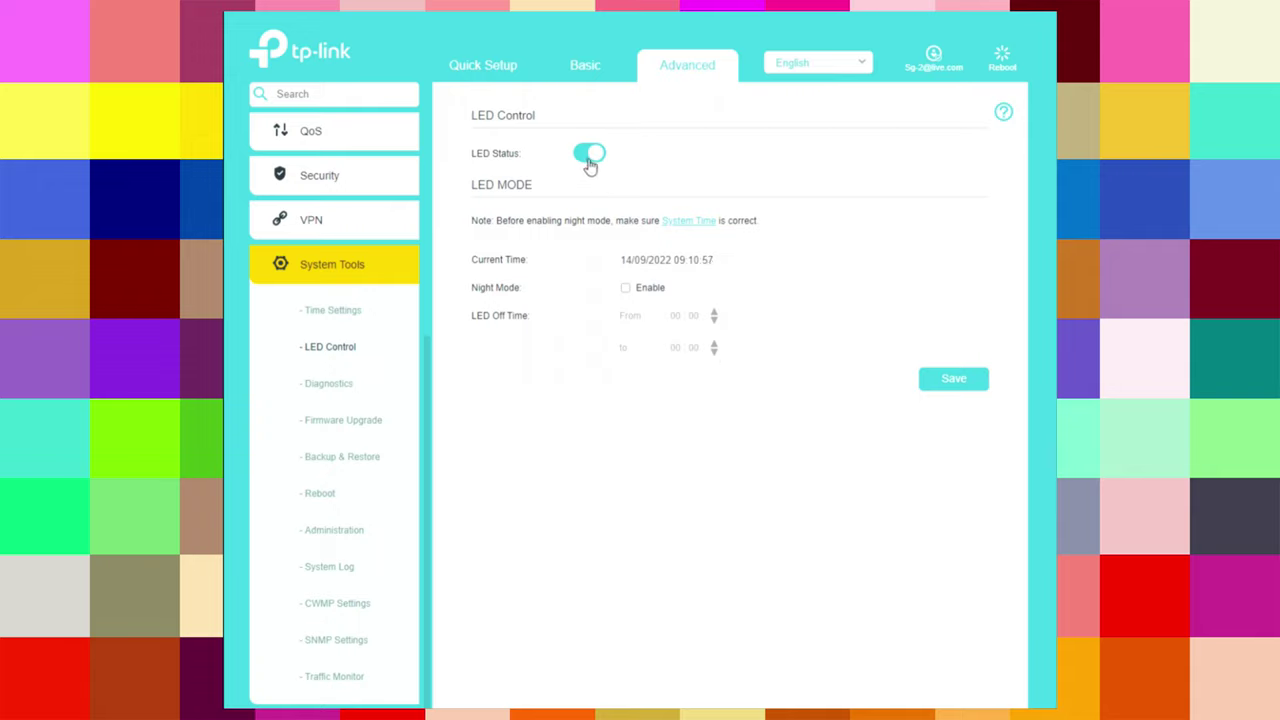
click(625, 289)
- Toggle LED Status off and back on, then save the LED settings
click(590, 155)
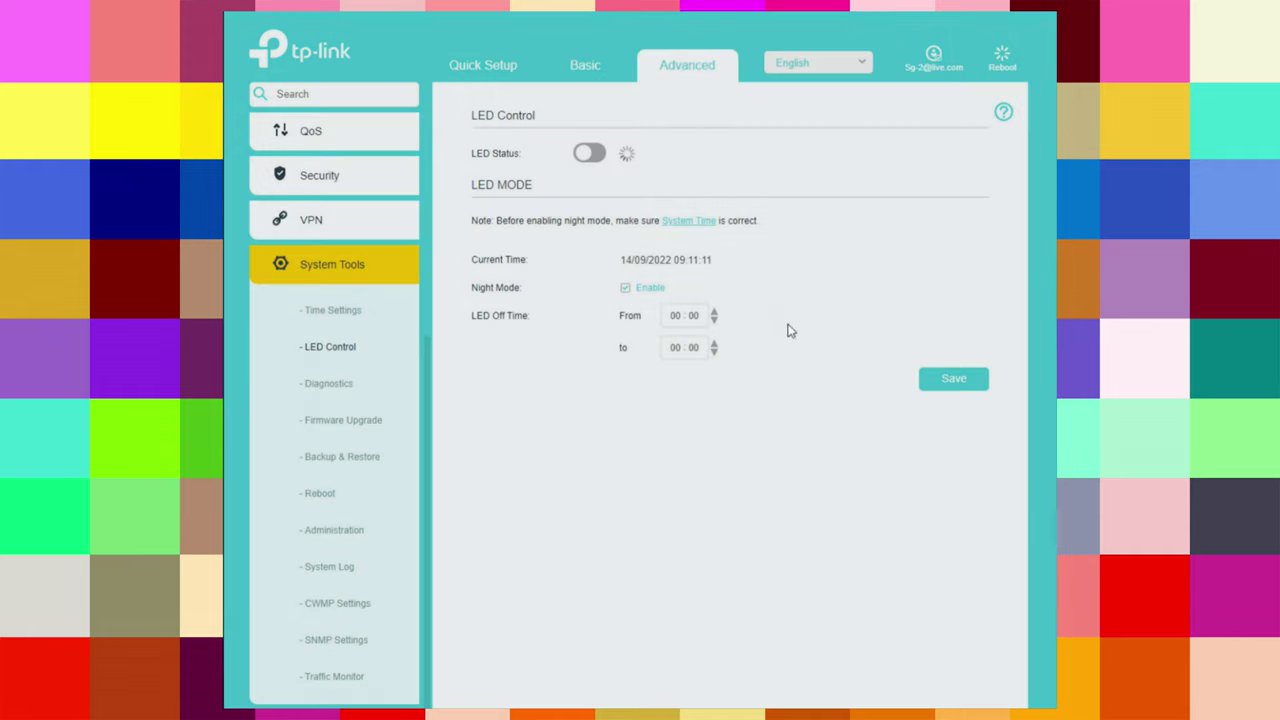
click(590, 155)
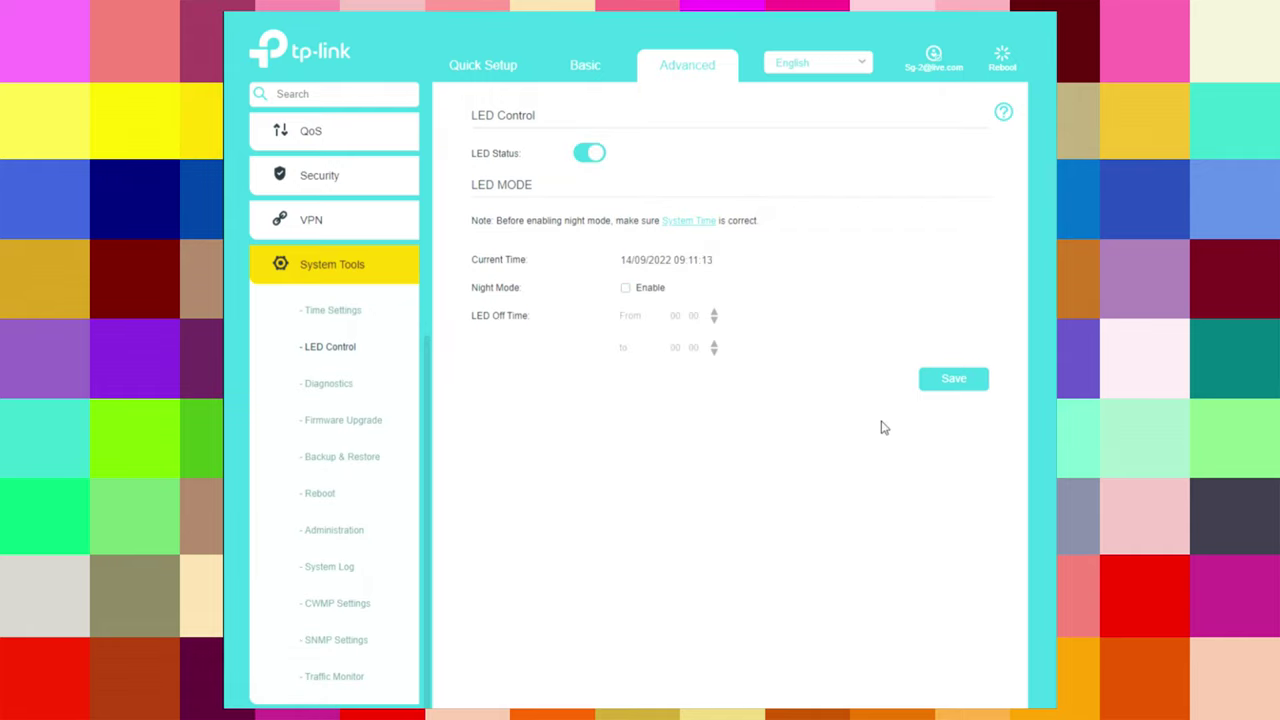
click(966, 384)
- Run the connection diagnostics (all three tests pass) and confirm the firmware is up to date
click(331, 390)
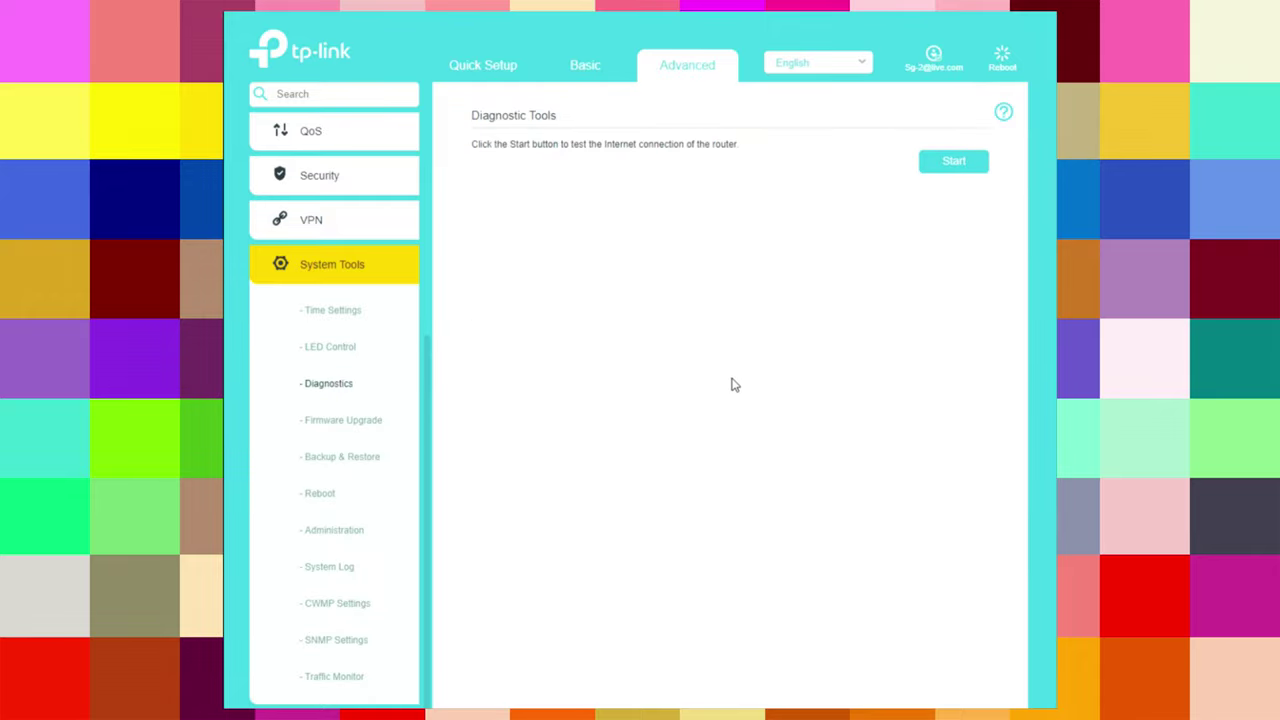
click(953, 162)
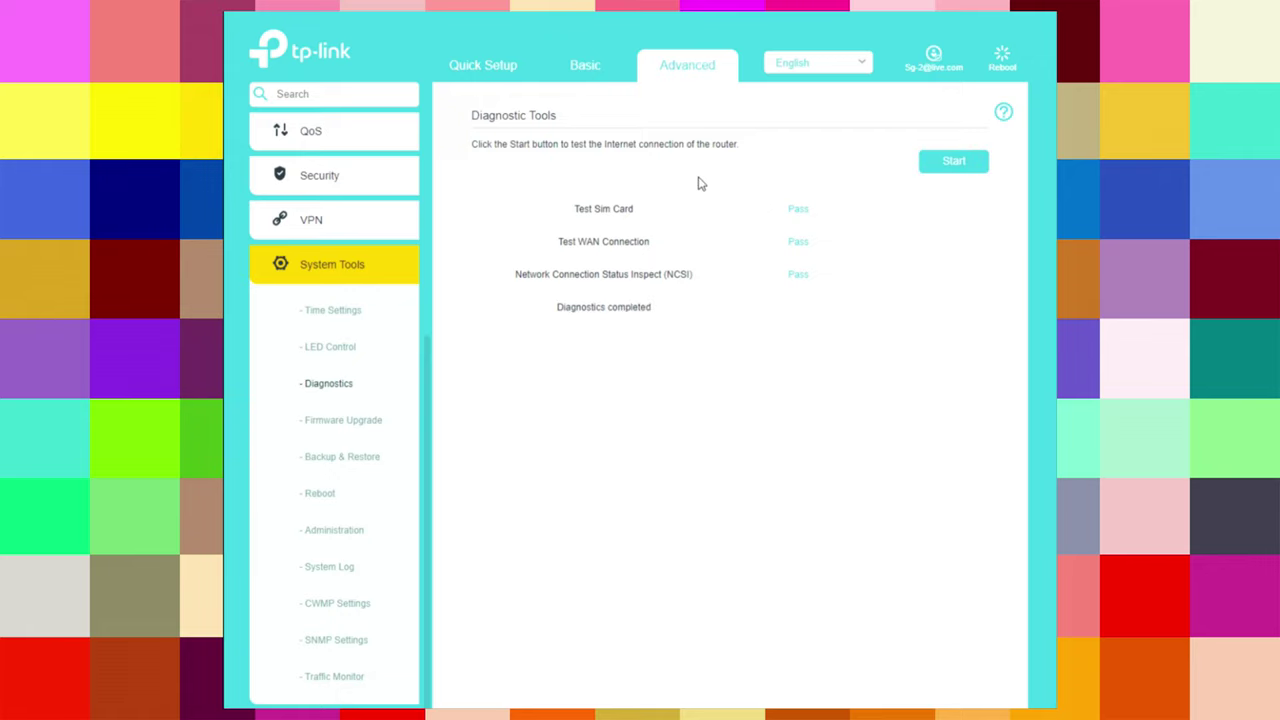
click(343, 420)
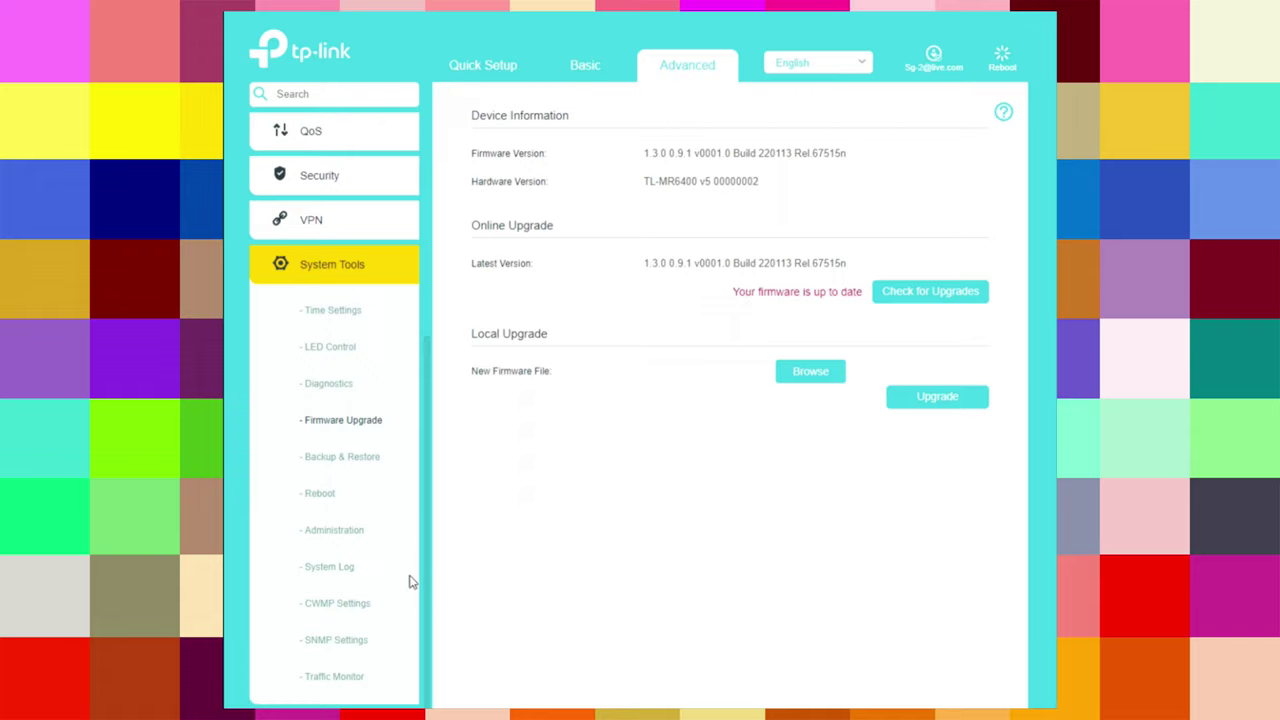
click(336, 458)
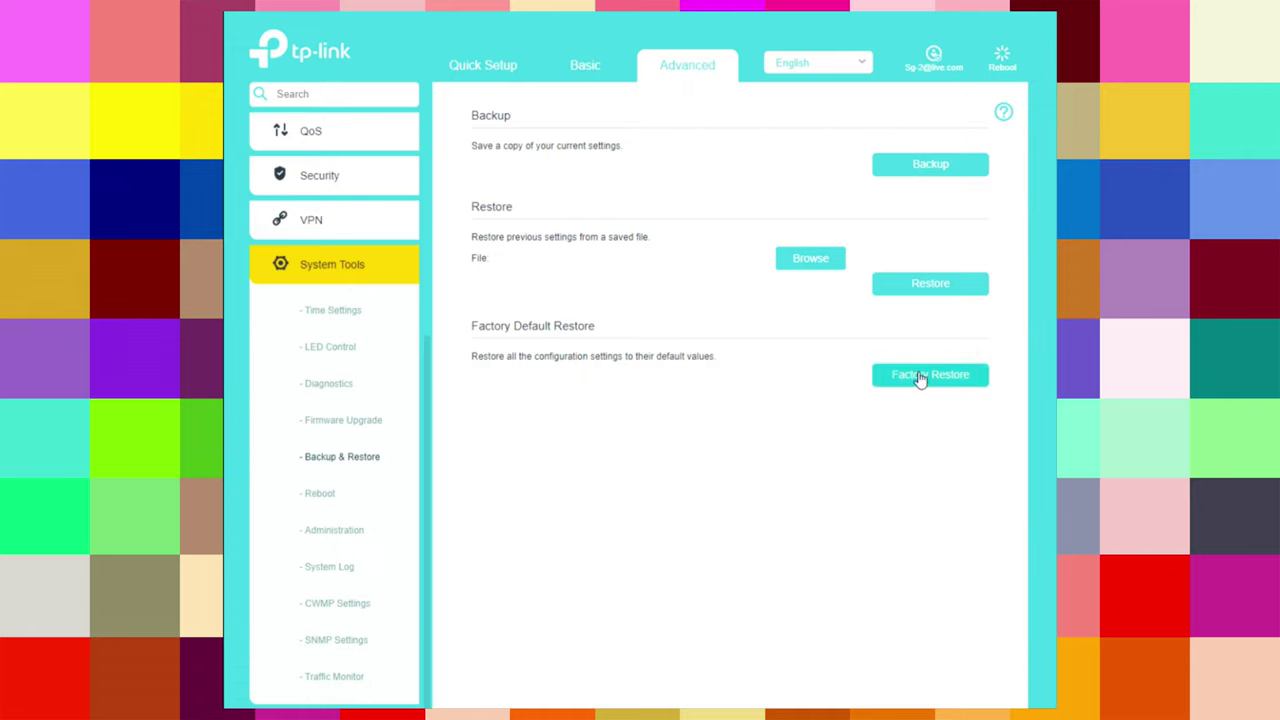
- Enable the reboot schedule on the Reboot page (03:00 every day)
click(329, 496)
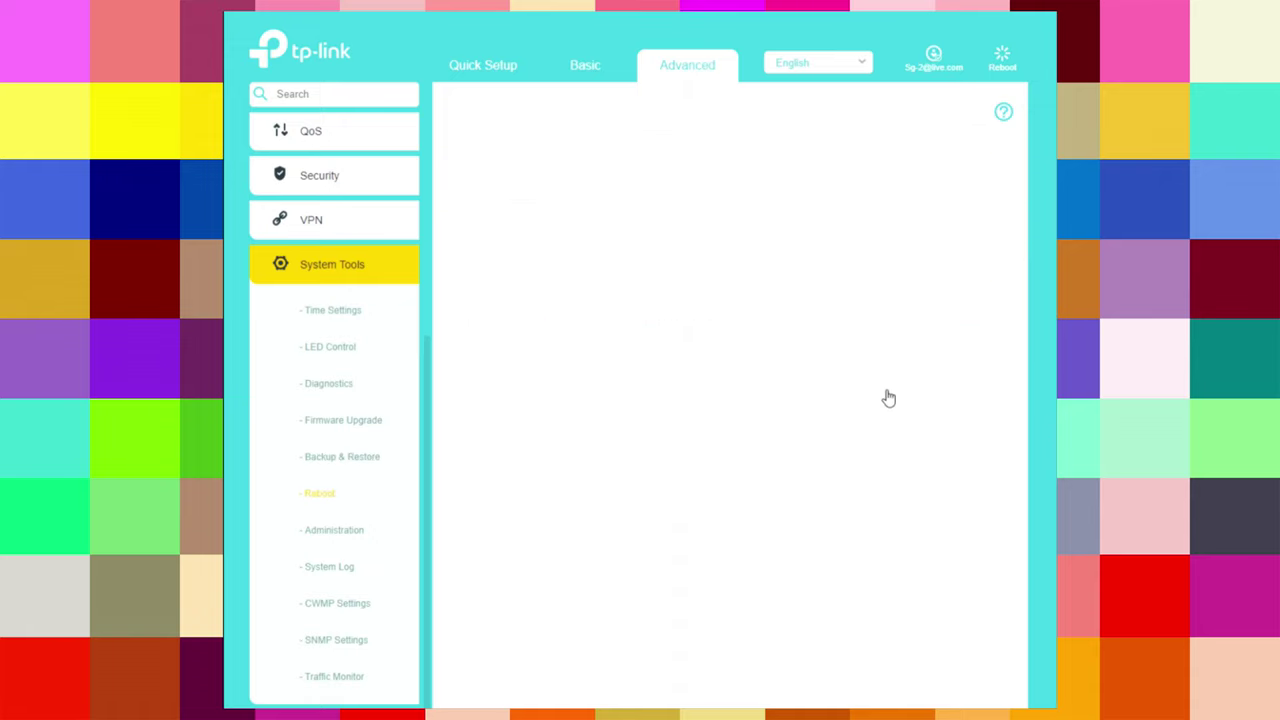
click(625, 295)
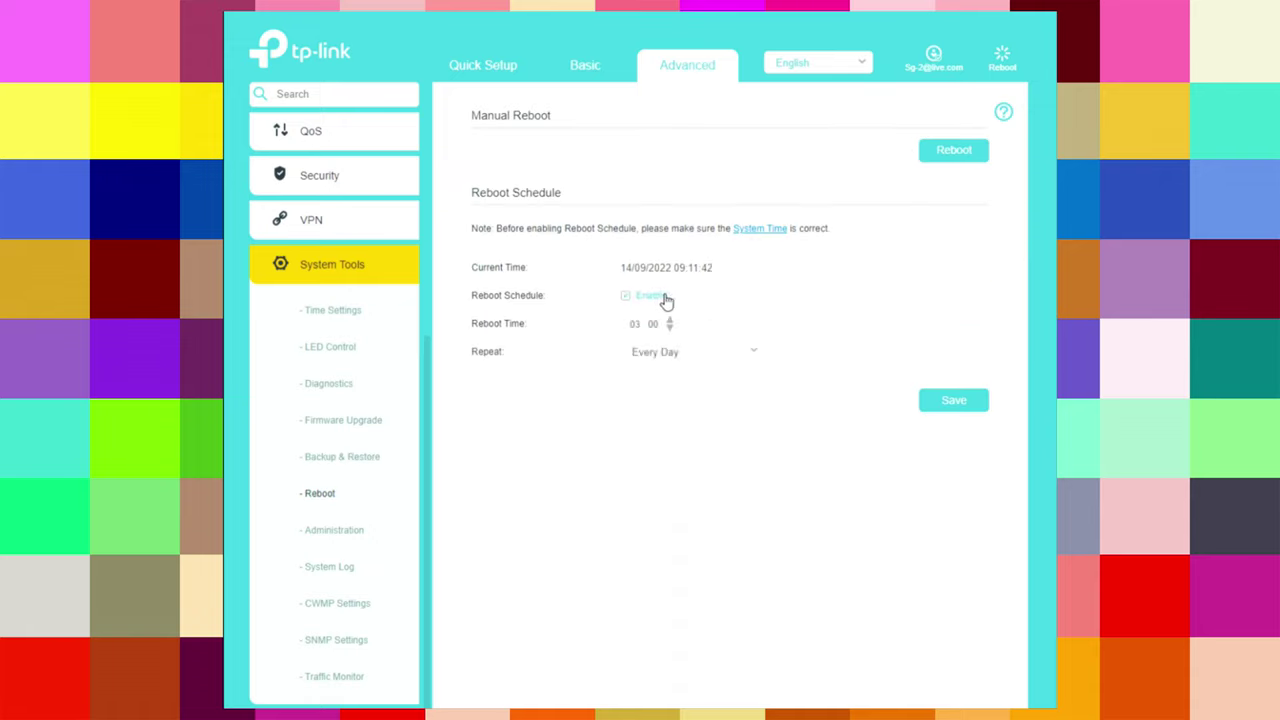
- Try the Every Week and Every Month reboot repeats, leaving day 1 selected
click(660, 358)
click(686, 412)
click(826, 360)
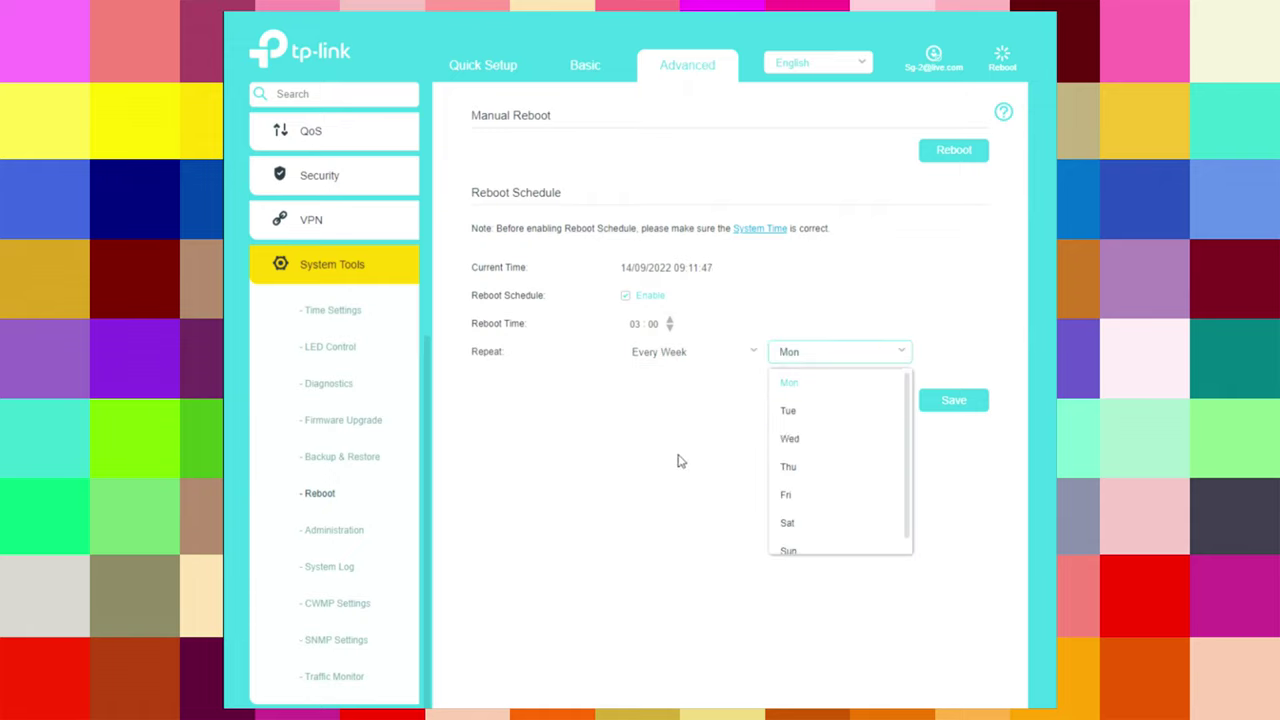
click(683, 356)
click(697, 456)
click(843, 355)
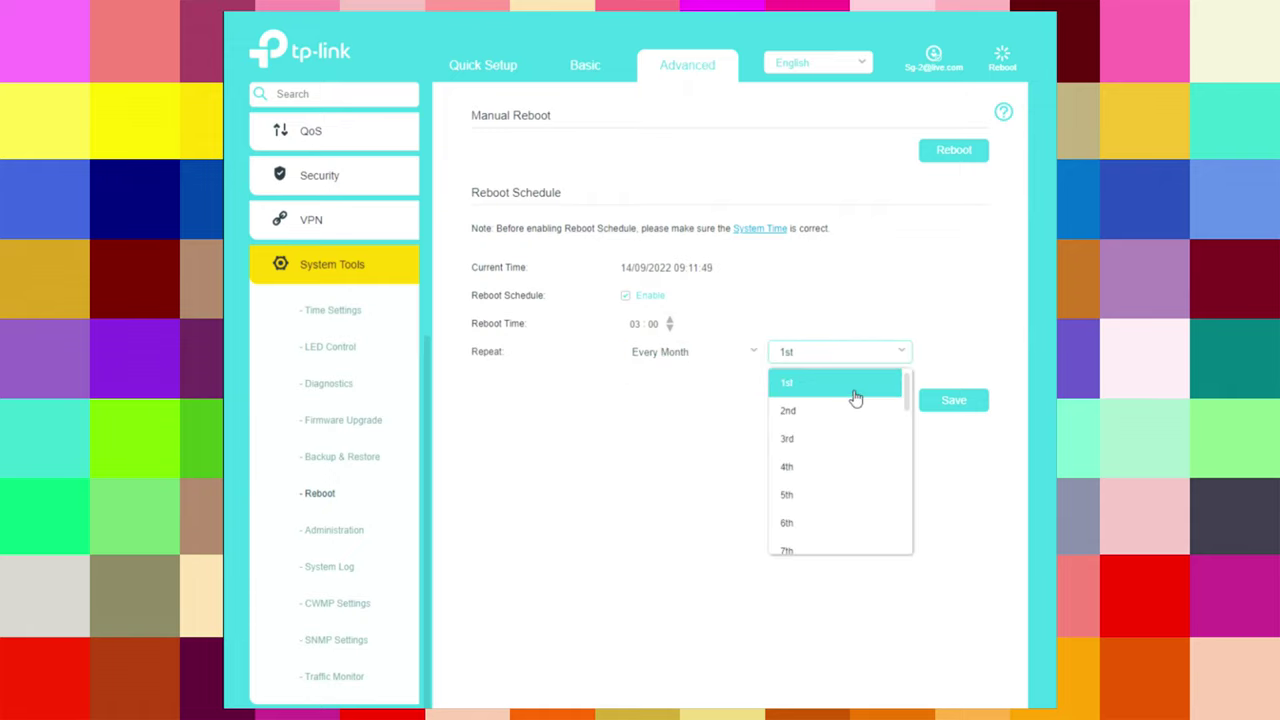
scroll(829, 488, down, 5)
click(676, 458)
- Disable the reboot schedule and save it
click(626, 296)
click(953, 402)
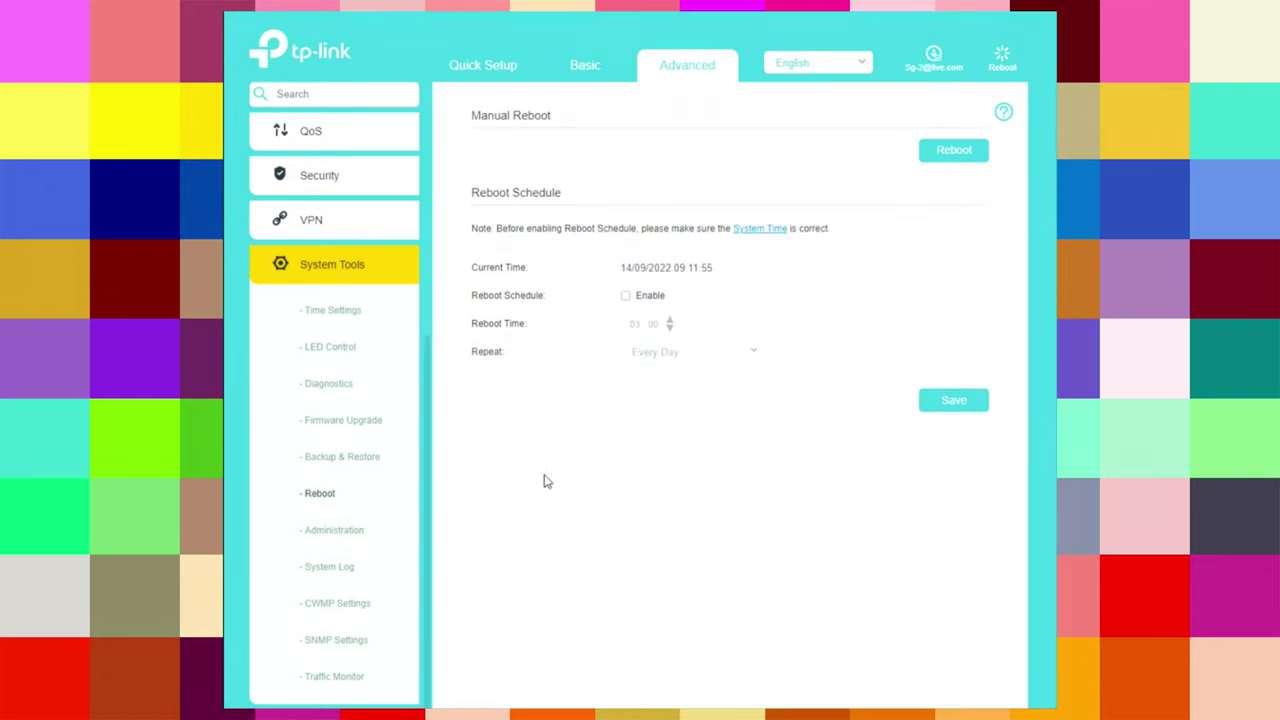
click(347, 533)
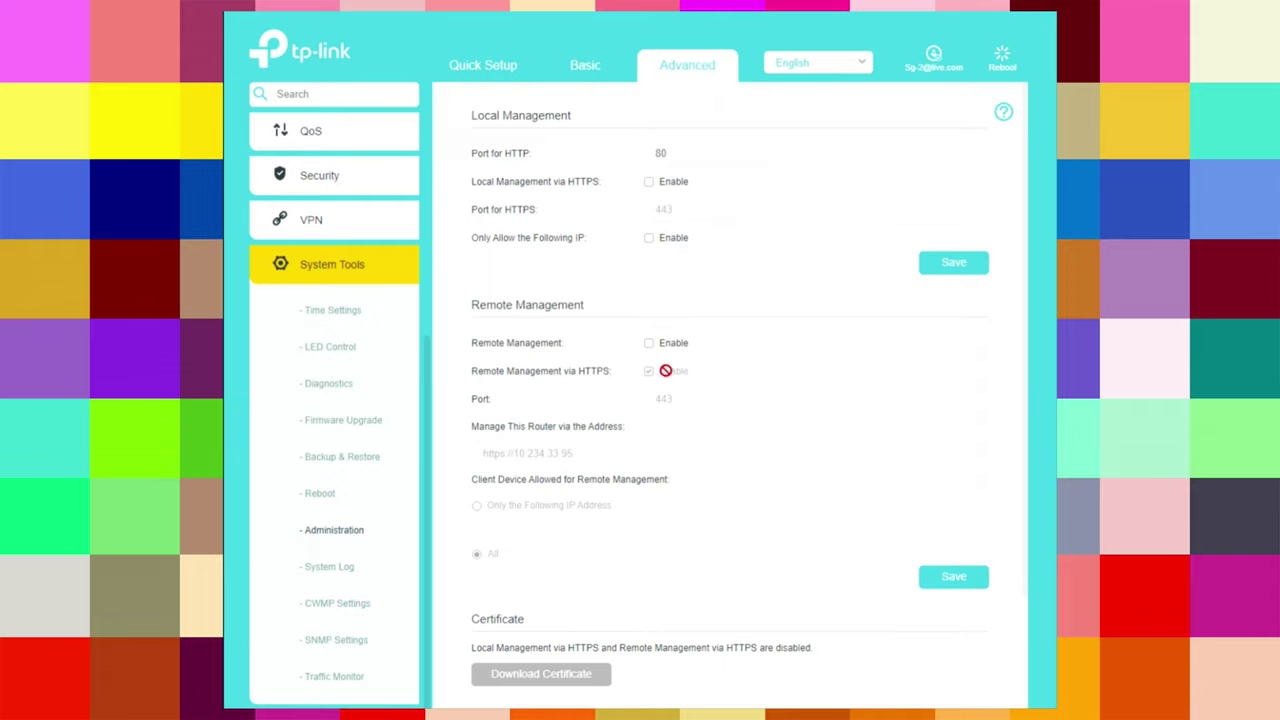
- Open the System Log and check its Type (ALL) and Level (Debug) filters without changing them
scroll(778, 471, down, 1)
scroll(778, 471, down, 1)
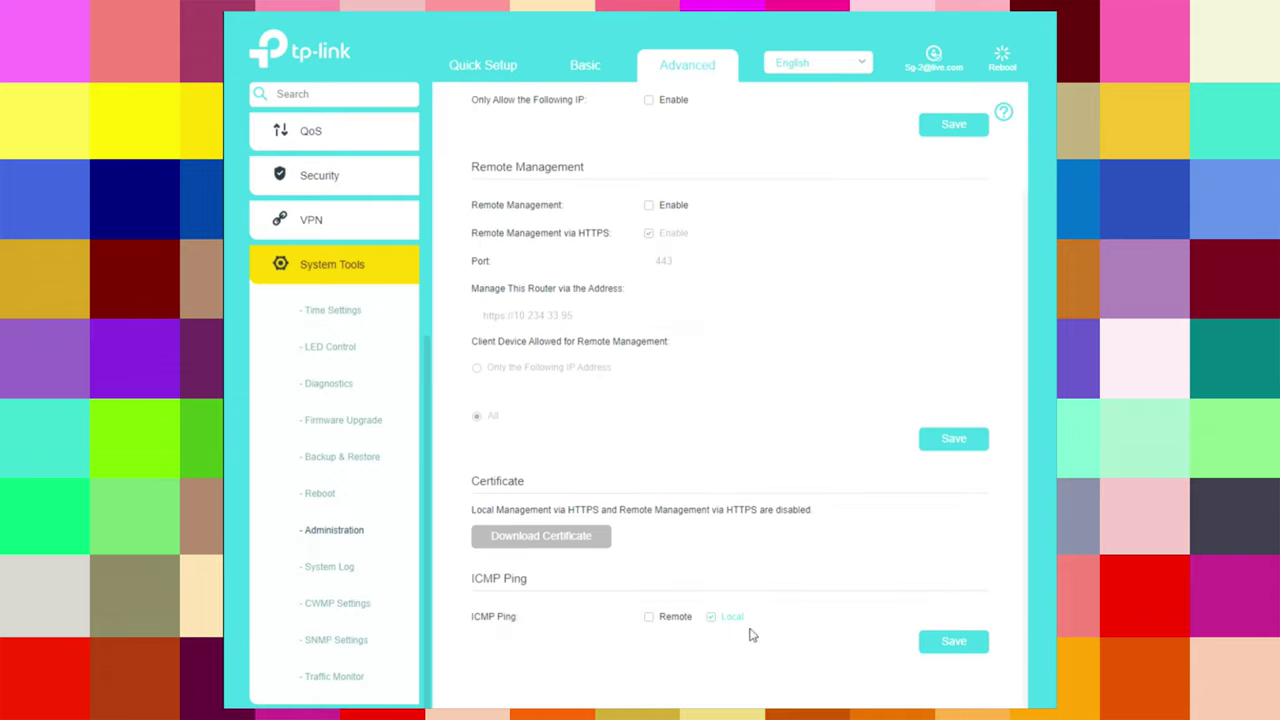
click(338, 568)
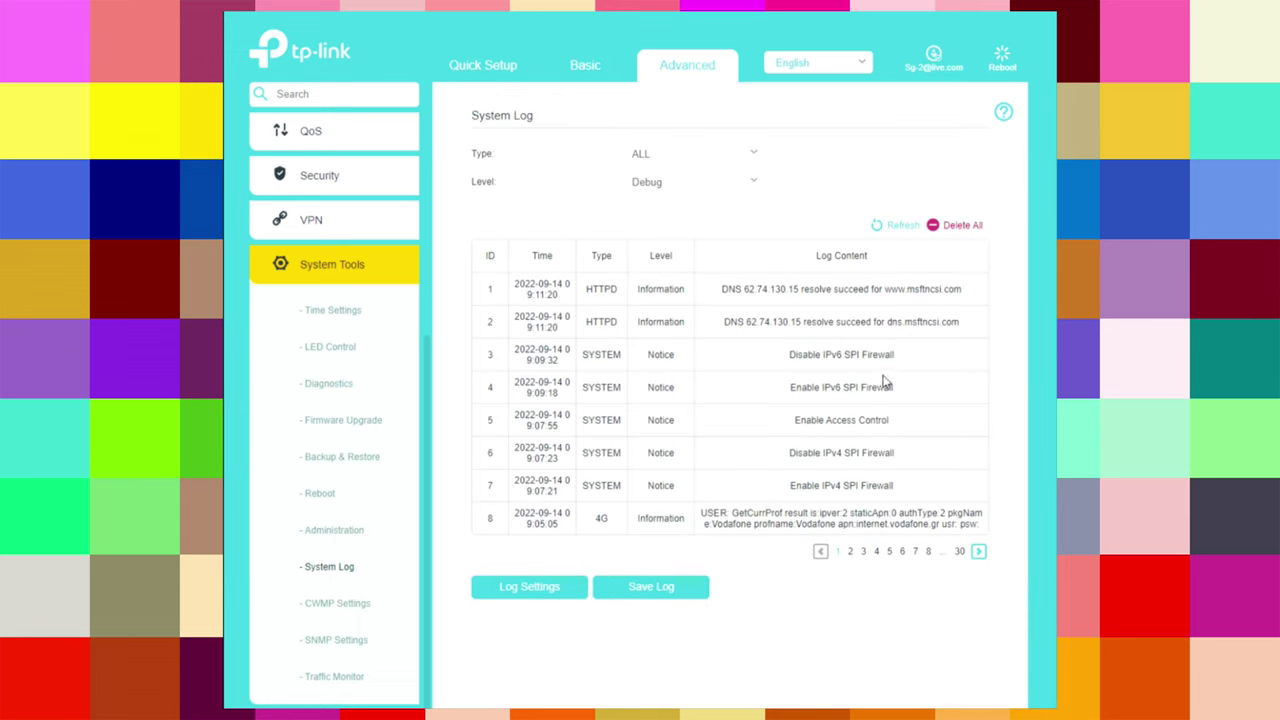
click(701, 162)
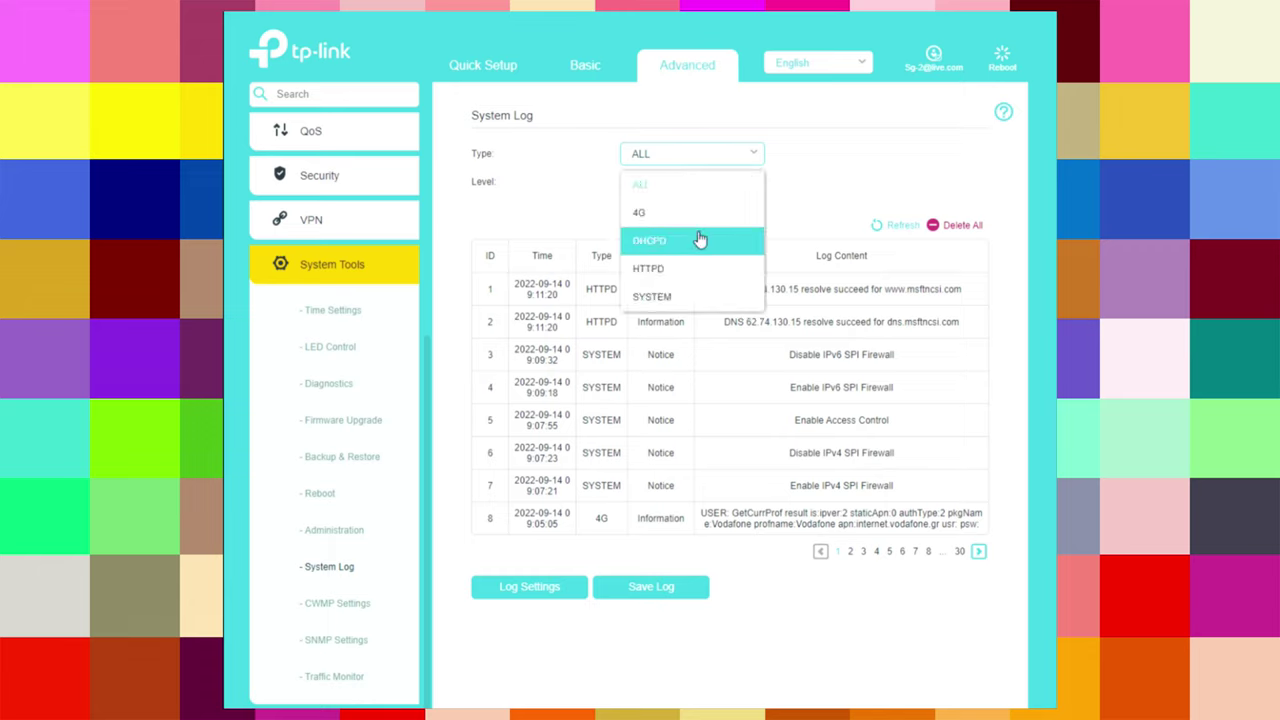
click(757, 190)
click(703, 187)
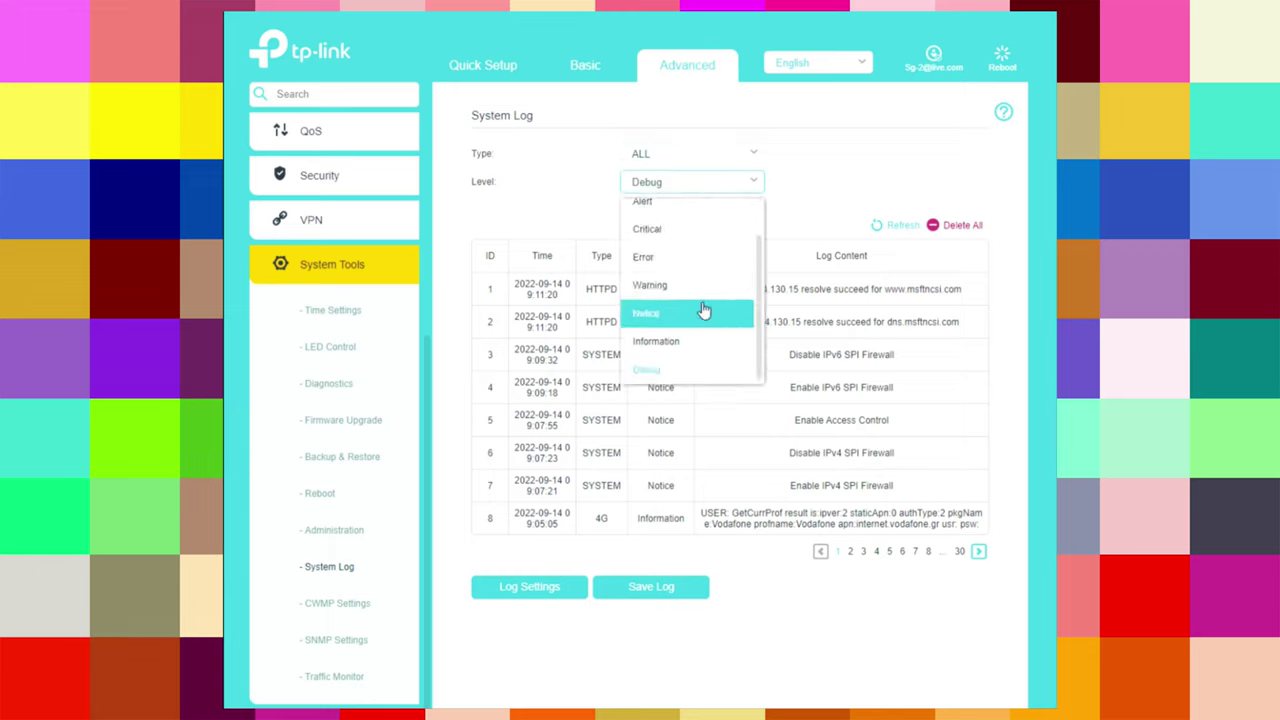
click(838, 170)
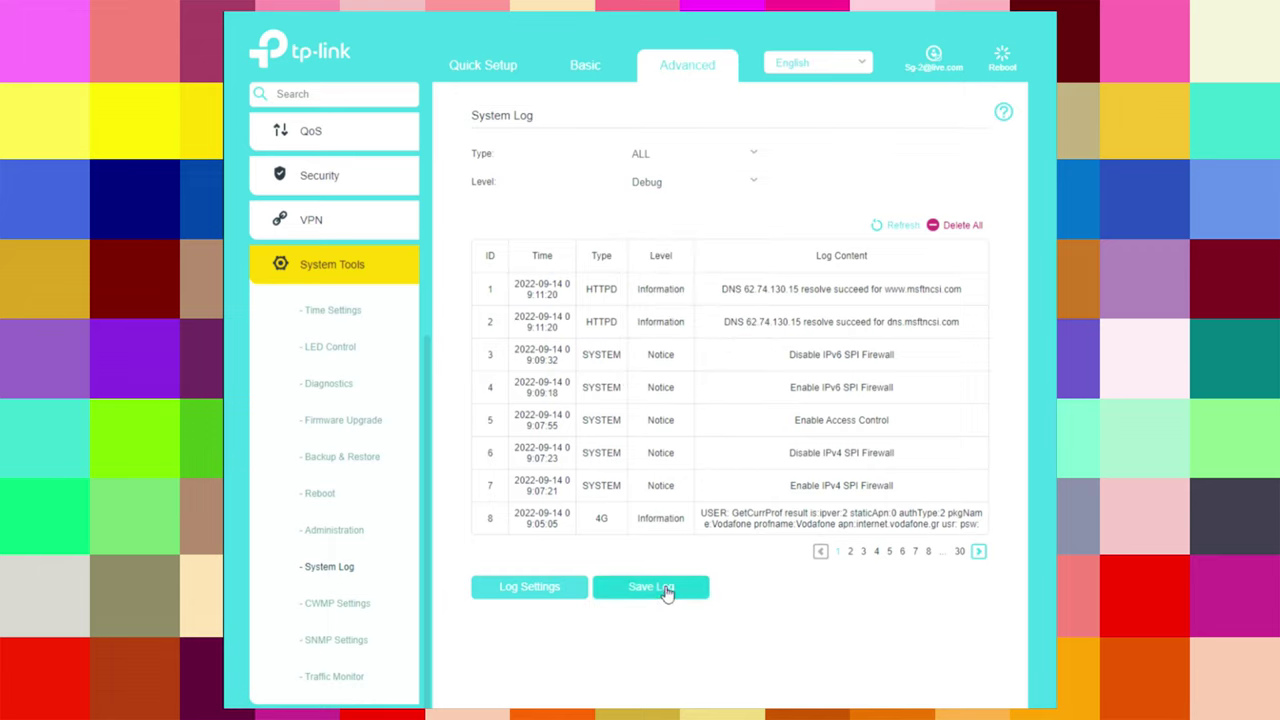
click(331, 608)
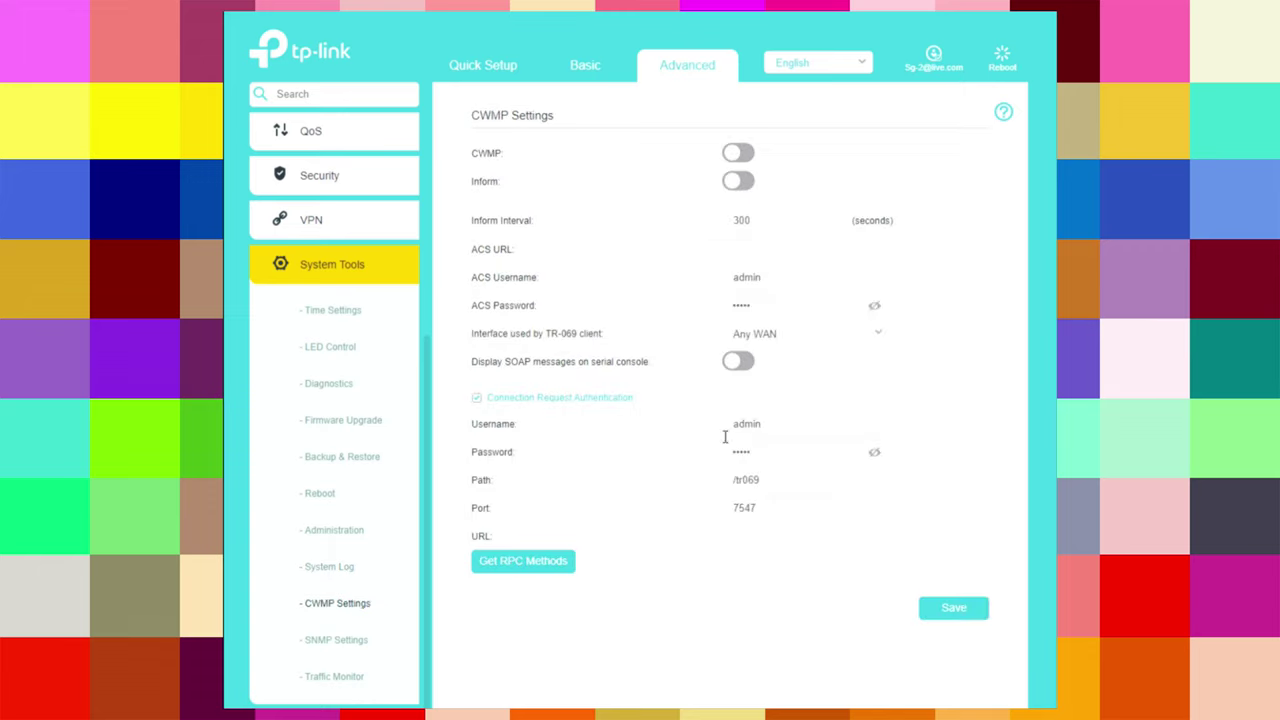
click(745, 153)
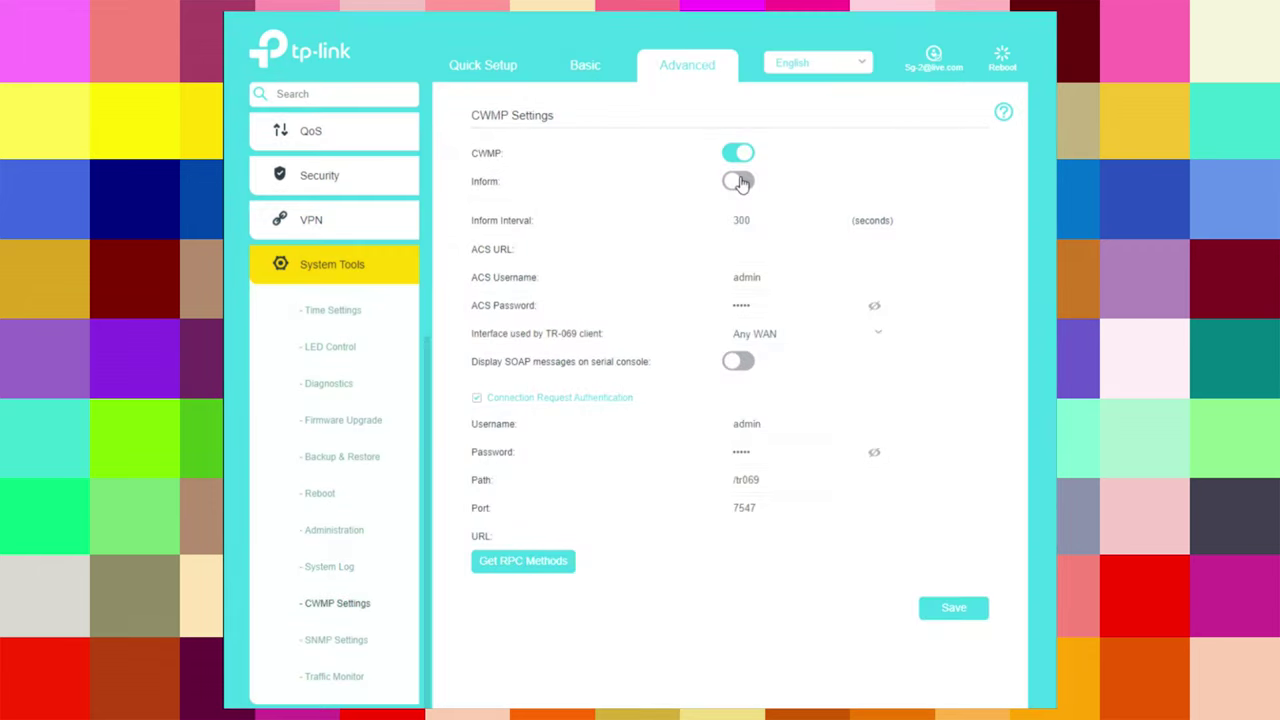
click(740, 181)
click(742, 183)
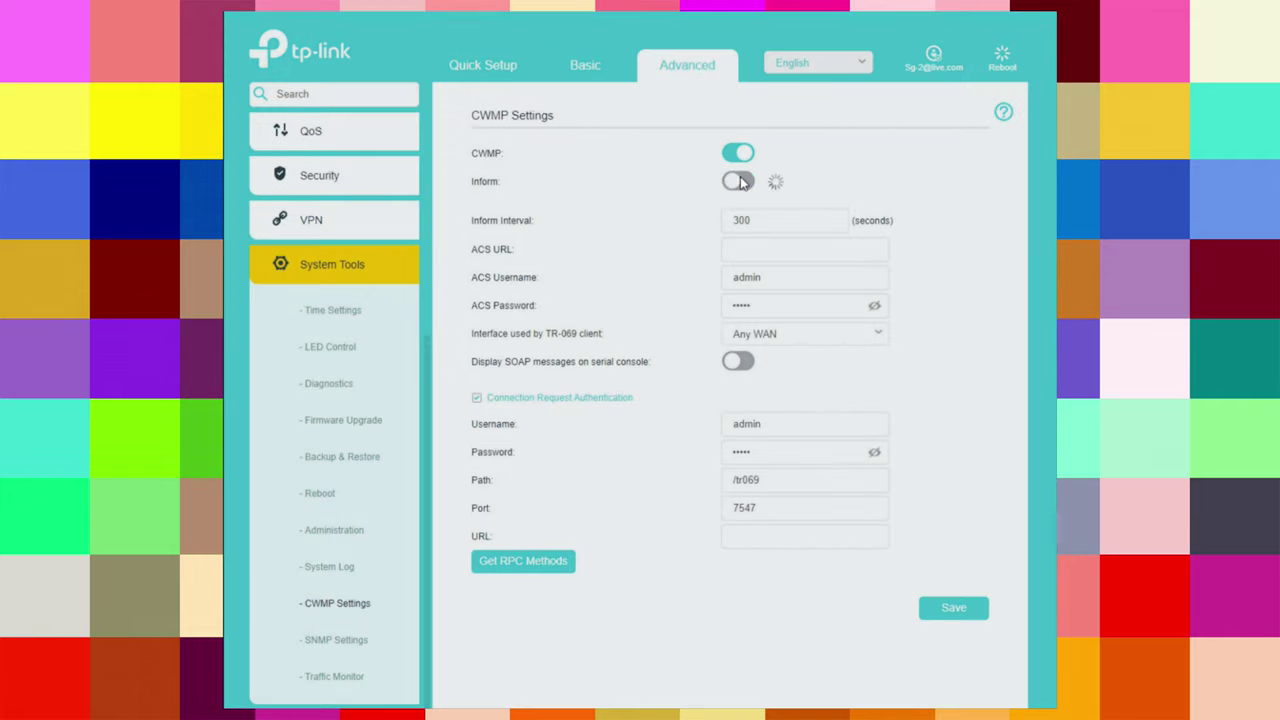
click(740, 160)
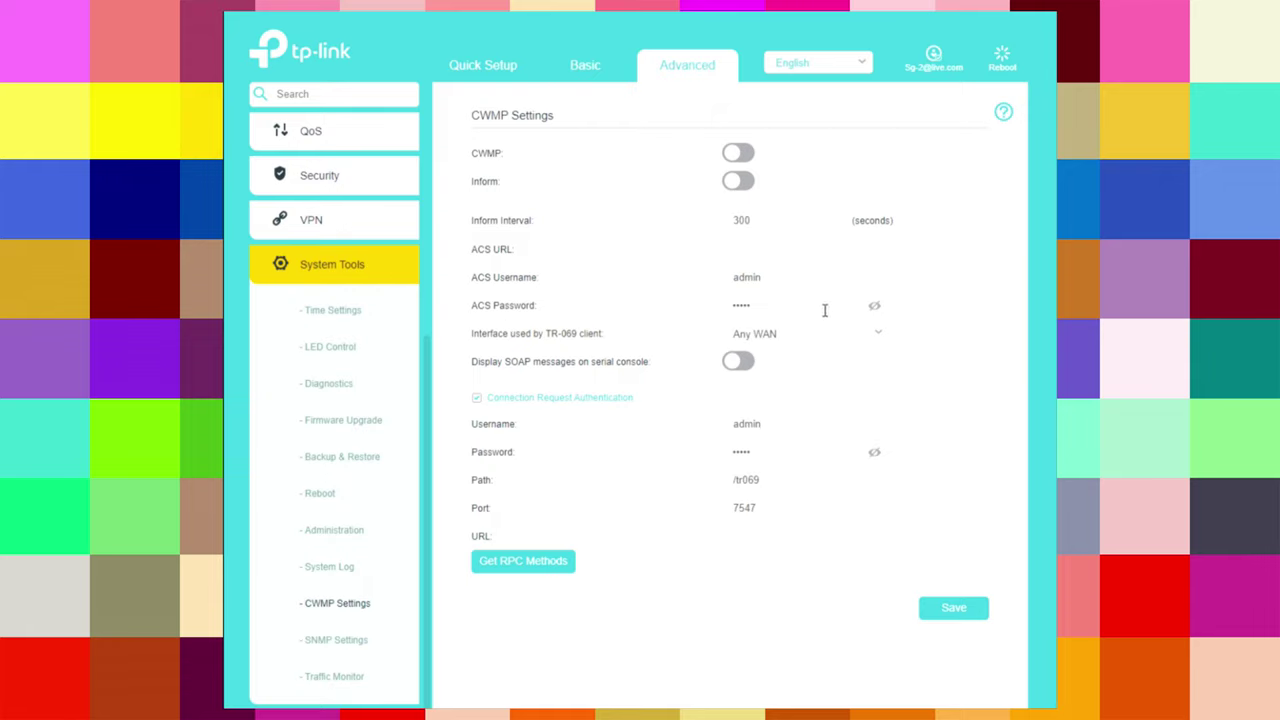
click(788, 334)
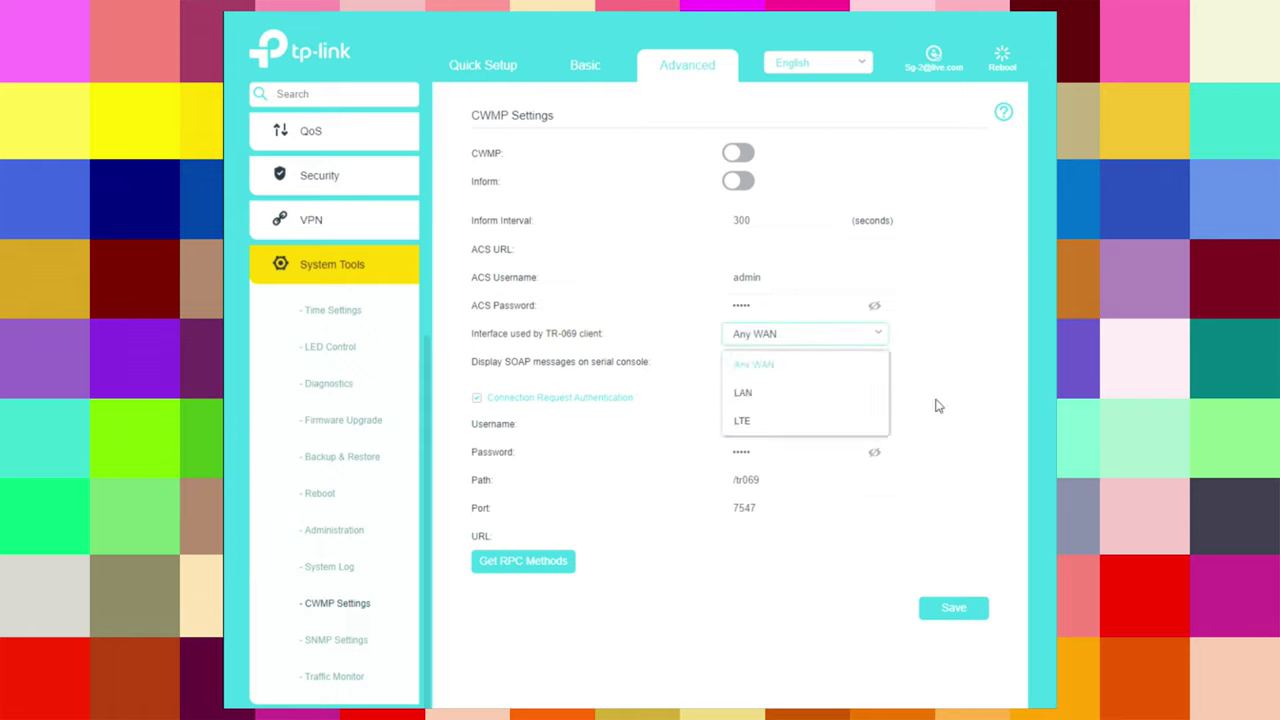
click(948, 352)
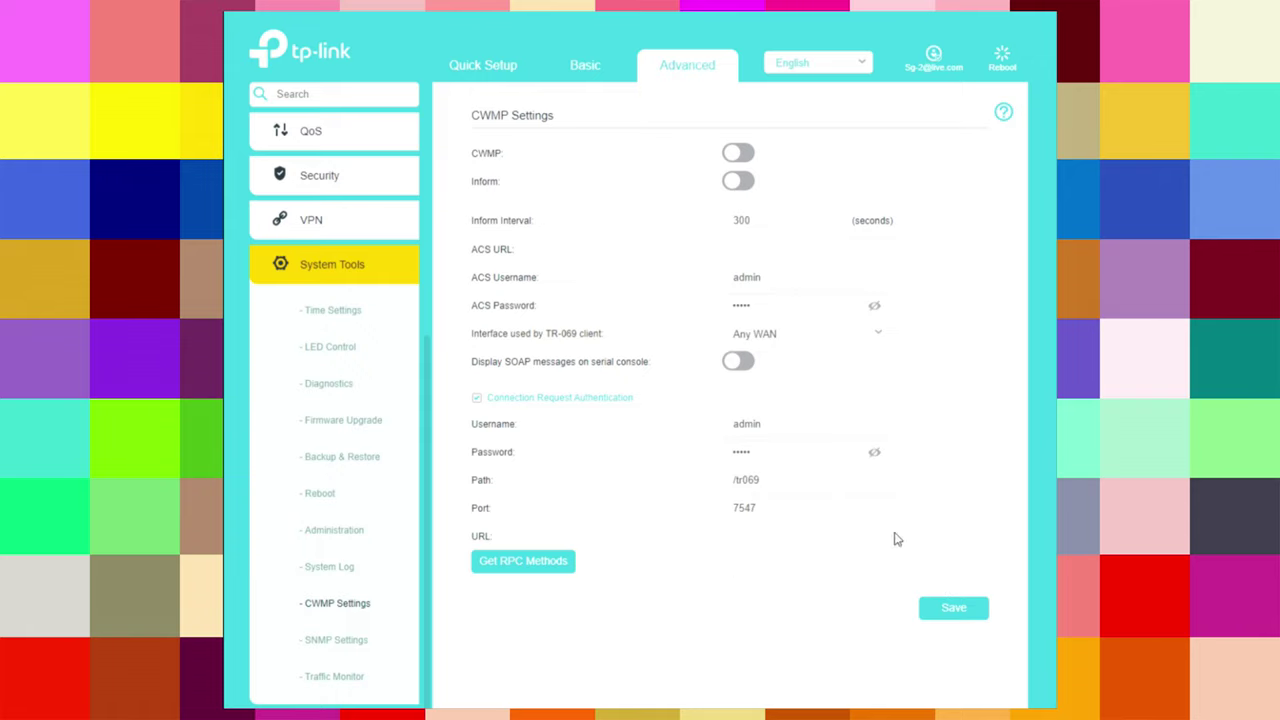
- On SNMP Settings, switch the SNMP agent on and then back off
click(338, 645)
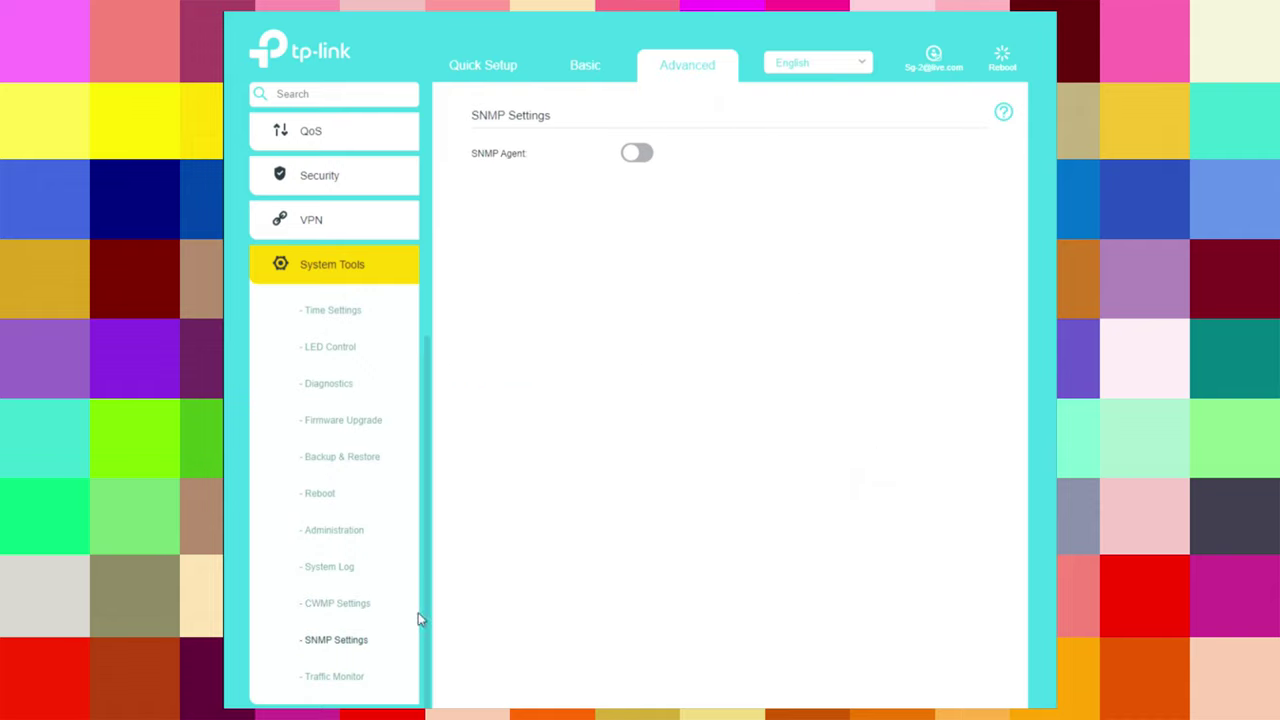
click(637, 154)
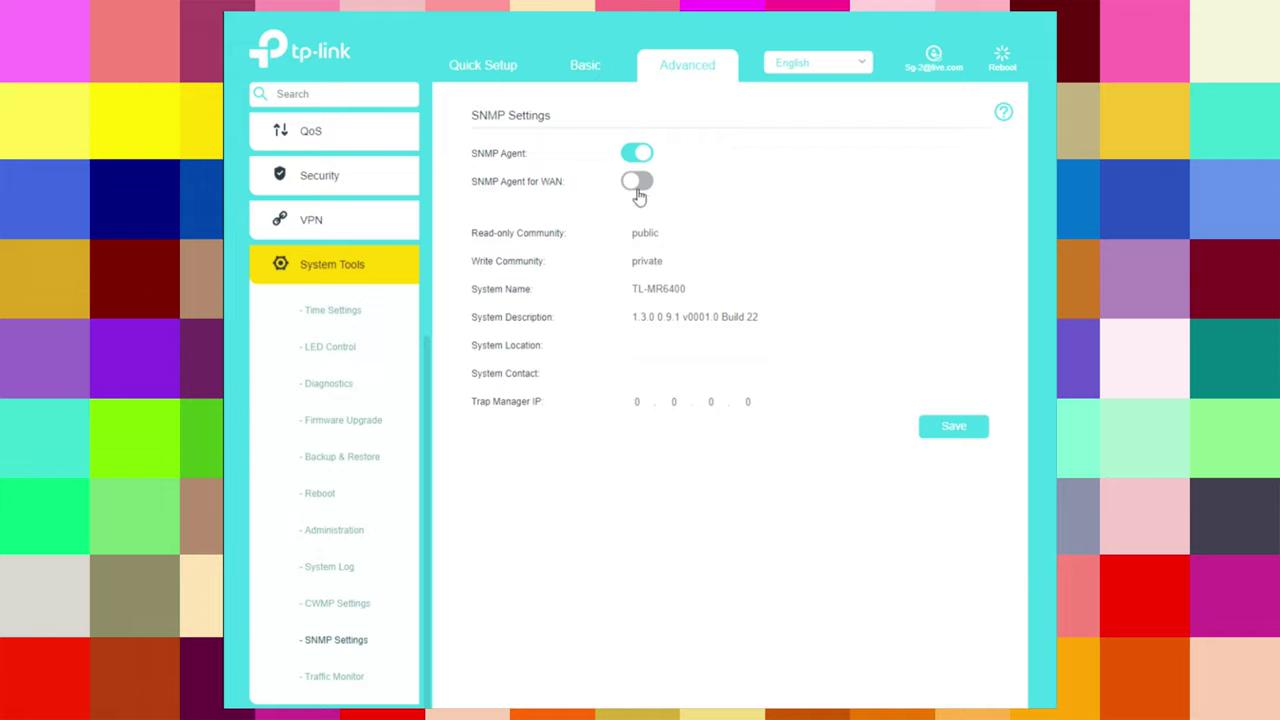
click(634, 155)
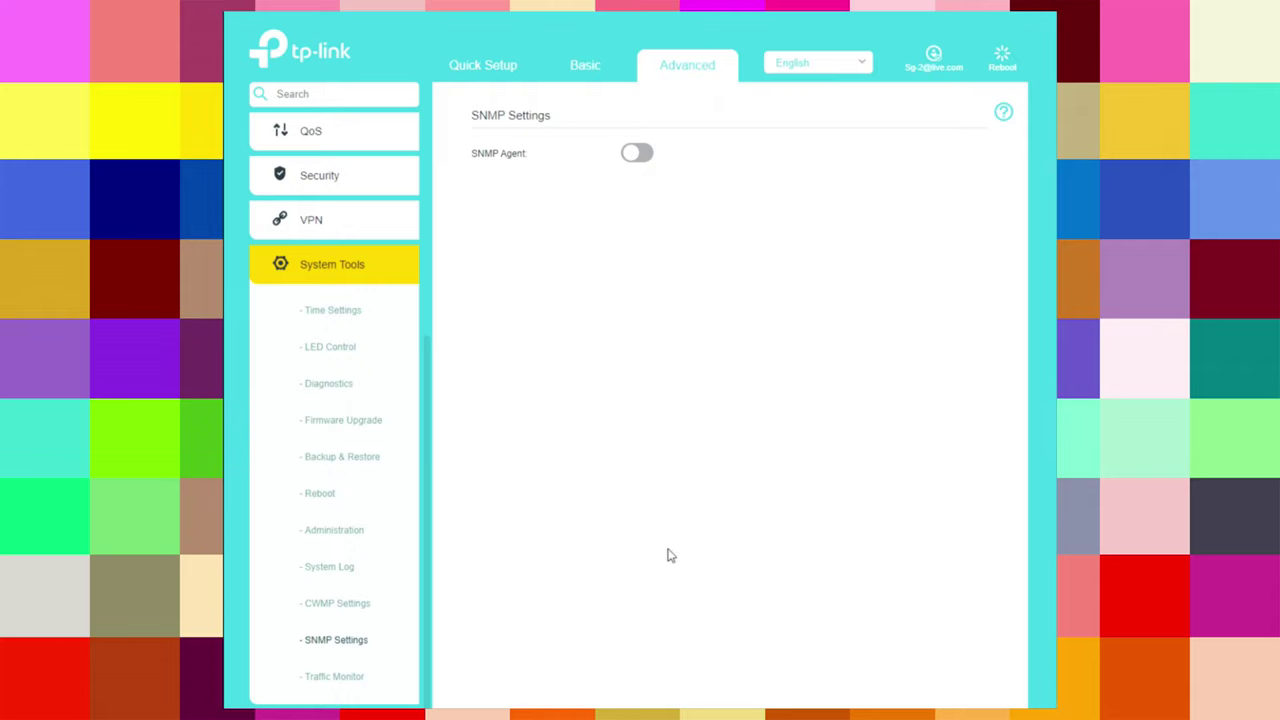
- Turn Traffic Monitor on, check its All Devices and Minutely chart options, then turn it off
click(336, 688)
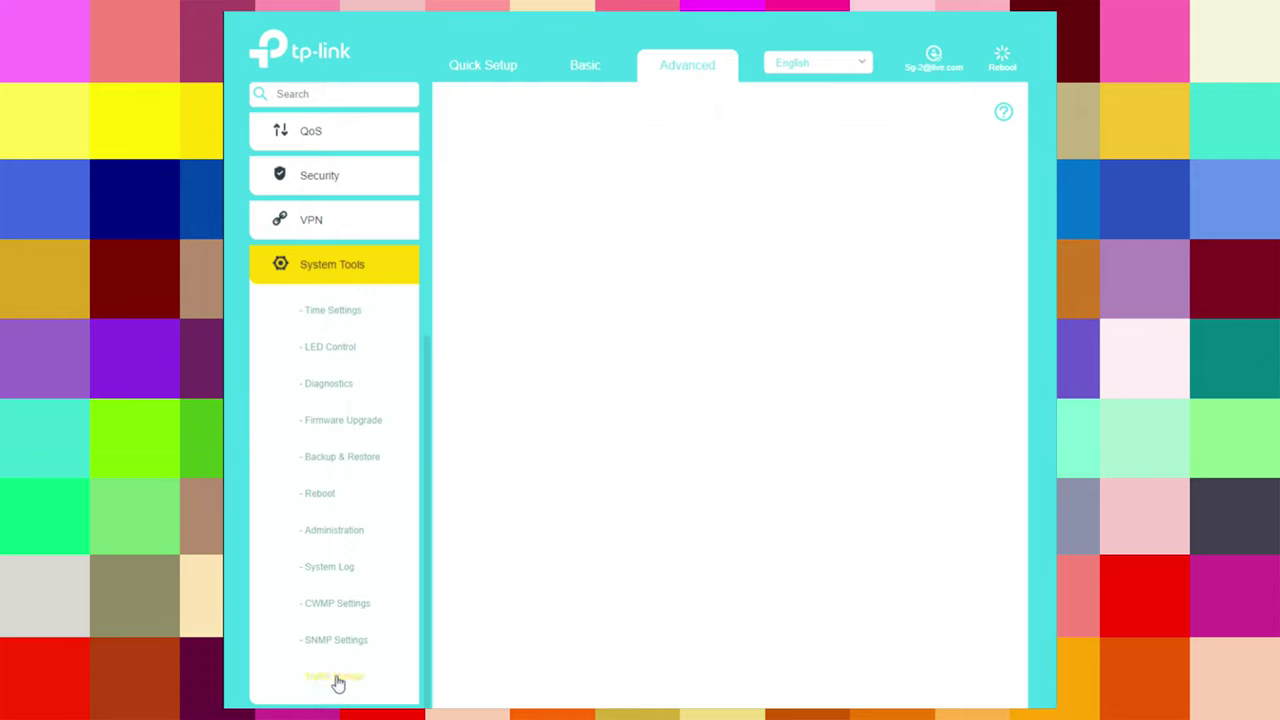
click(636, 153)
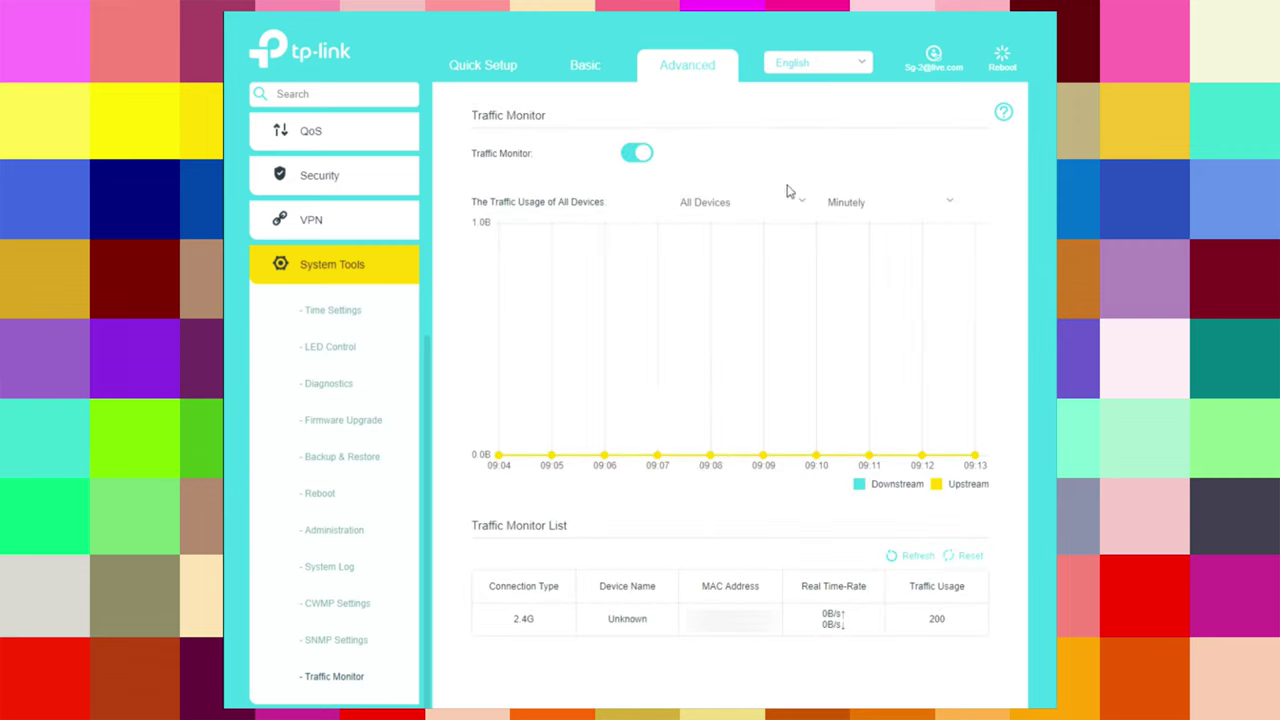
click(747, 208)
click(751, 163)
click(888, 208)
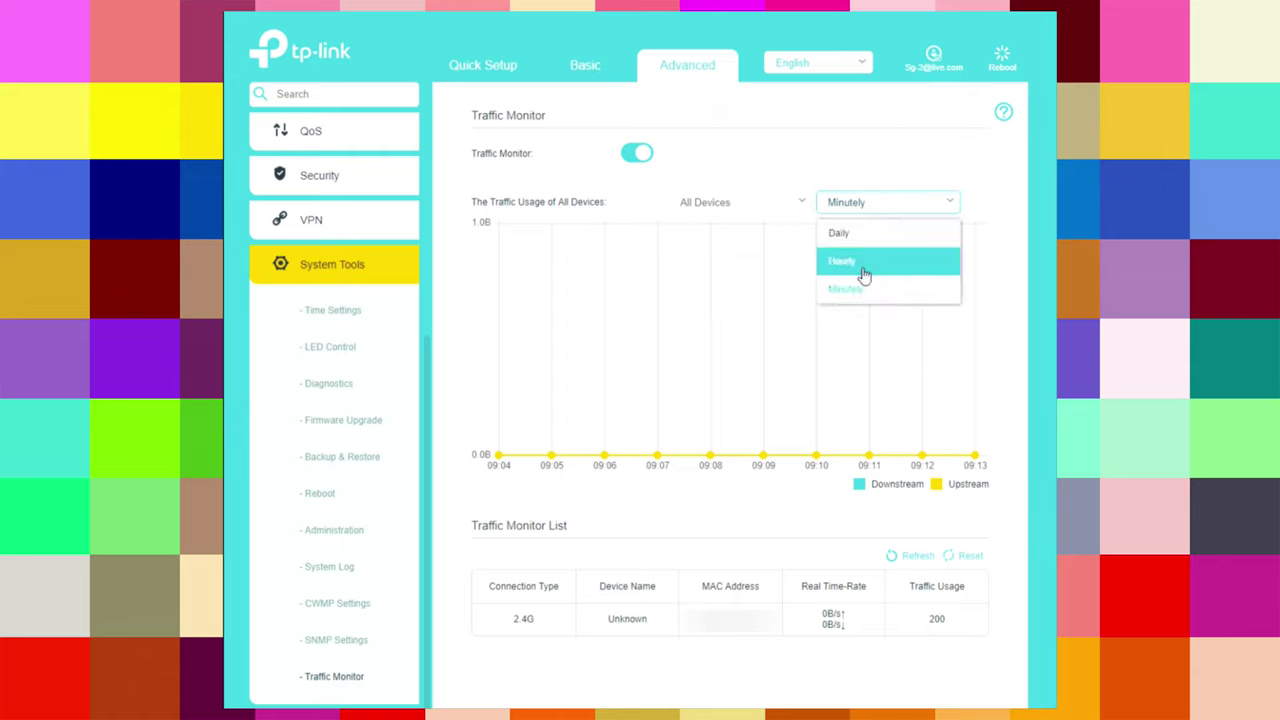
click(876, 160)
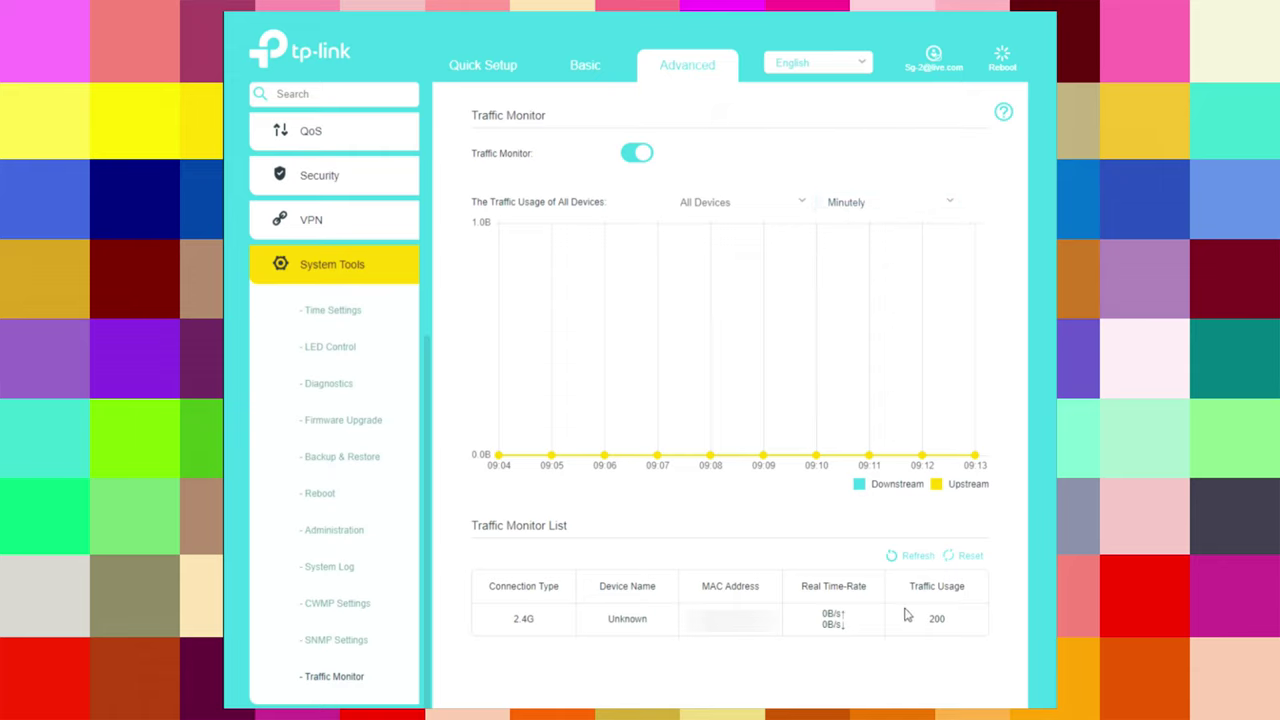
click(918, 556)
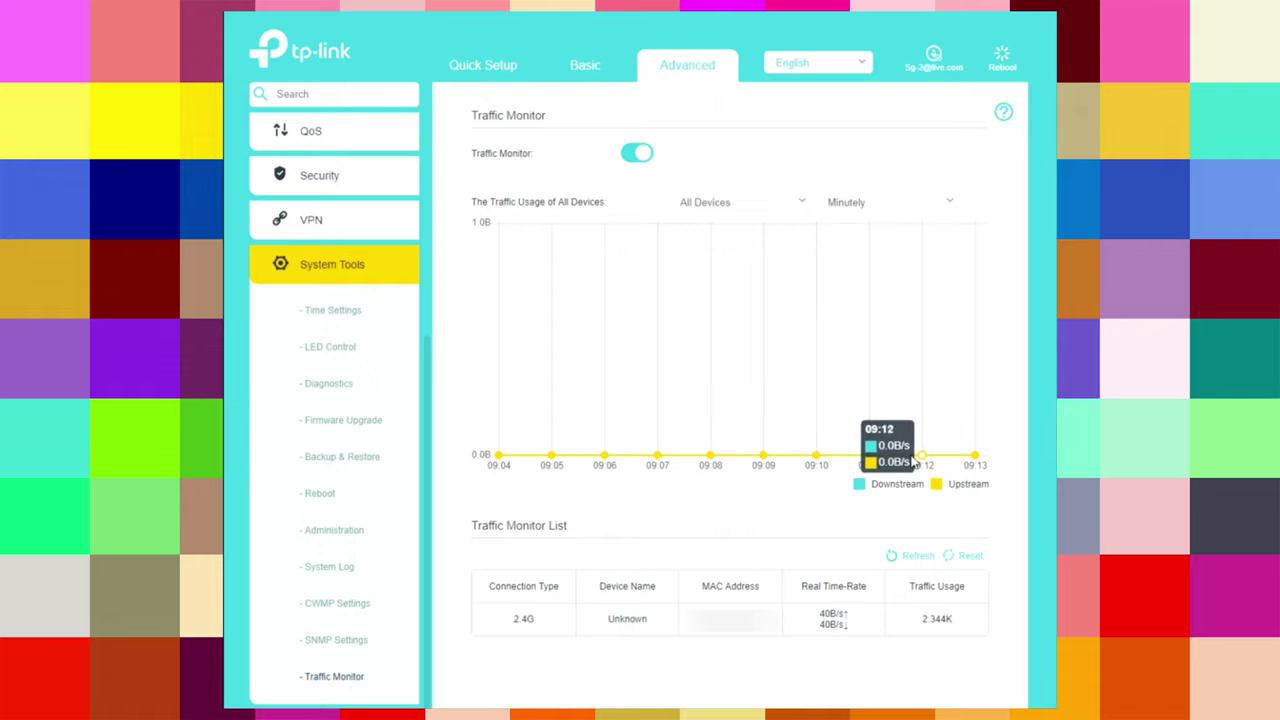
click(637, 154)
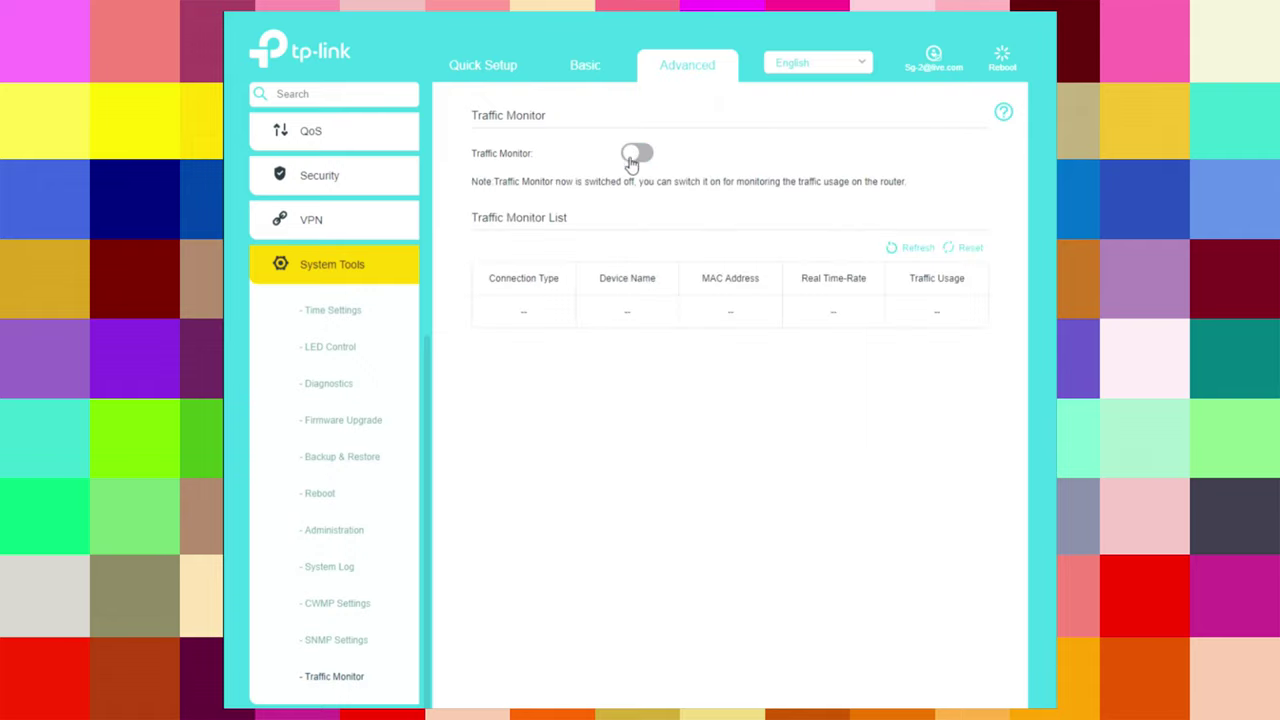
- Select Wireless Router Mode under Advanced > Operation Mode and save it
click(588, 68)
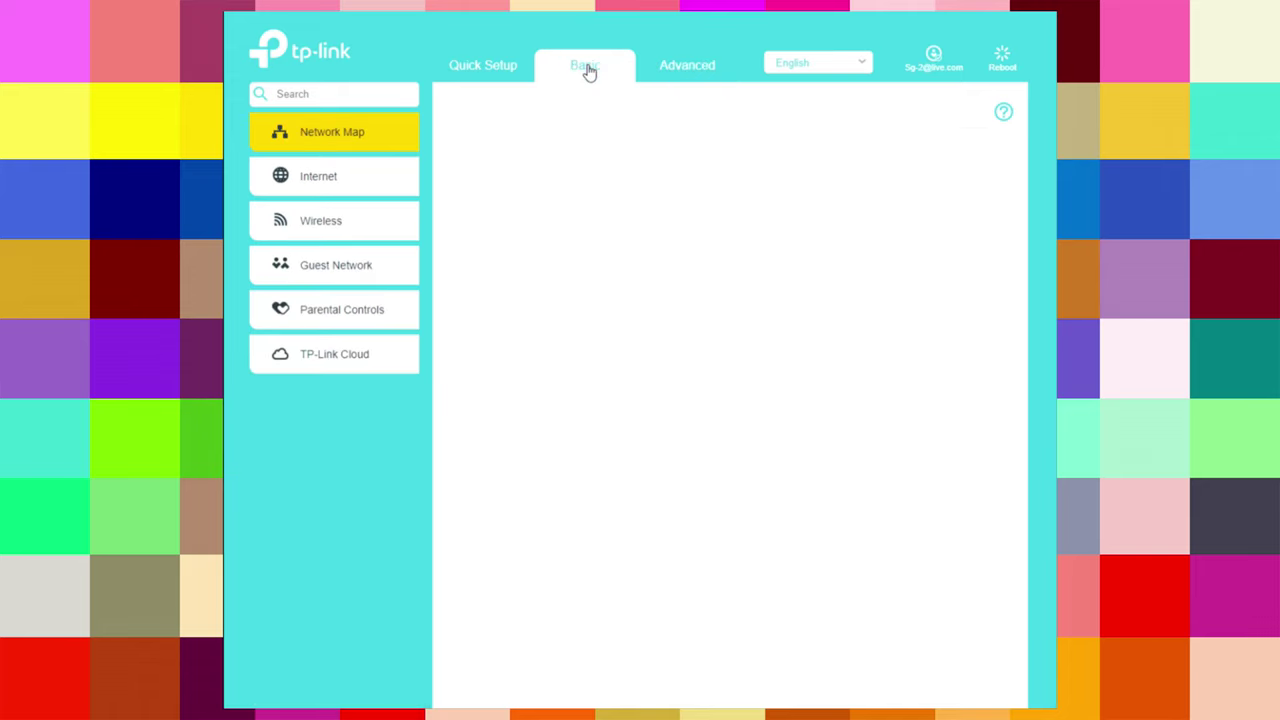
click(693, 70)
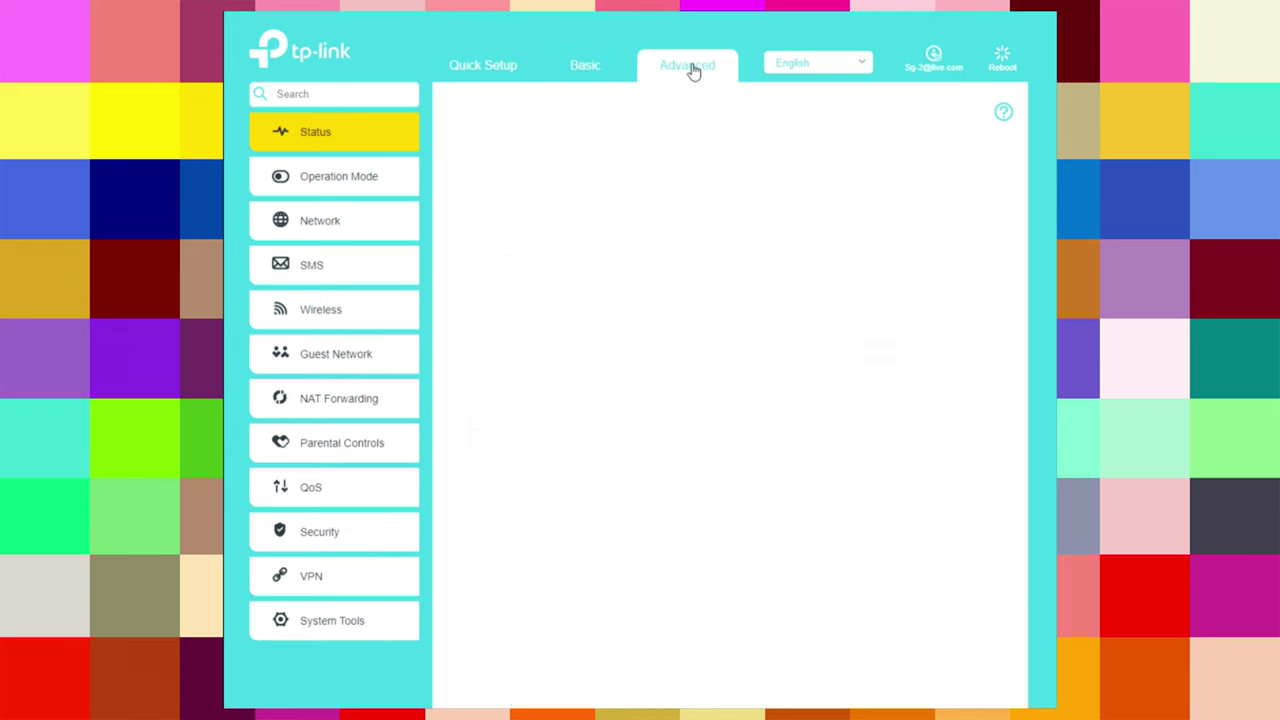
click(331, 180)
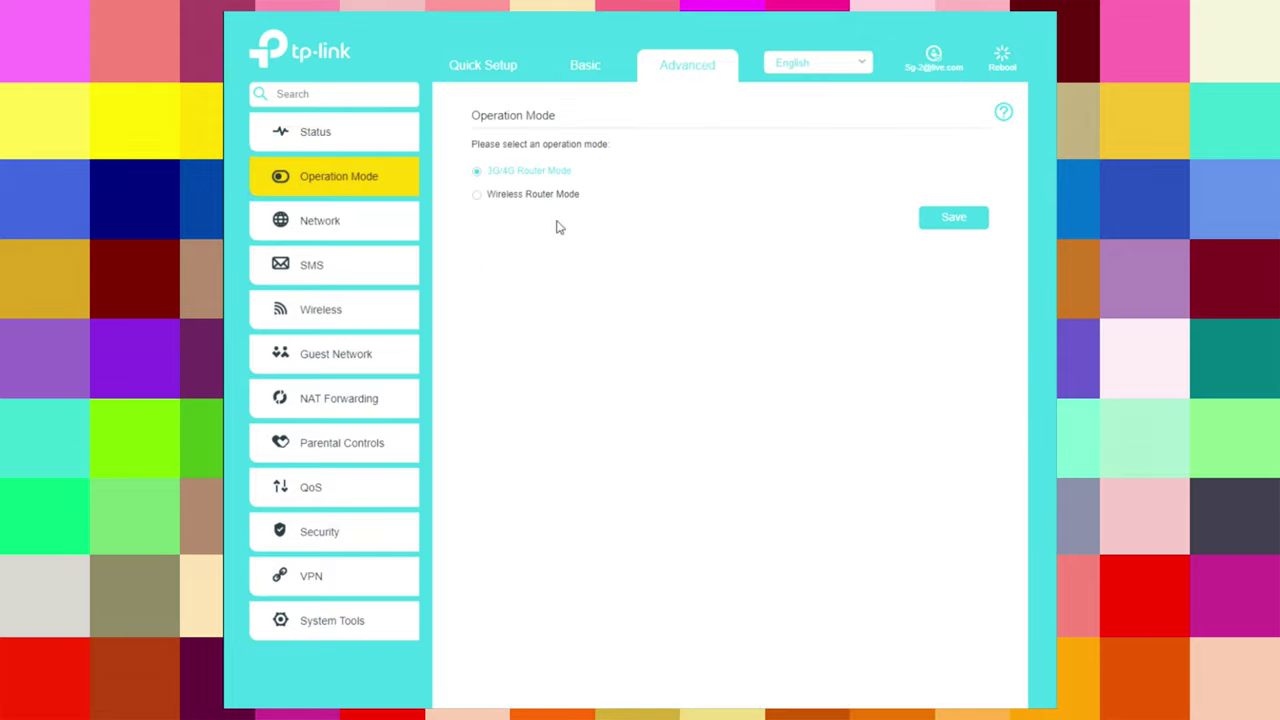
click(479, 198)
click(948, 225)
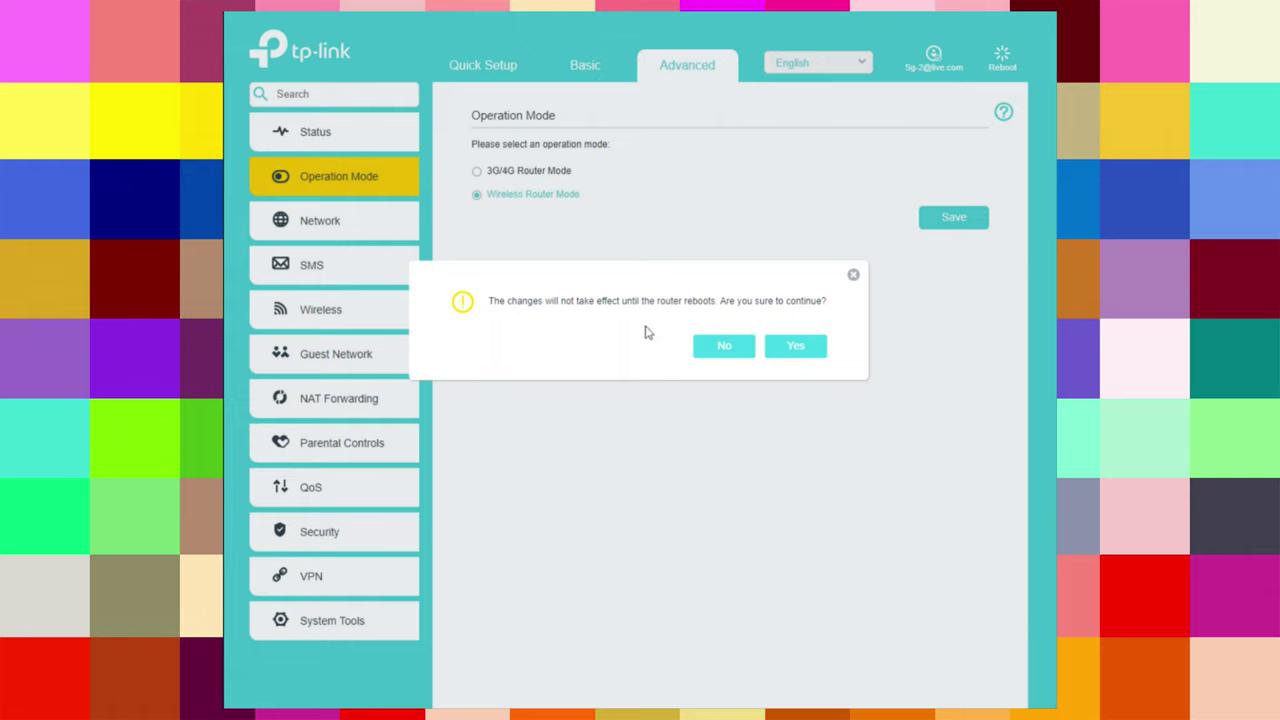
- Confirm the reboot, then log back in using the saved password
click(796, 346)
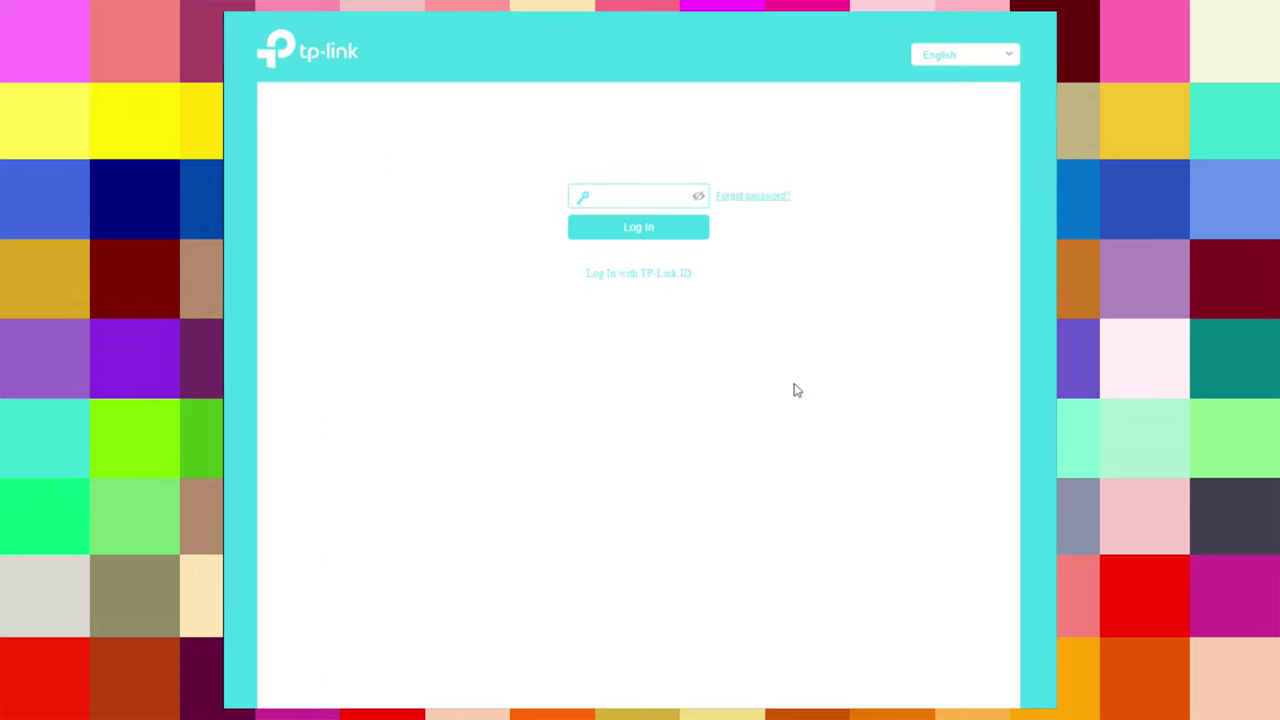
click(626, 195)
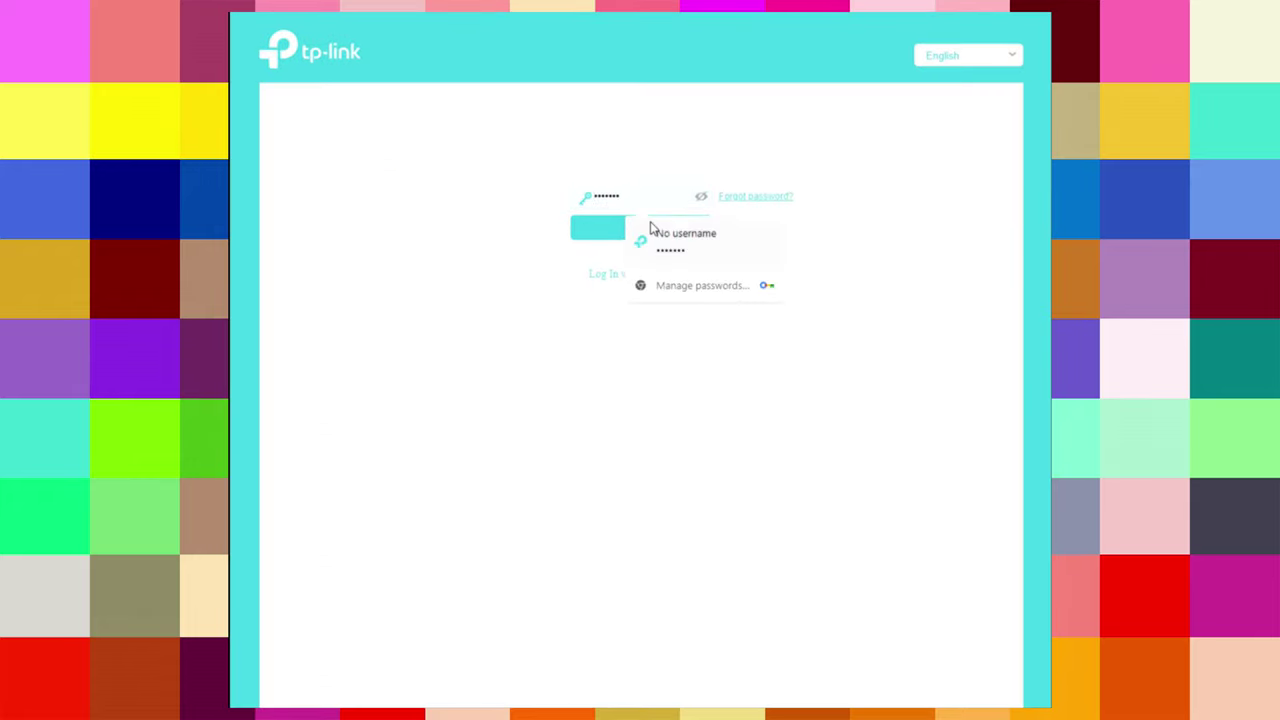
click(641, 233)
click(643, 229)
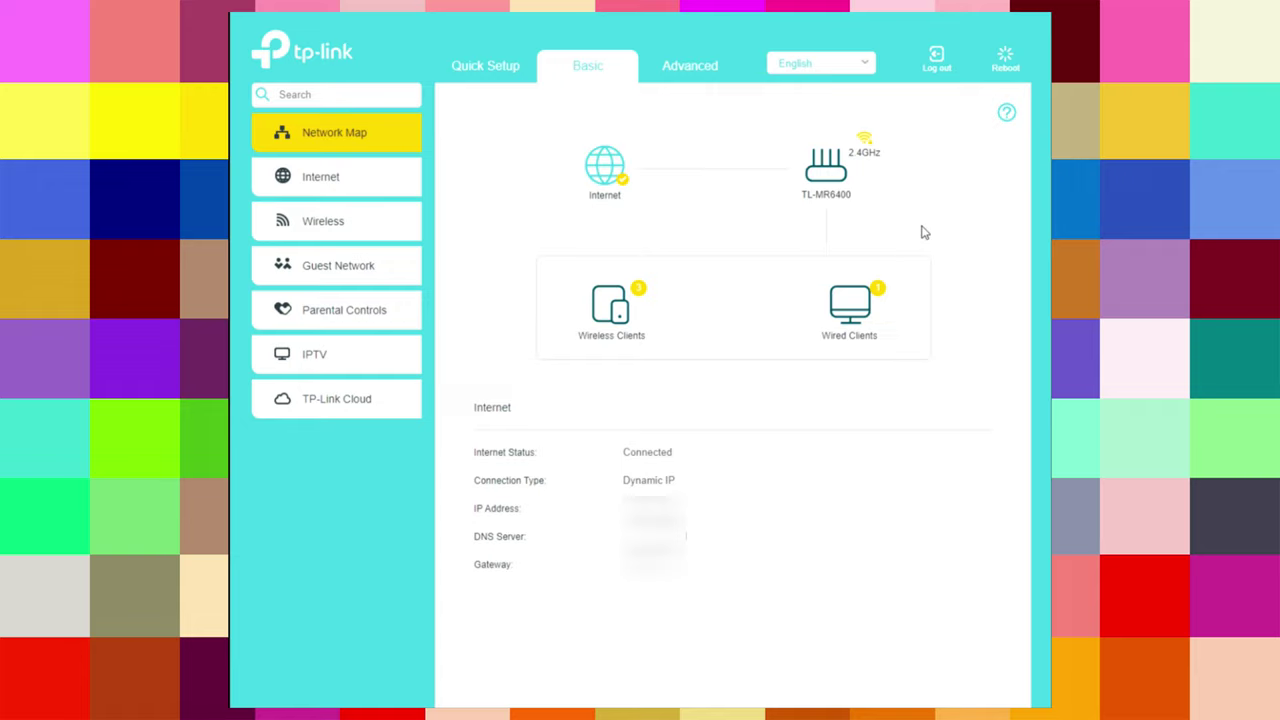
- Check the wireless clients, wired clients and the router's 2.4GHz wireless details on Network Map
click(620, 311)
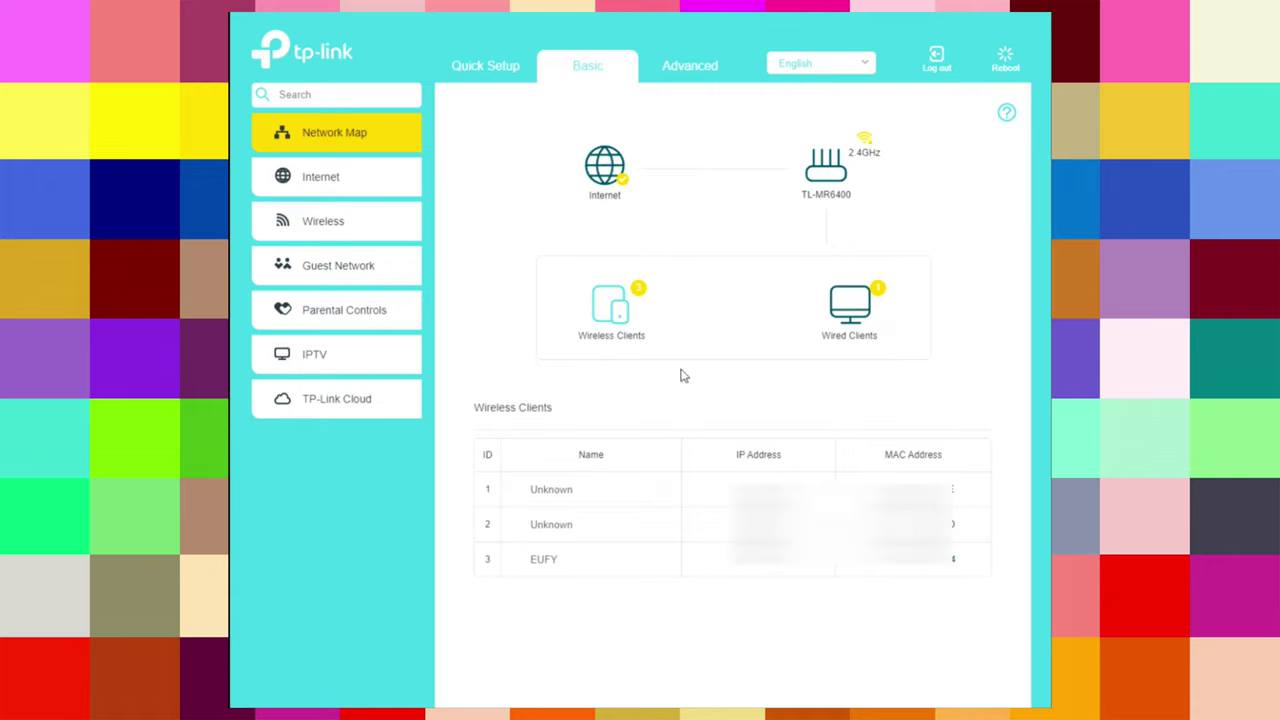
click(860, 311)
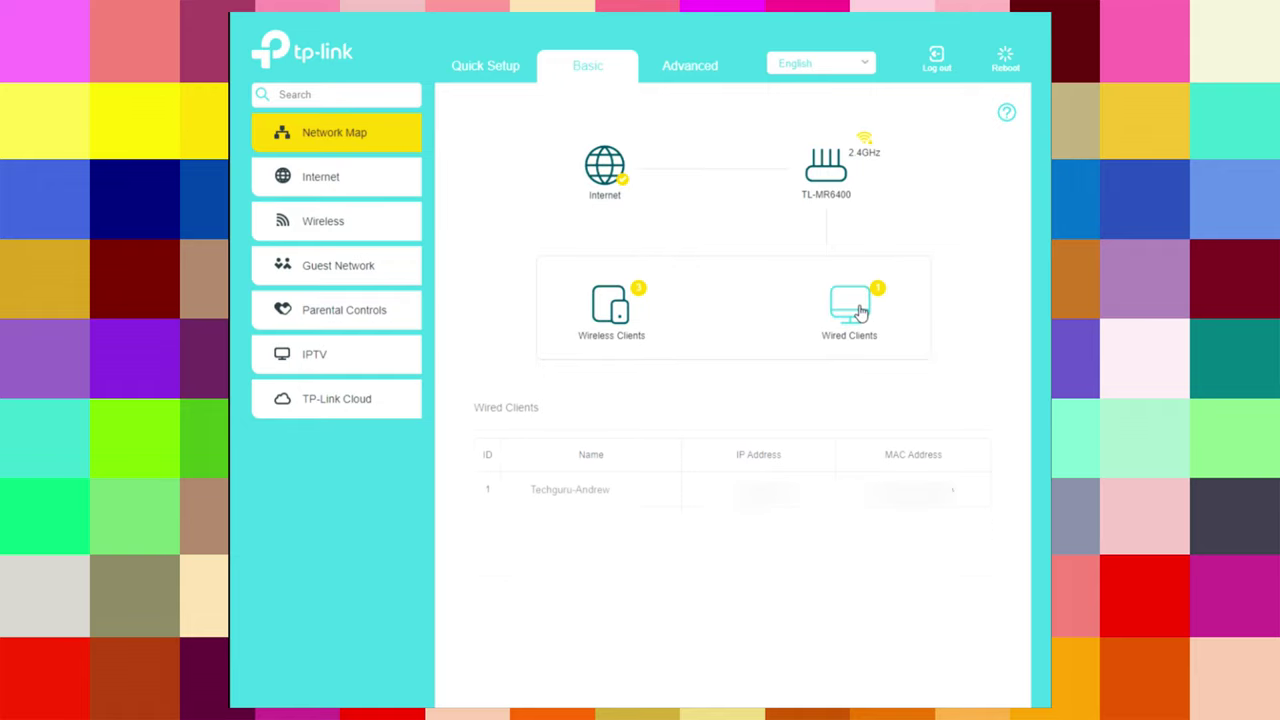
click(835, 180)
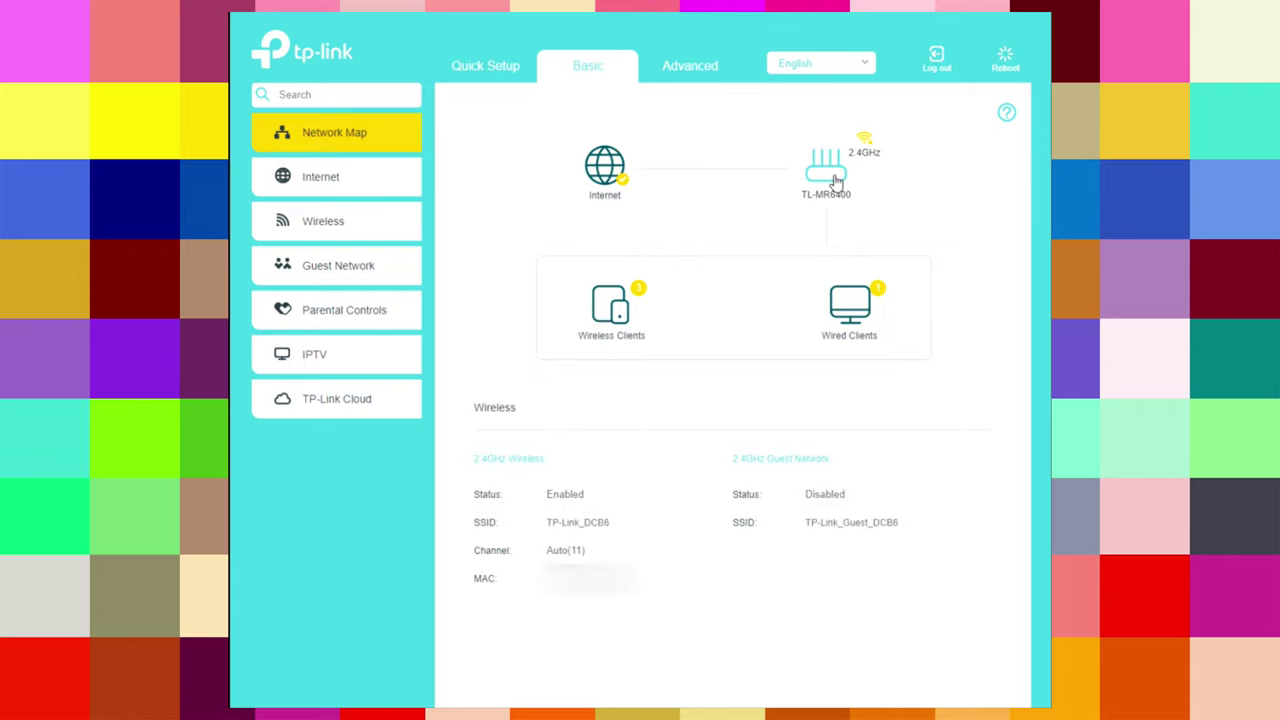
click(484, 68)
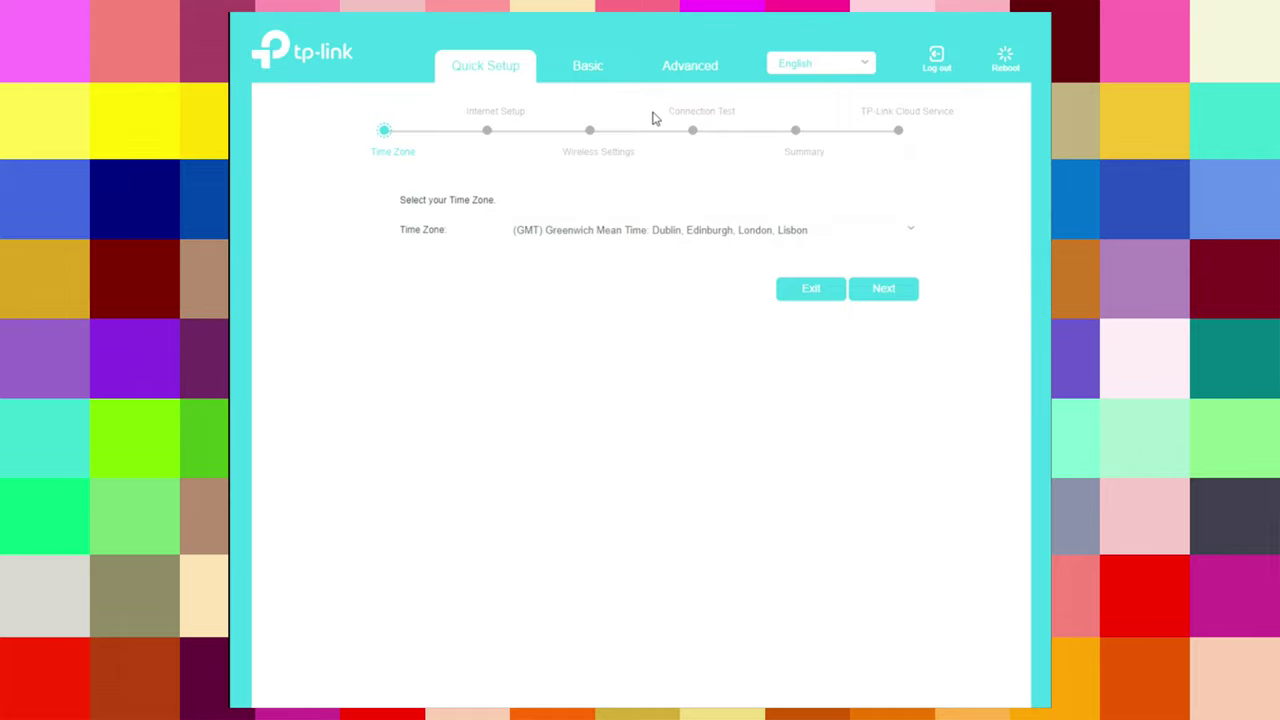
- In Advanced settings, check the current Operation Mode, then the Network Internet and 3G/4G pages
click(706, 70)
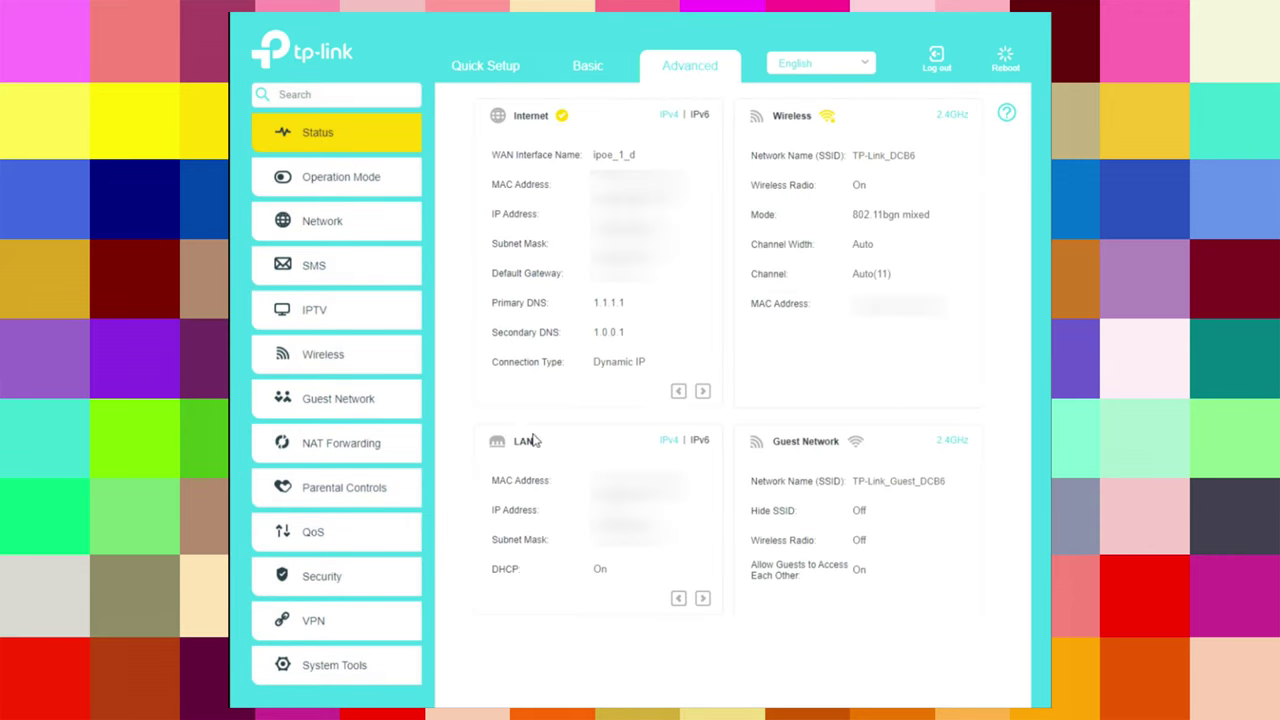
click(343, 184)
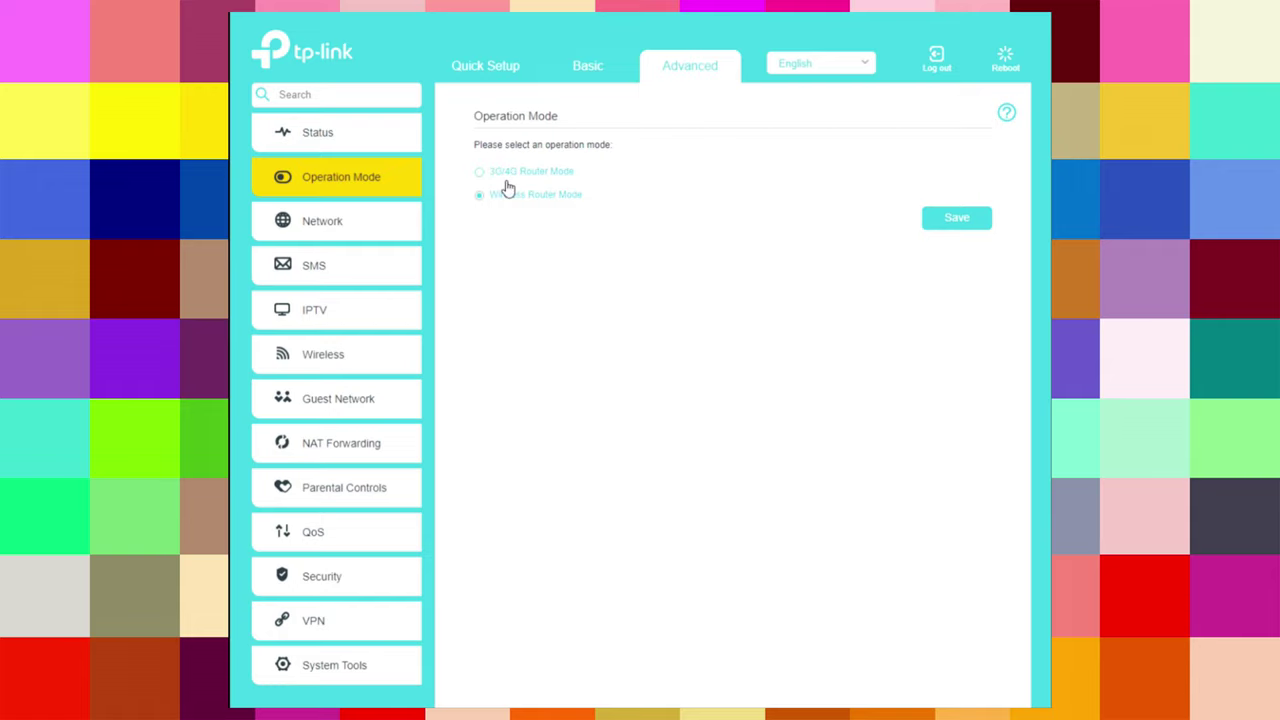
click(333, 229)
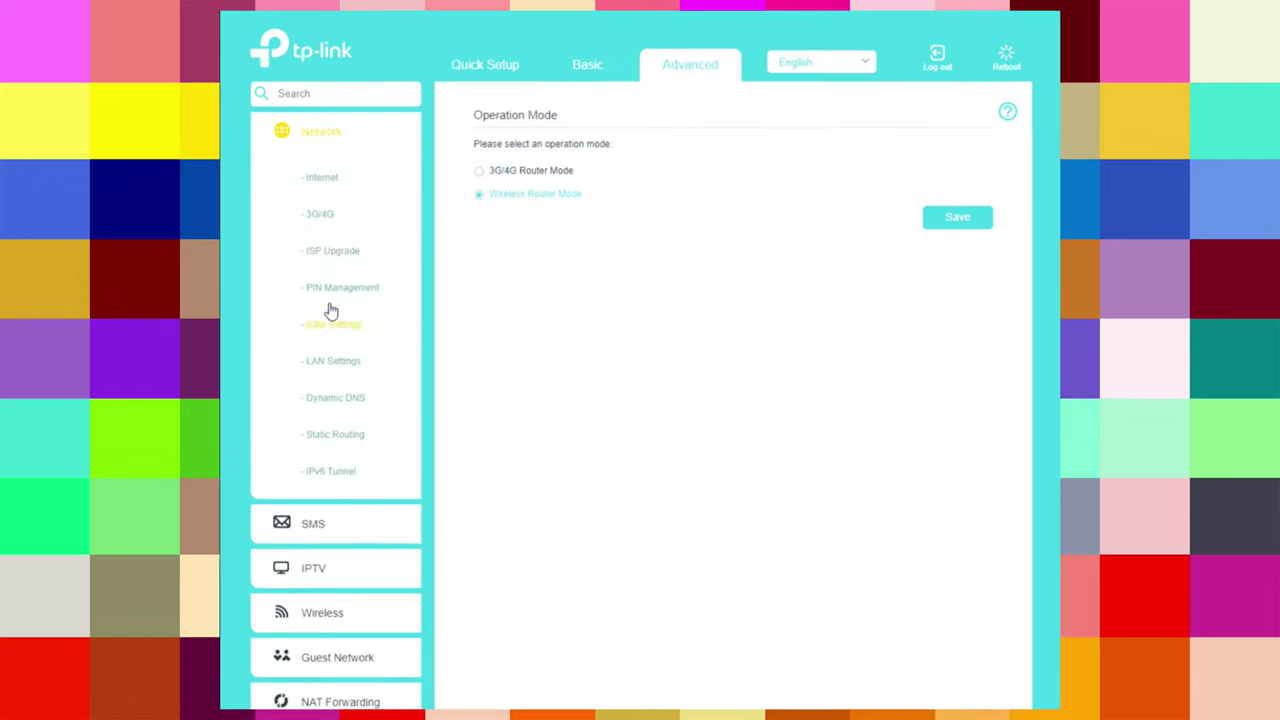
click(322, 180)
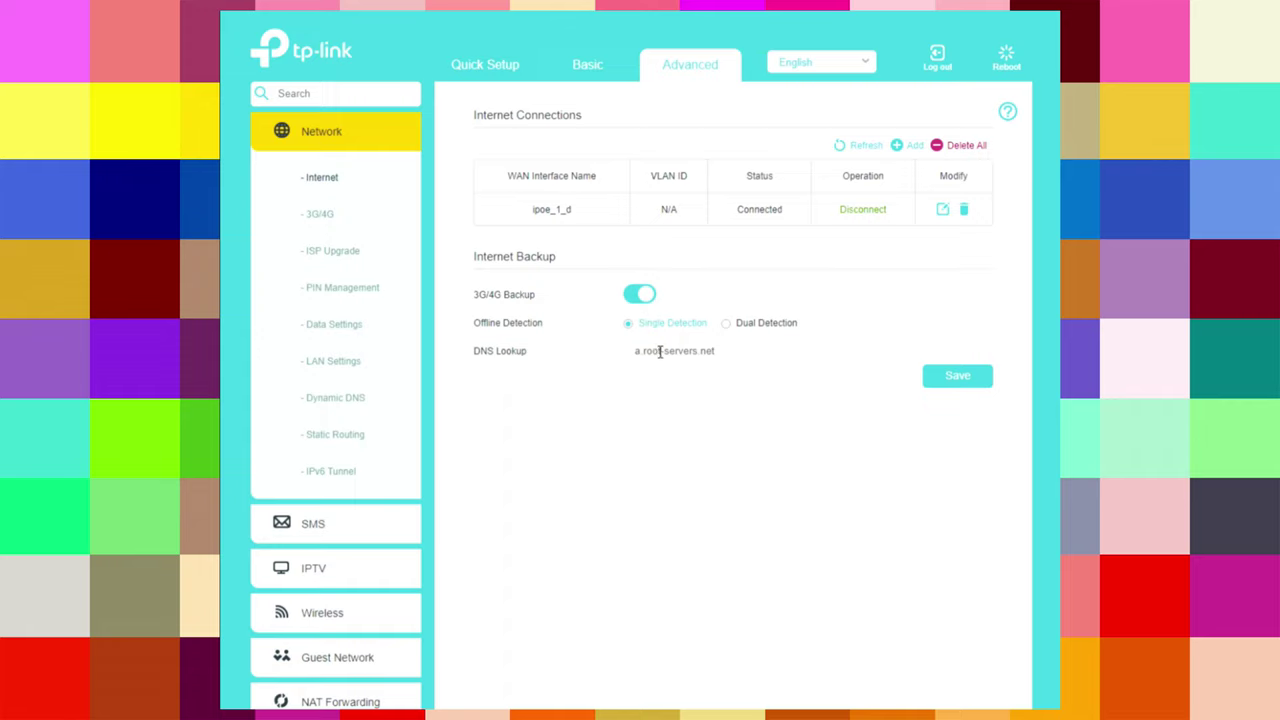
click(330, 219)
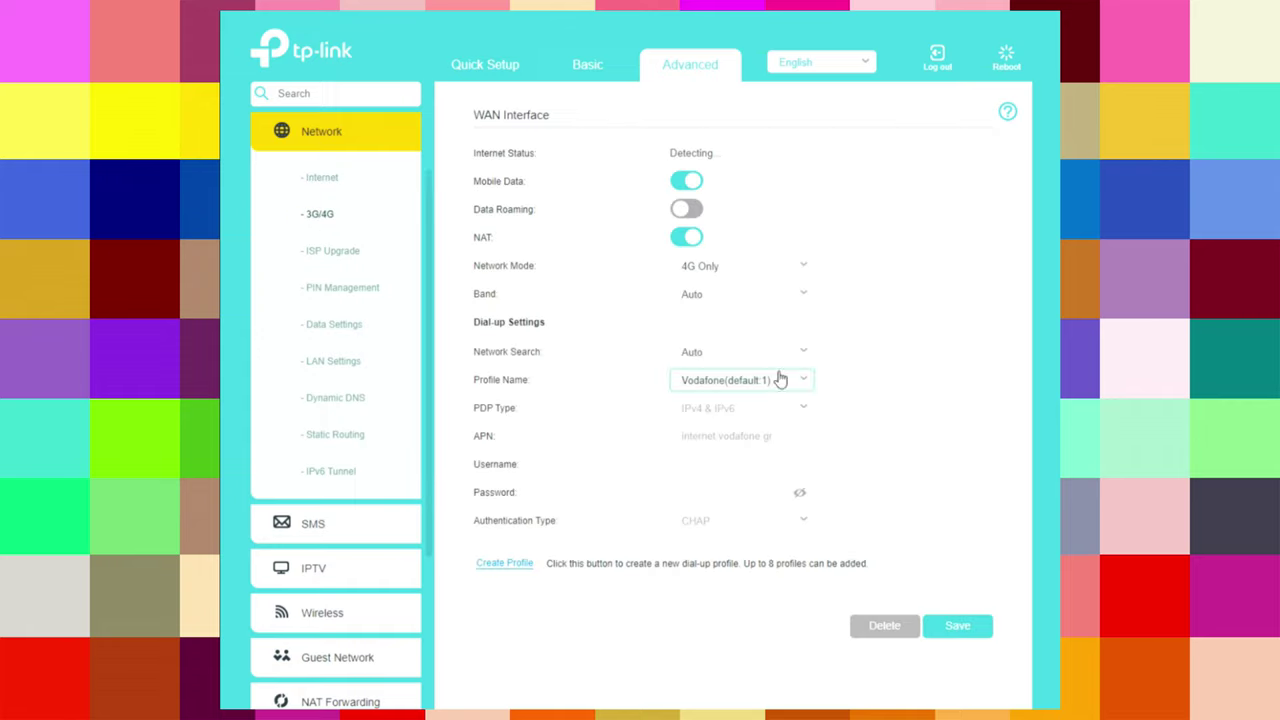
- Recheck Operation Mode, then browse the SMS, IPTV and Wireless sidebar sections
click(320, 138)
click(340, 180)
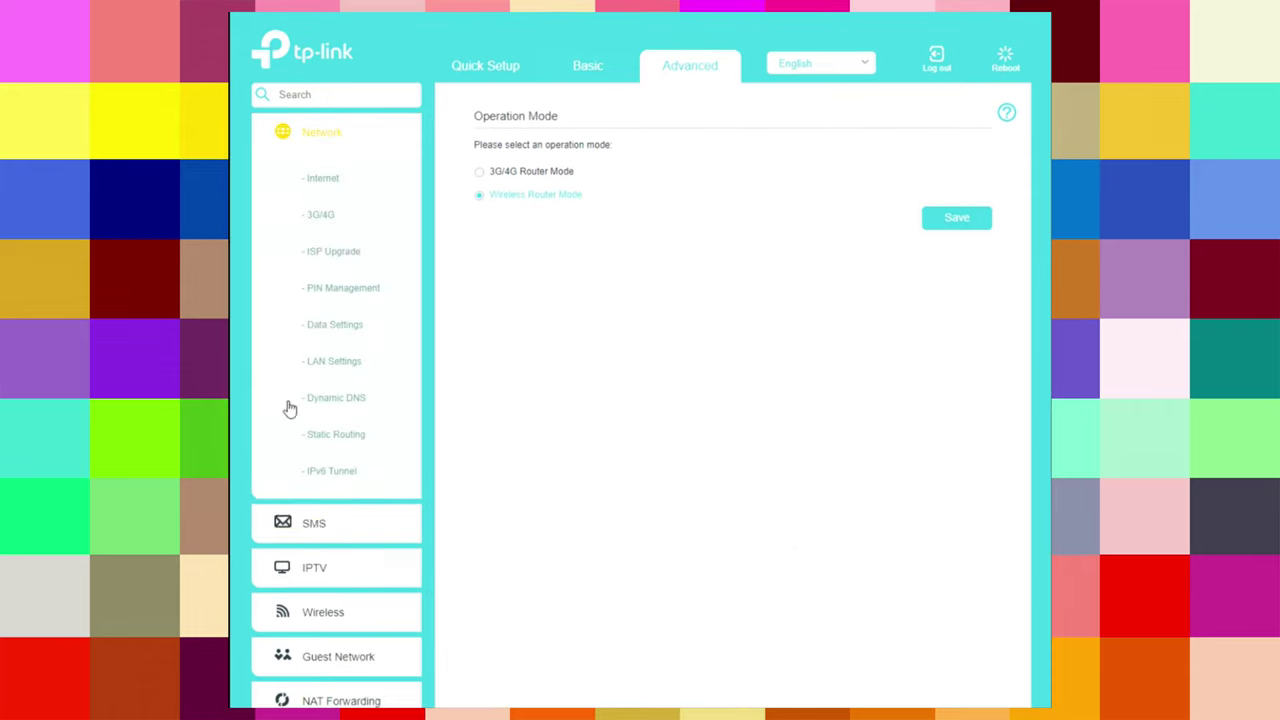
click(308, 525)
click(330, 378)
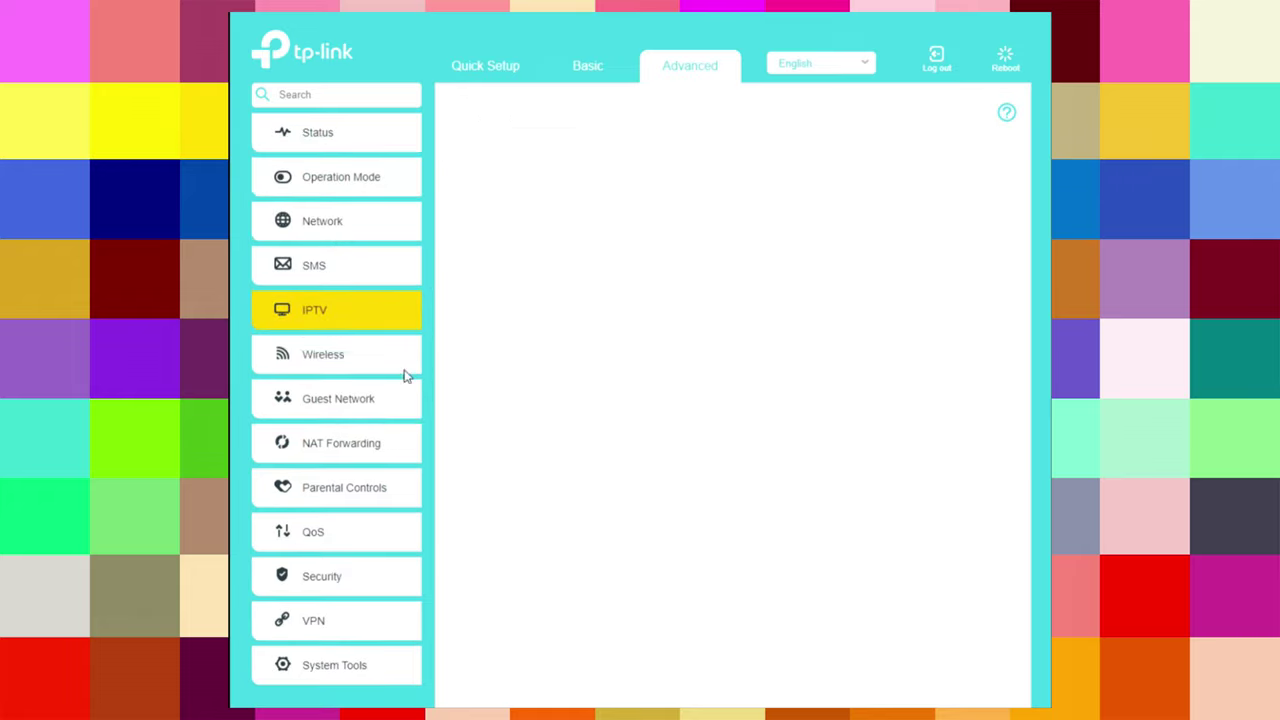
click(336, 357)
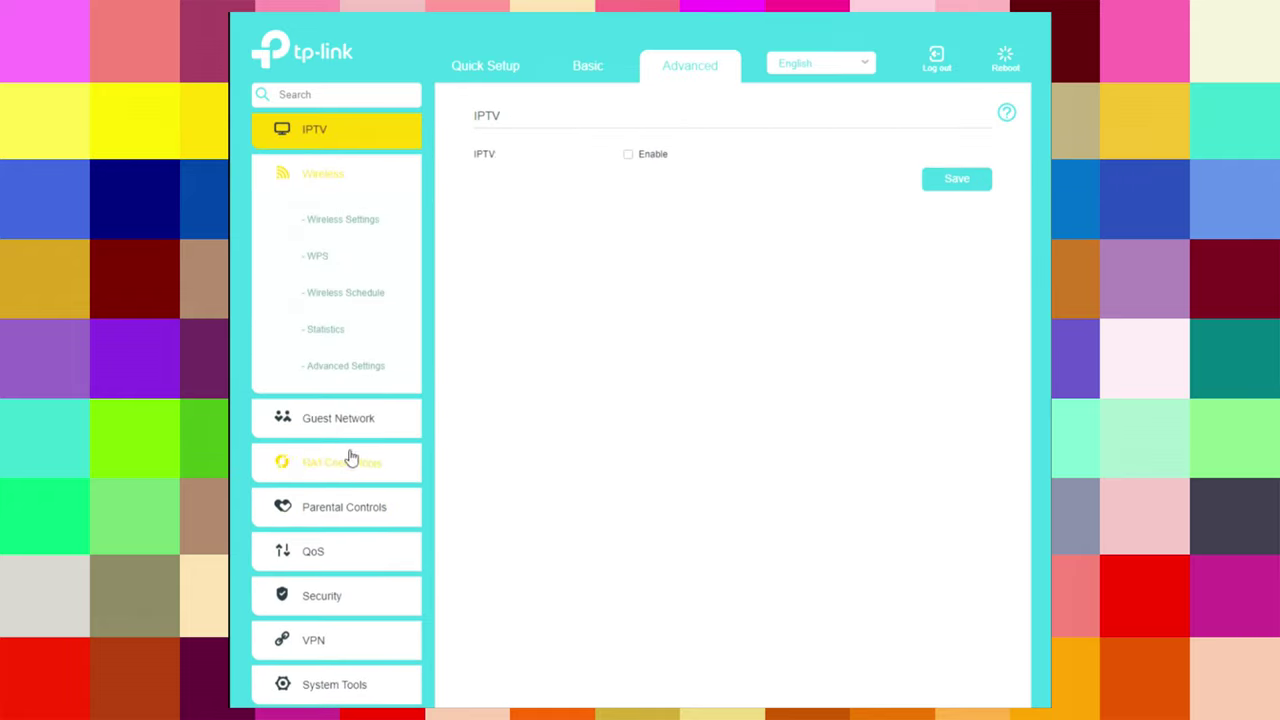